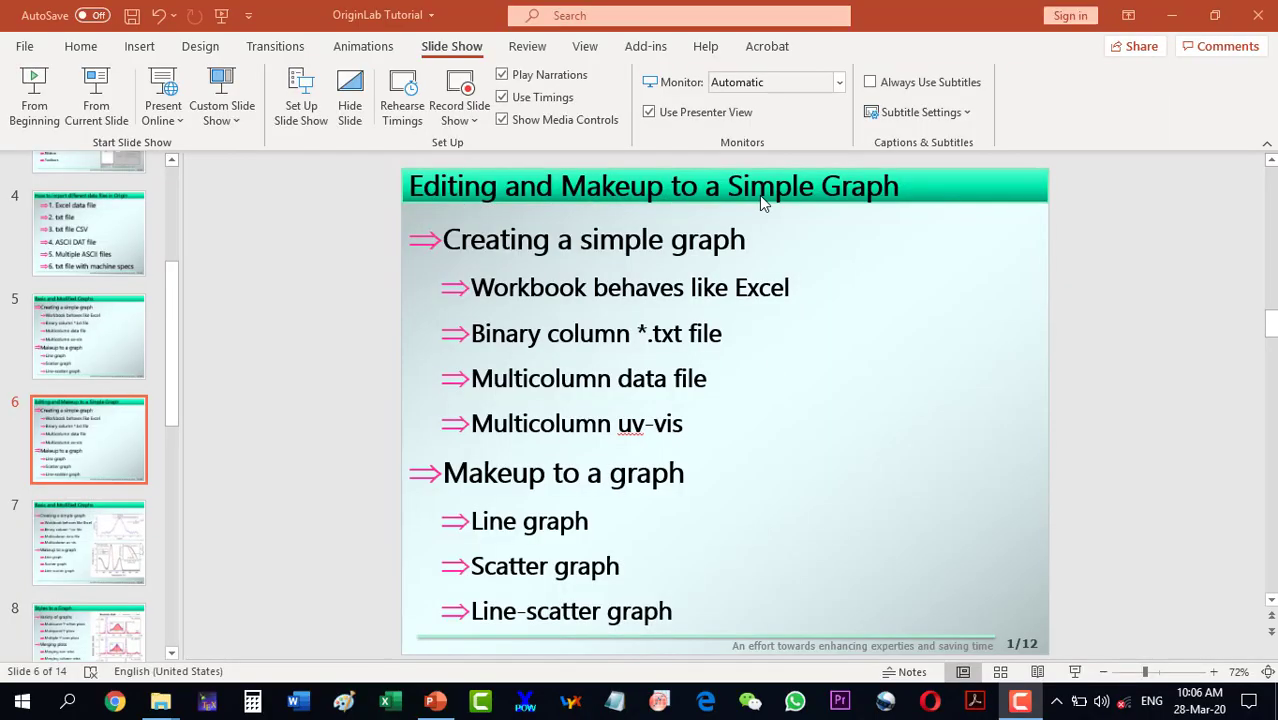
Step: Examine the contents of the "3. Multicolumn uv-vis" DAT file in the "2. Basic and Modified Graphs" folder and close it
mouse_move(158, 706)
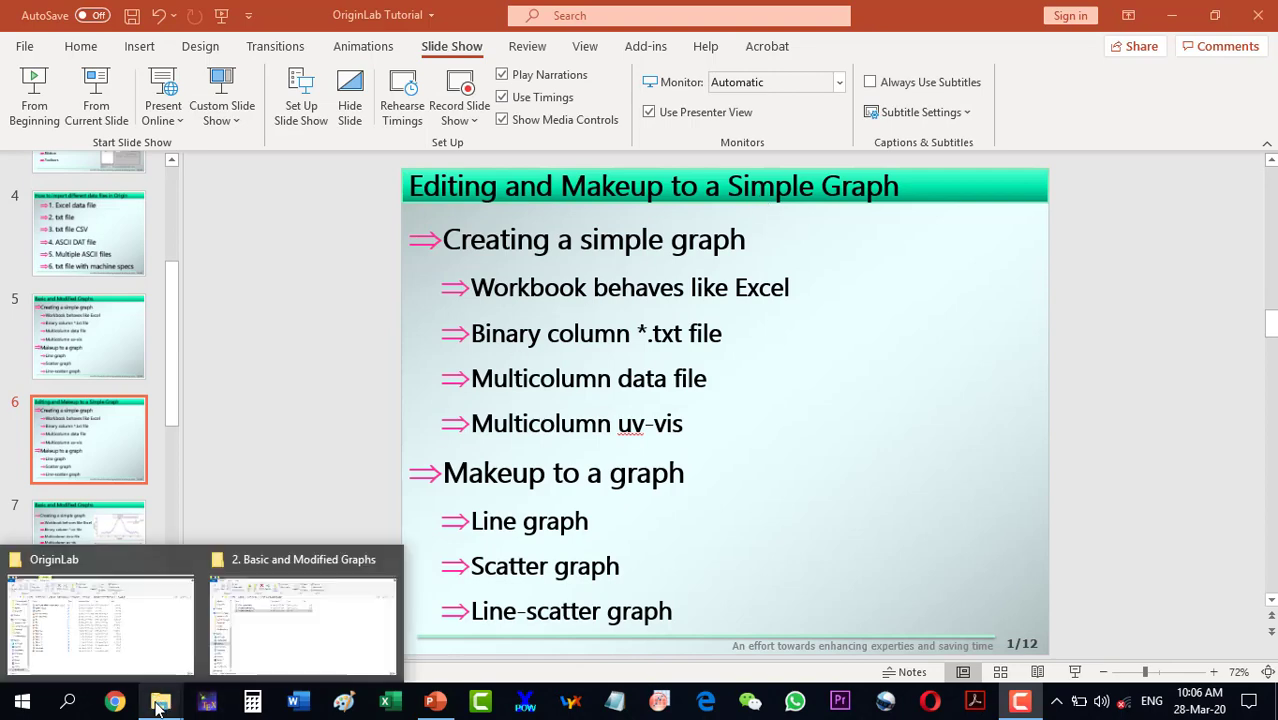
click(303, 620)
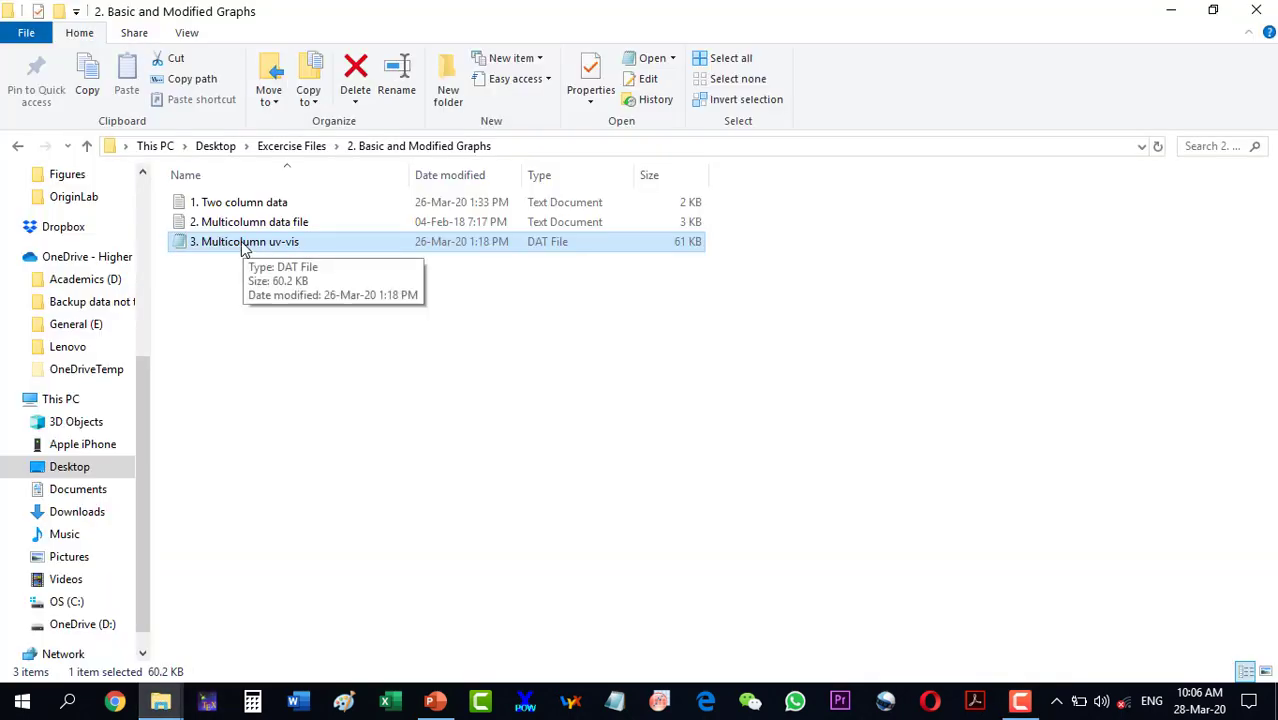
double_click(241, 243)
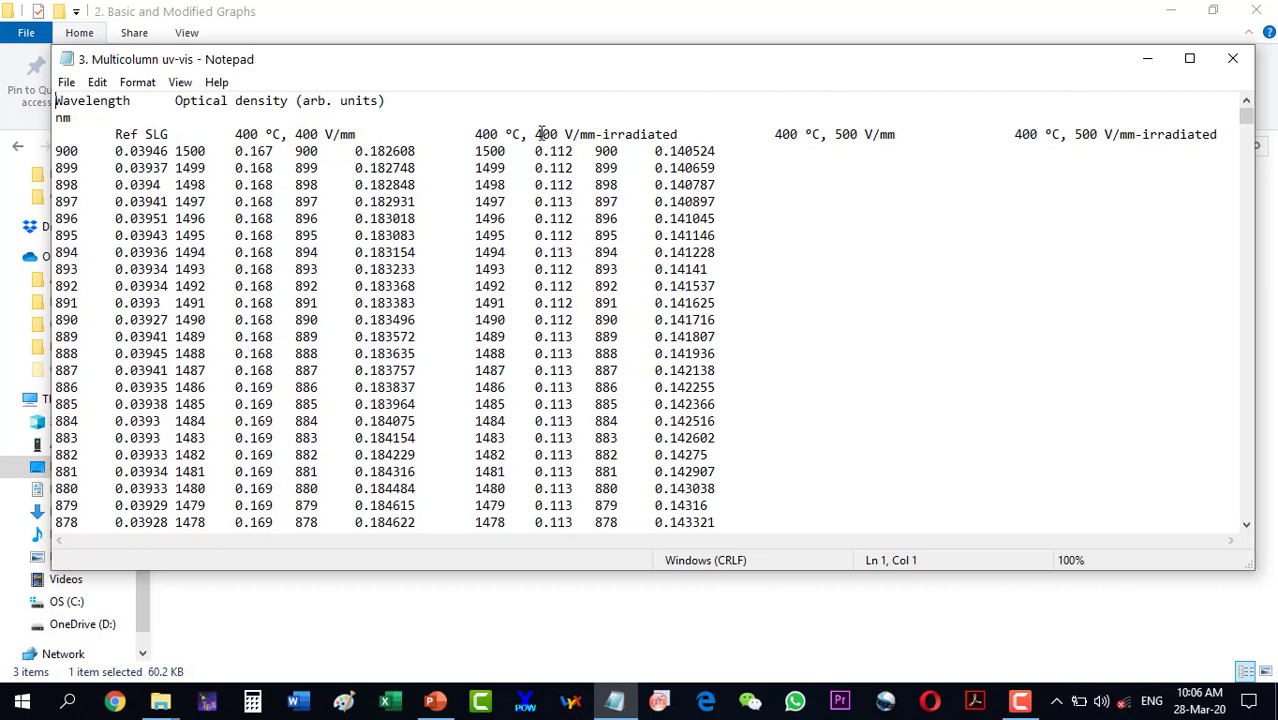
click(1232, 58)
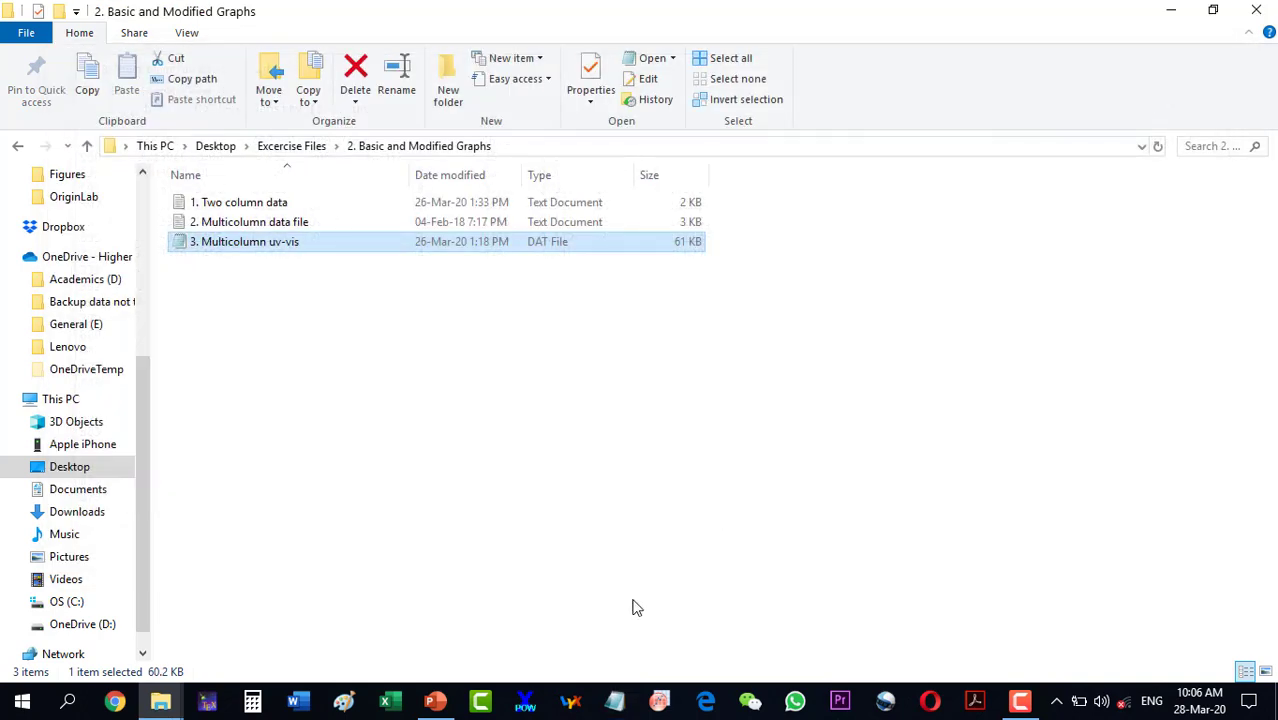
Step: Switch to OriginPro, import the "3. Multicolumn uv-vis" DAT file from the exercise folder into the empty Book1 workbook and maximize it
click(658, 701)
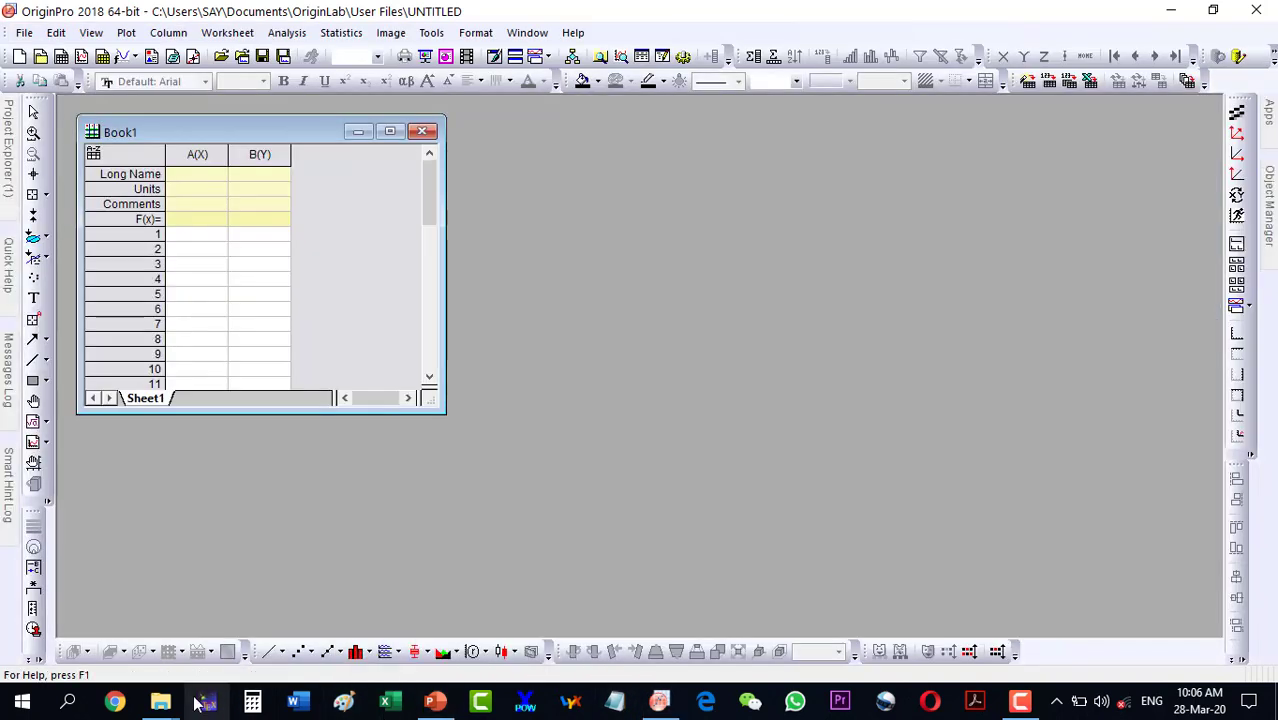
mouse_move(160, 701)
click(298, 632)
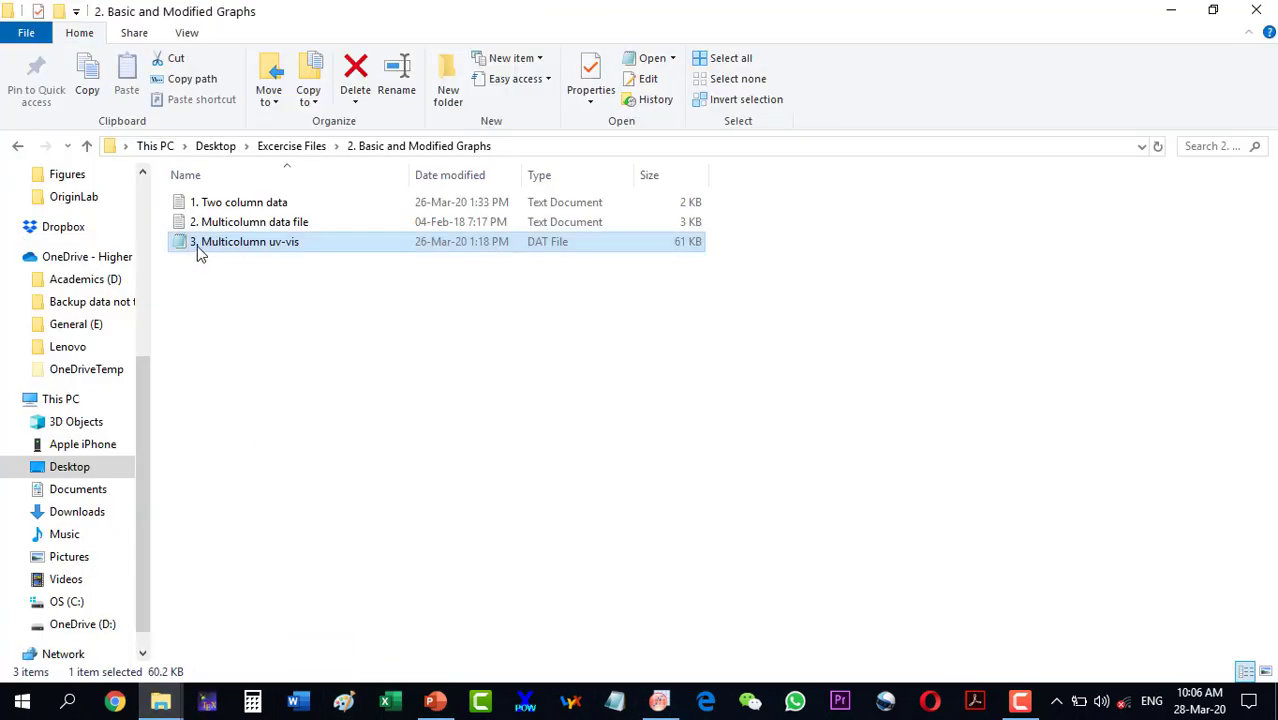
mouse_move(208, 245)
mouse_down()
mouse_move(383, 357)
mouse_move(494, 560)
mouse_move(635, 700)
mouse_move(668, 710)
mouse_move(280, 362)
mouse_move(196, 240)
mouse_up()
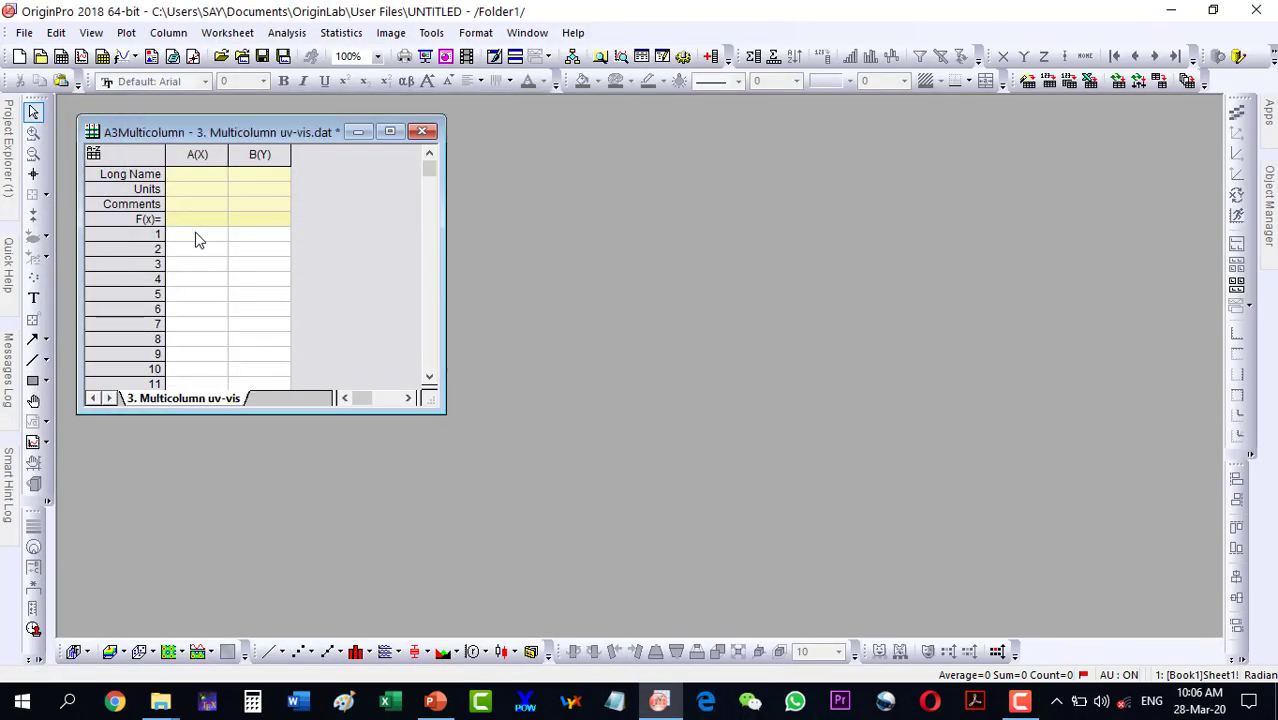
click(389, 131)
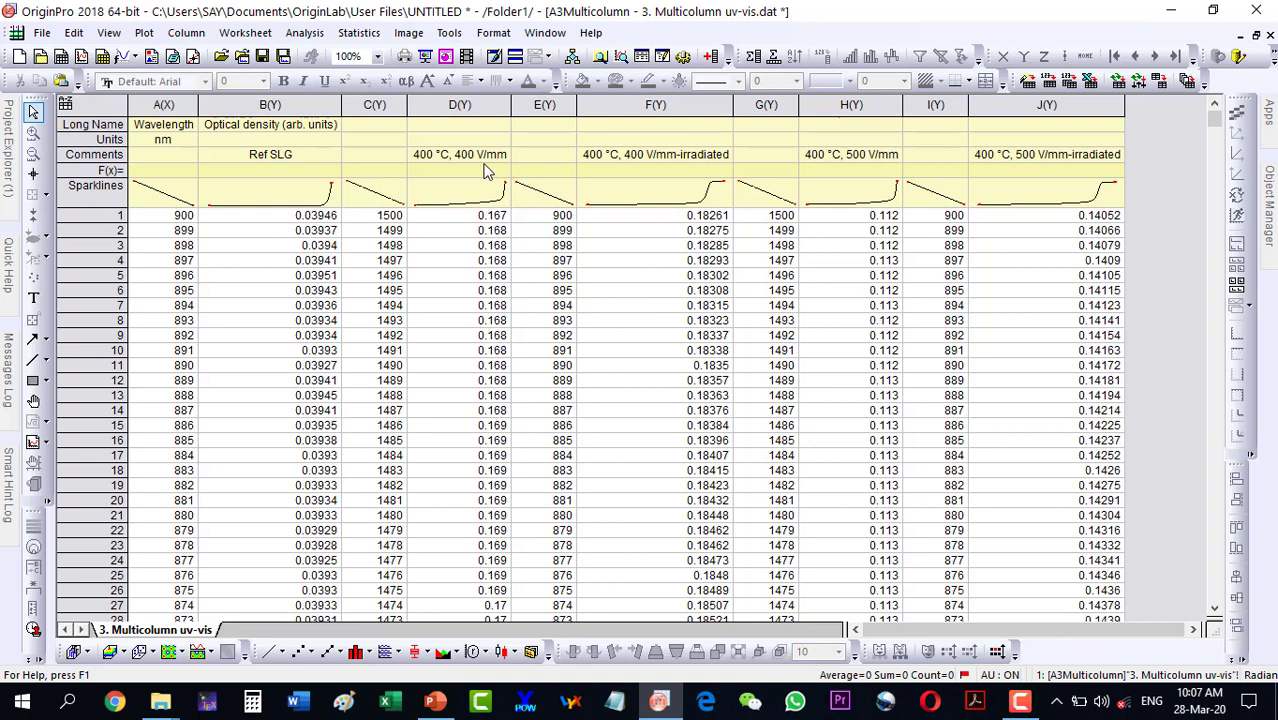
Step: Set worksheet columns C, E, G and I as X columns
click(370, 105)
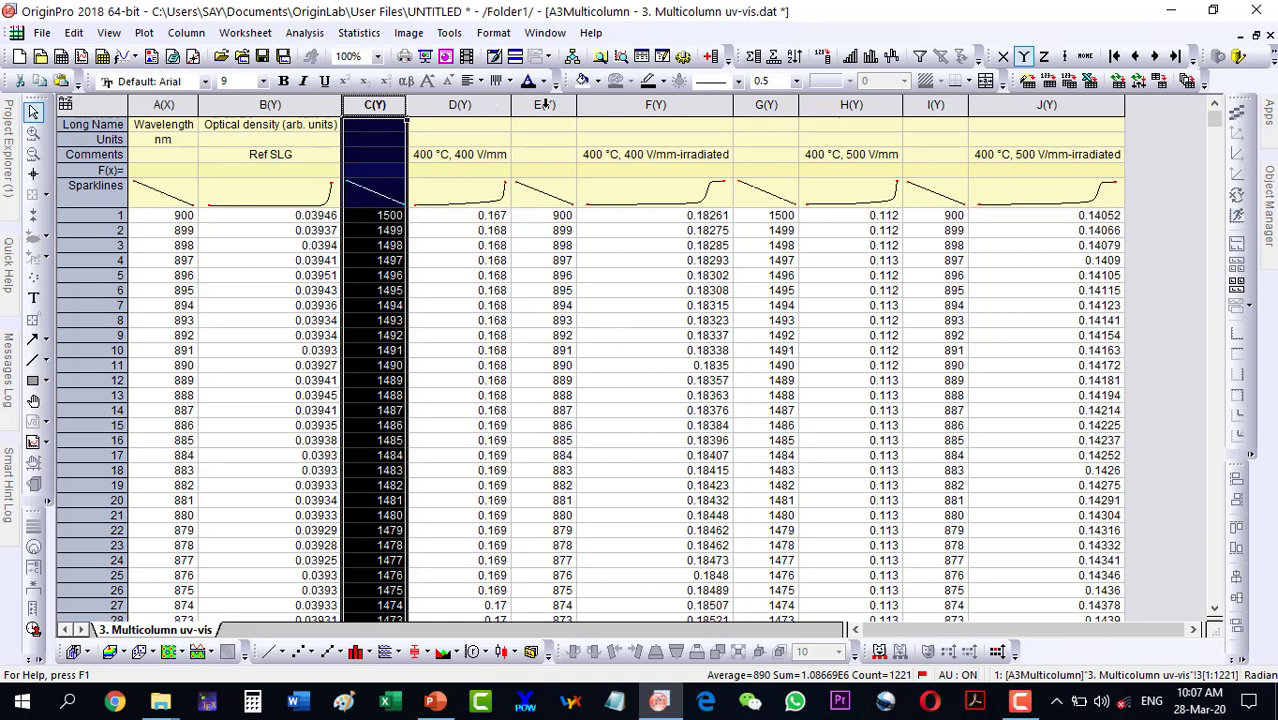
ctrl+click(543, 105)
ctrl+click(766, 105)
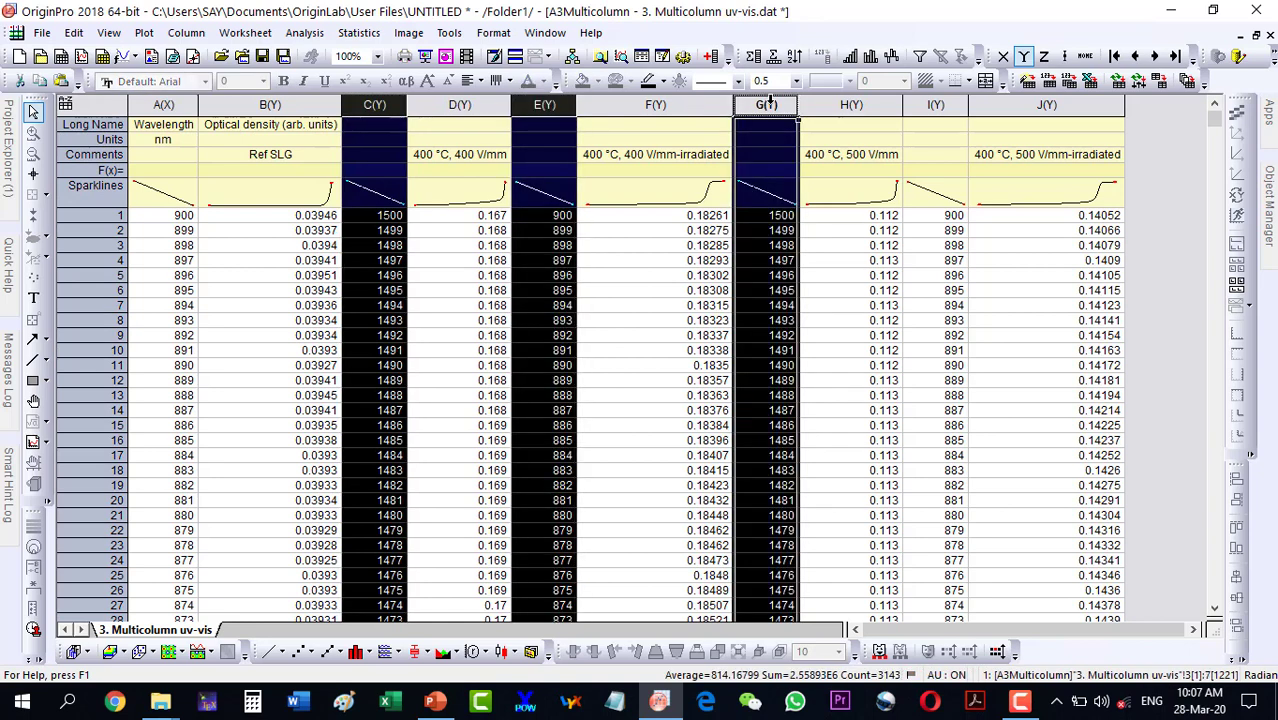
ctrl+click(936, 105)
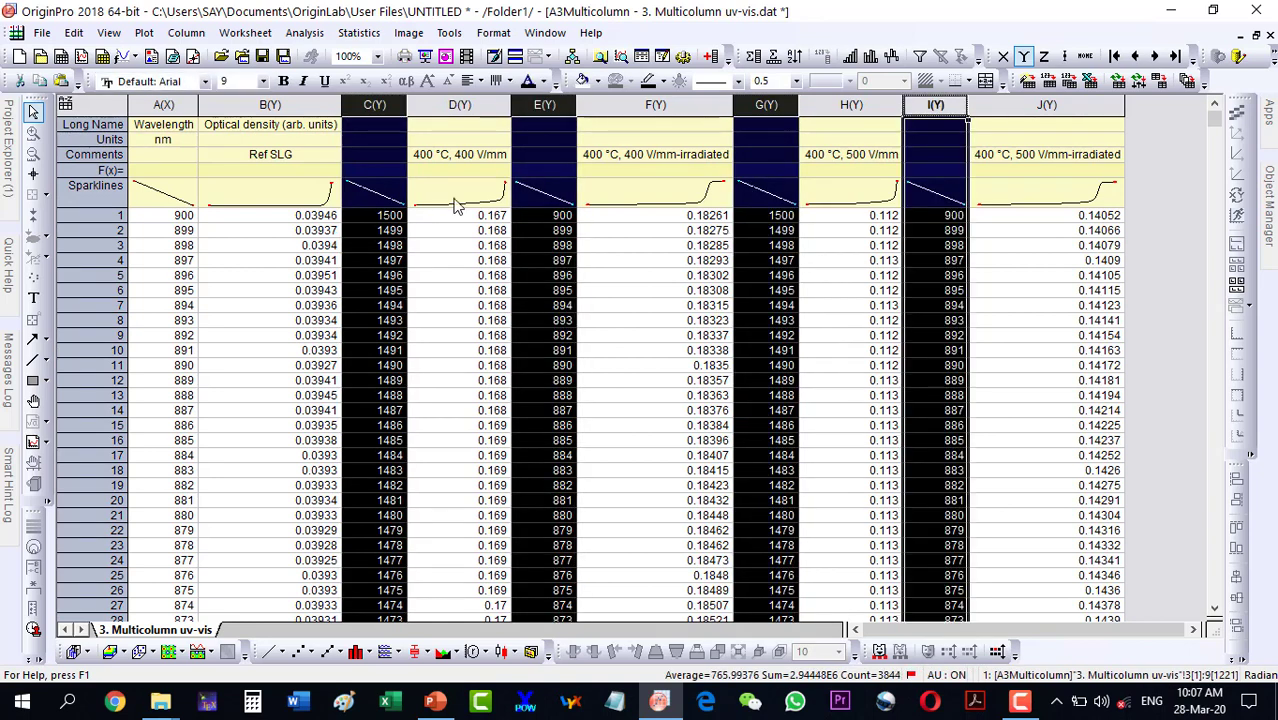
right_click(367, 104)
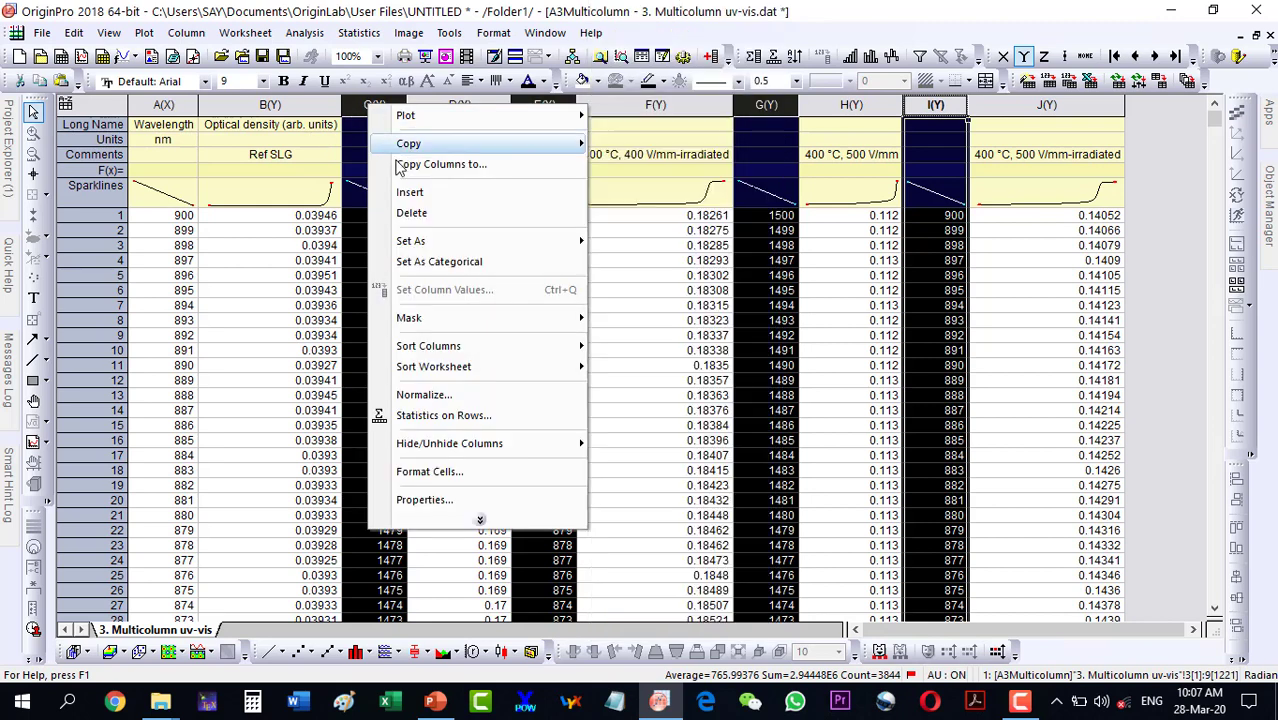
mouse_move(450, 241)
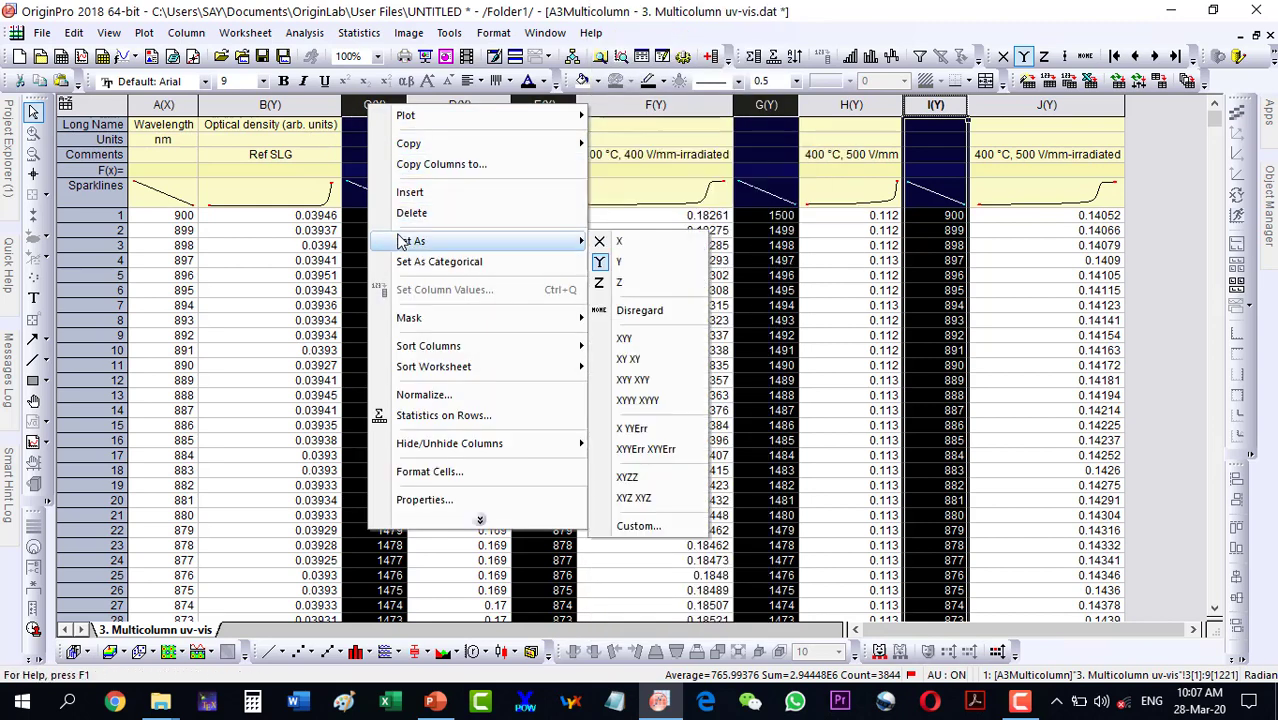
click(651, 253)
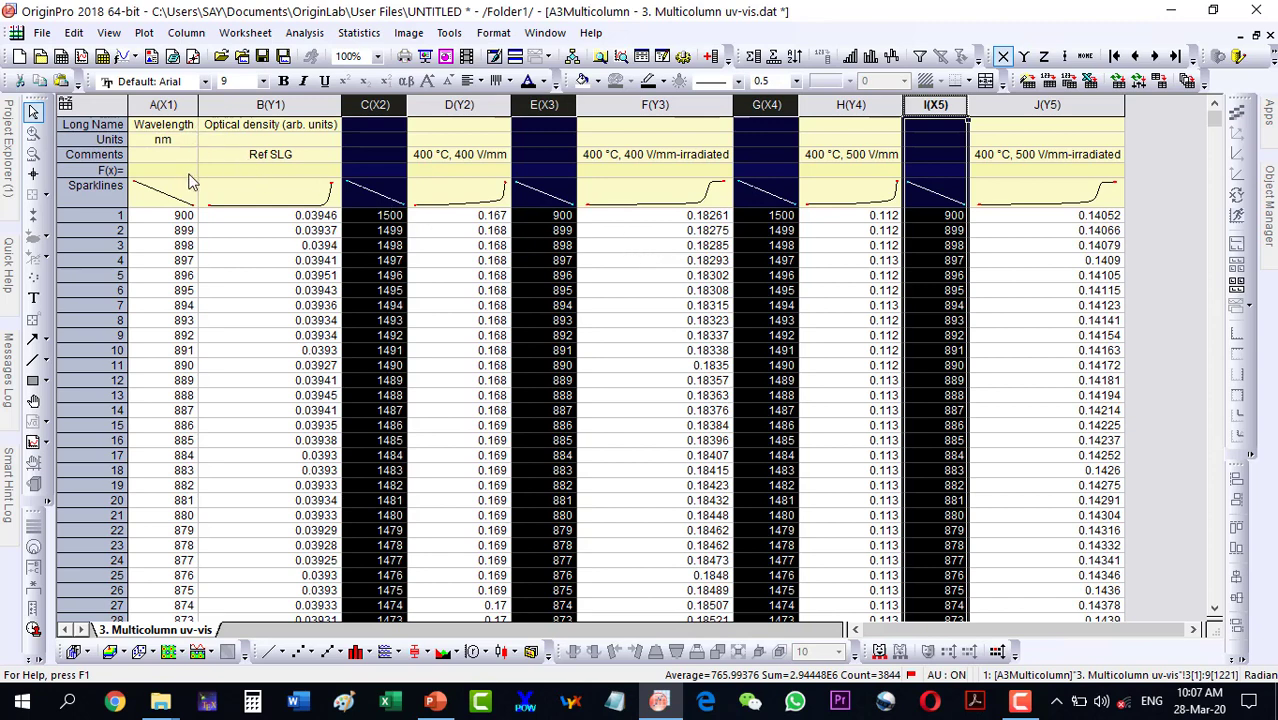
click(180, 215)
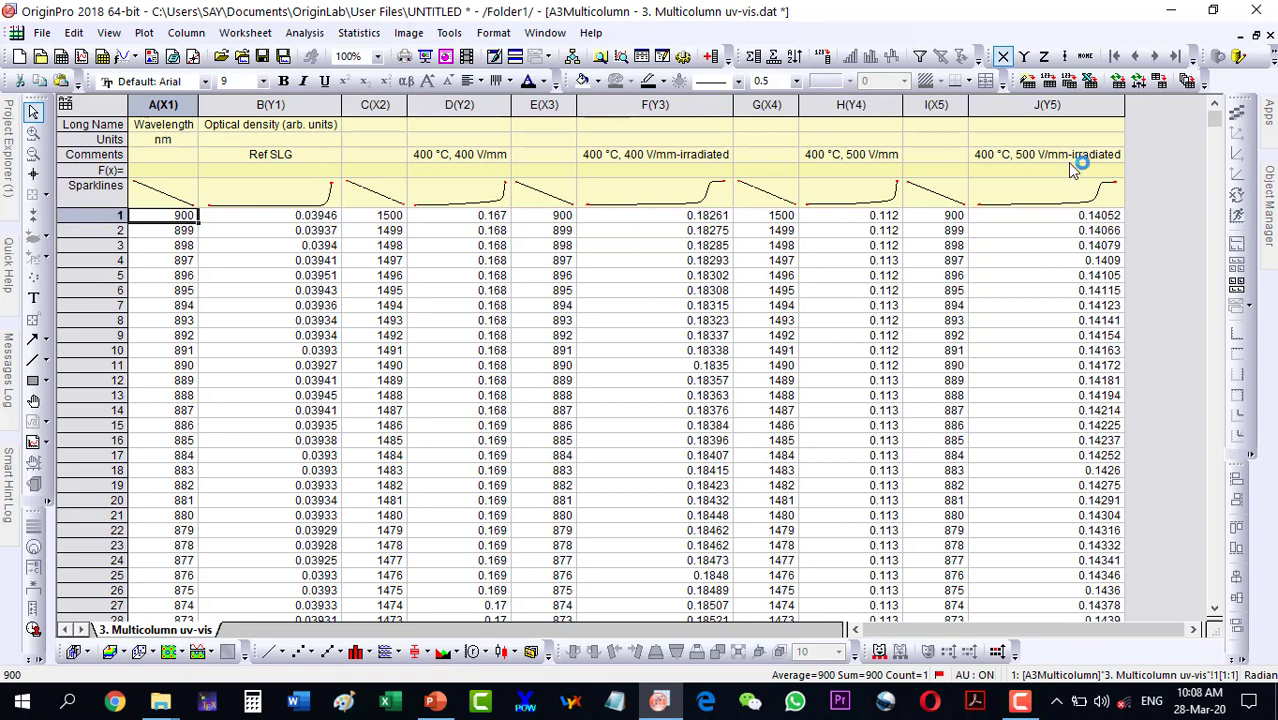
Step: Restore the maximized workbook to a smaller window and enlarge it to show columns A through F
click(1256, 35)
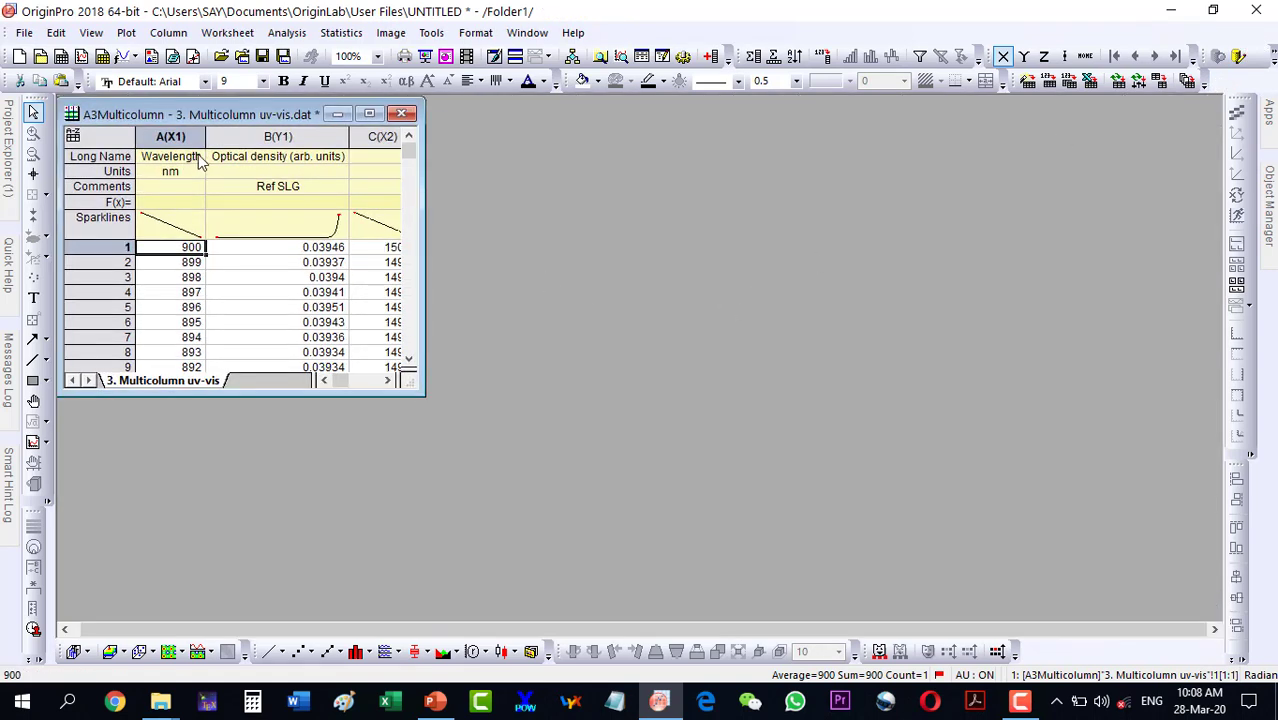
drag(425, 273, 667, 277)
drag(663, 398, 766, 622)
Step: Plot columns A and B as a line graph and place the graph window beside the worksheet
drag(178, 140, 248, 140)
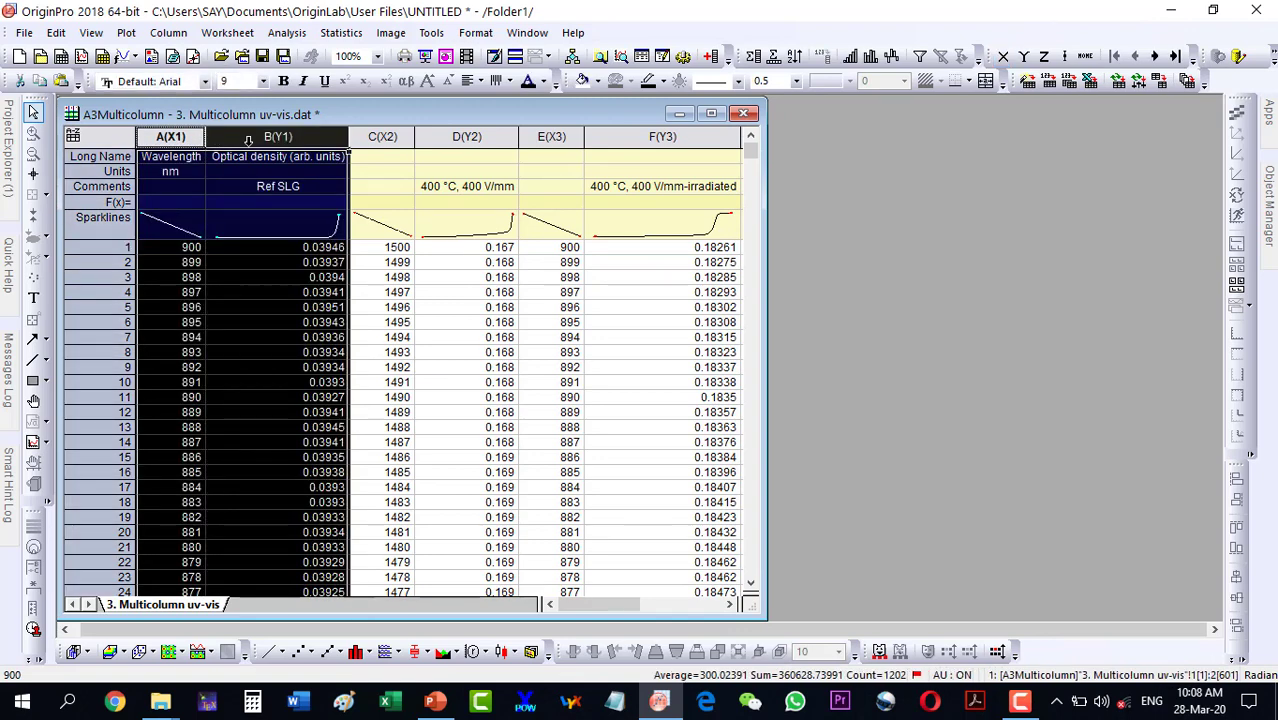
click(269, 653)
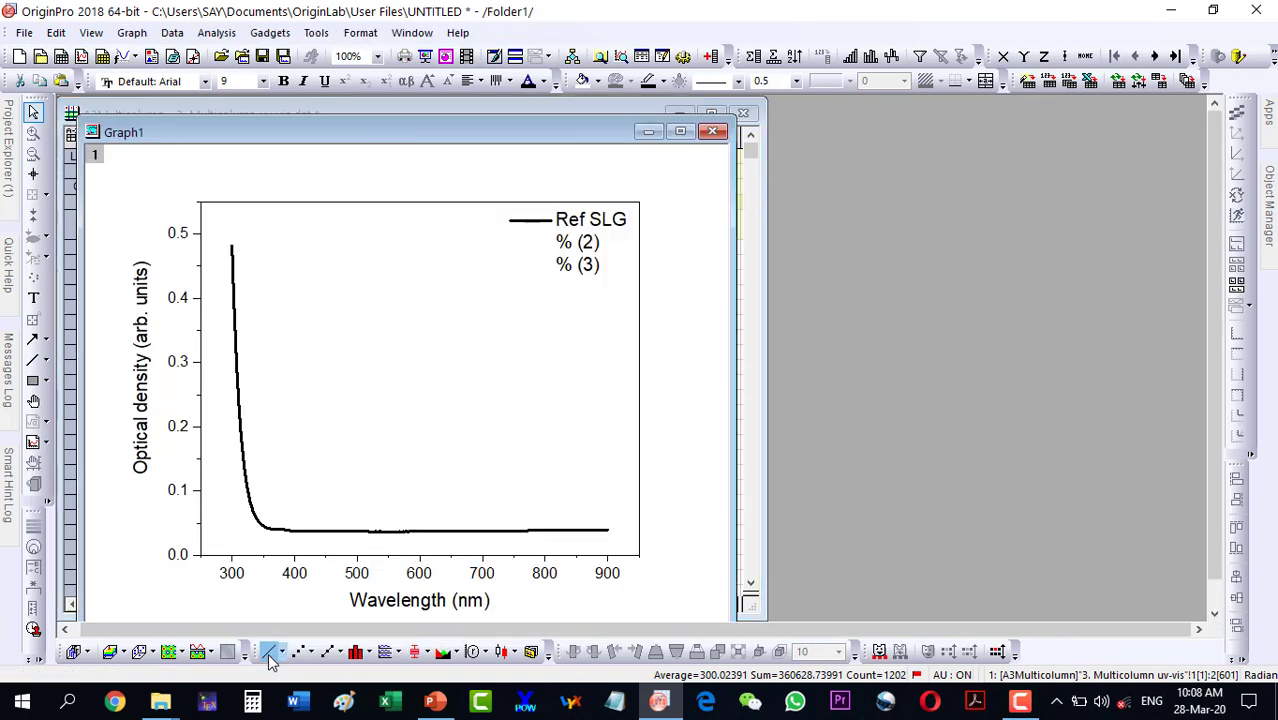
drag(152, 137, 619, 118)
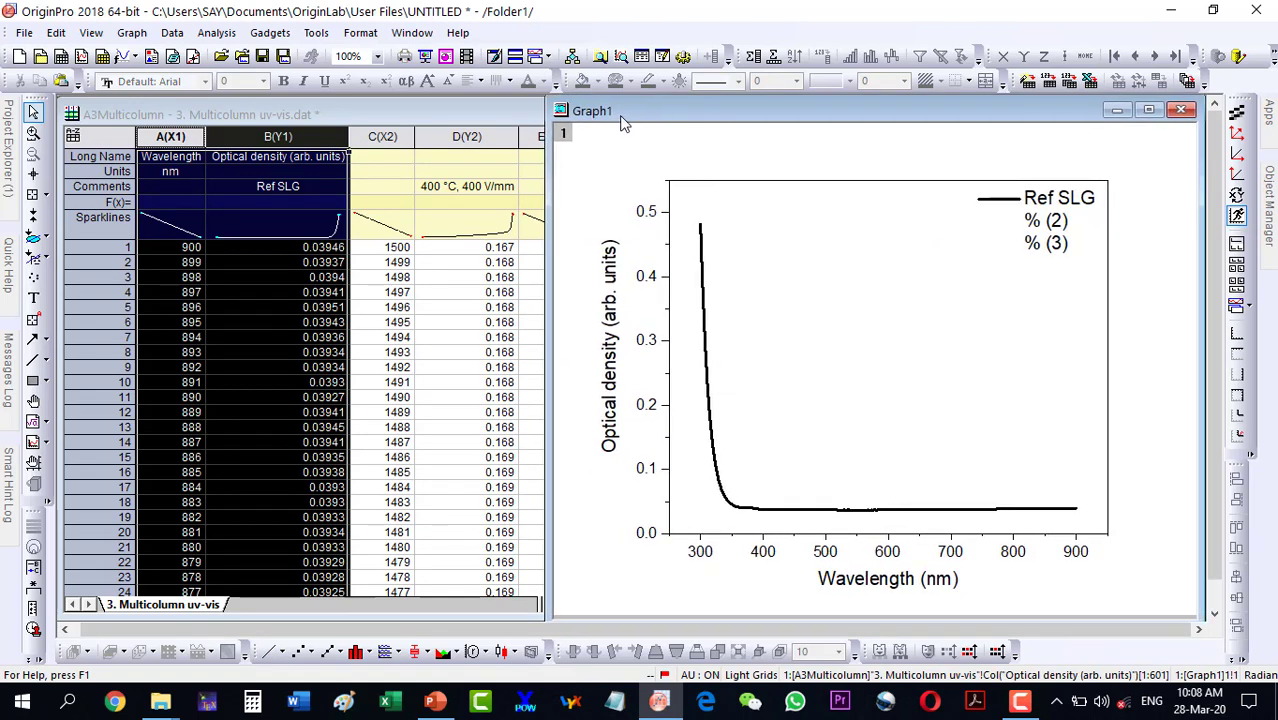
Step: Delete the second and third placeholder entries from the Ref SLG graph's legend
click(1033, 239)
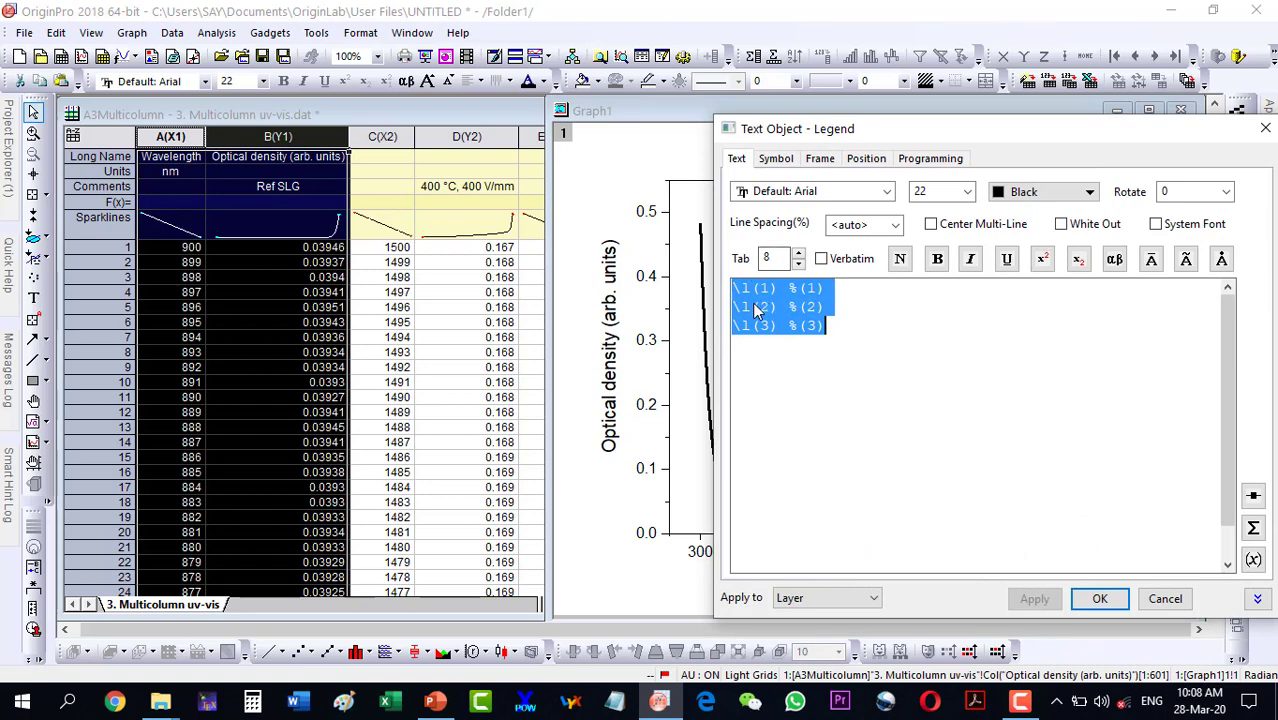
drag(735, 308, 862, 340)
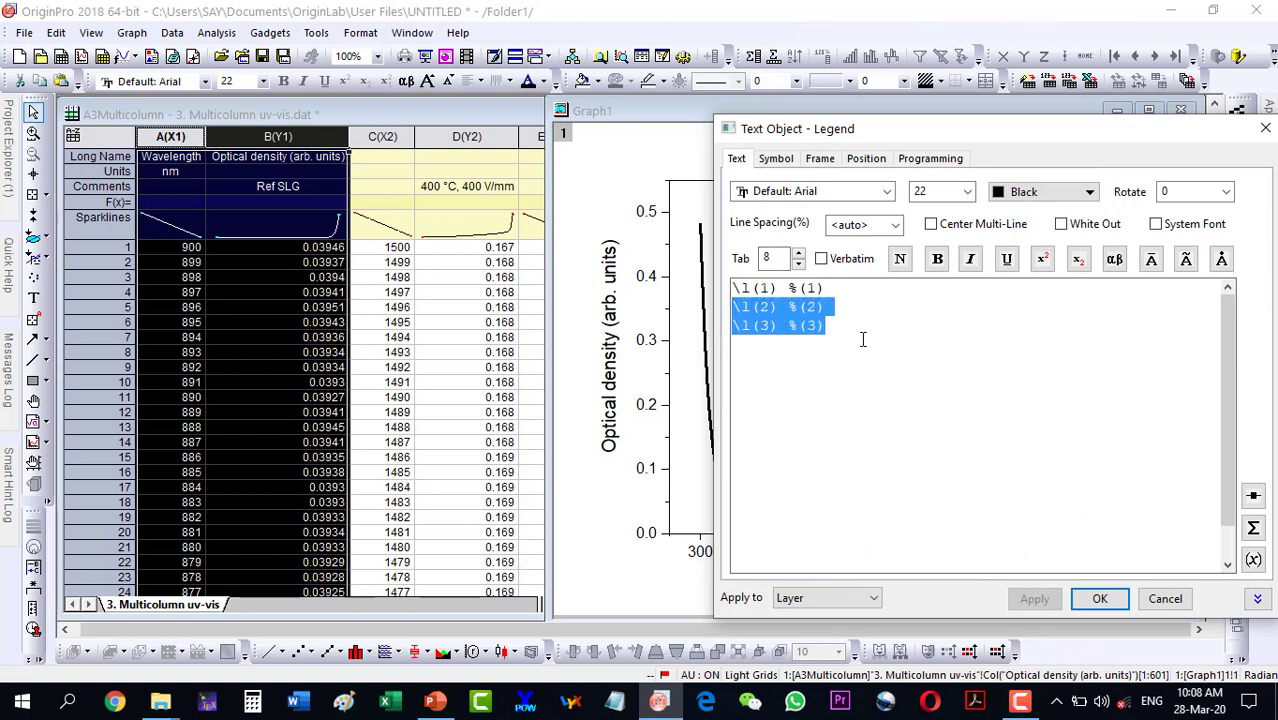
key(Delete)
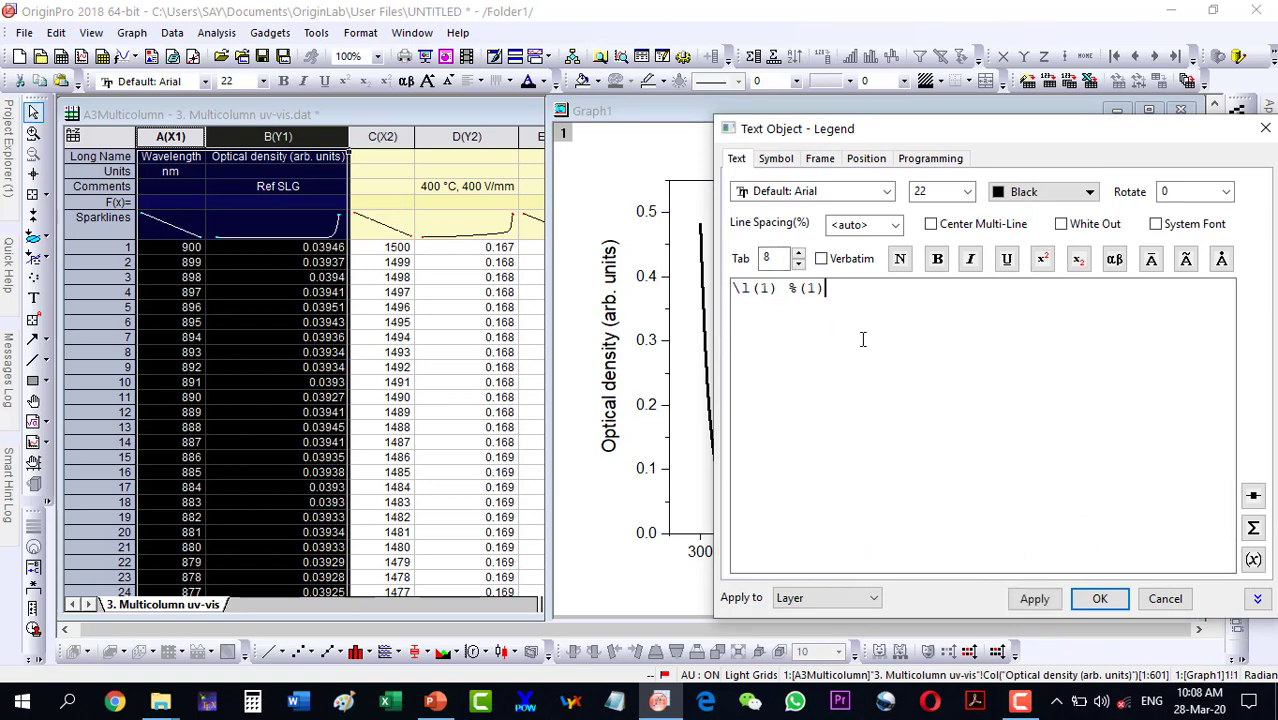
click(1099, 598)
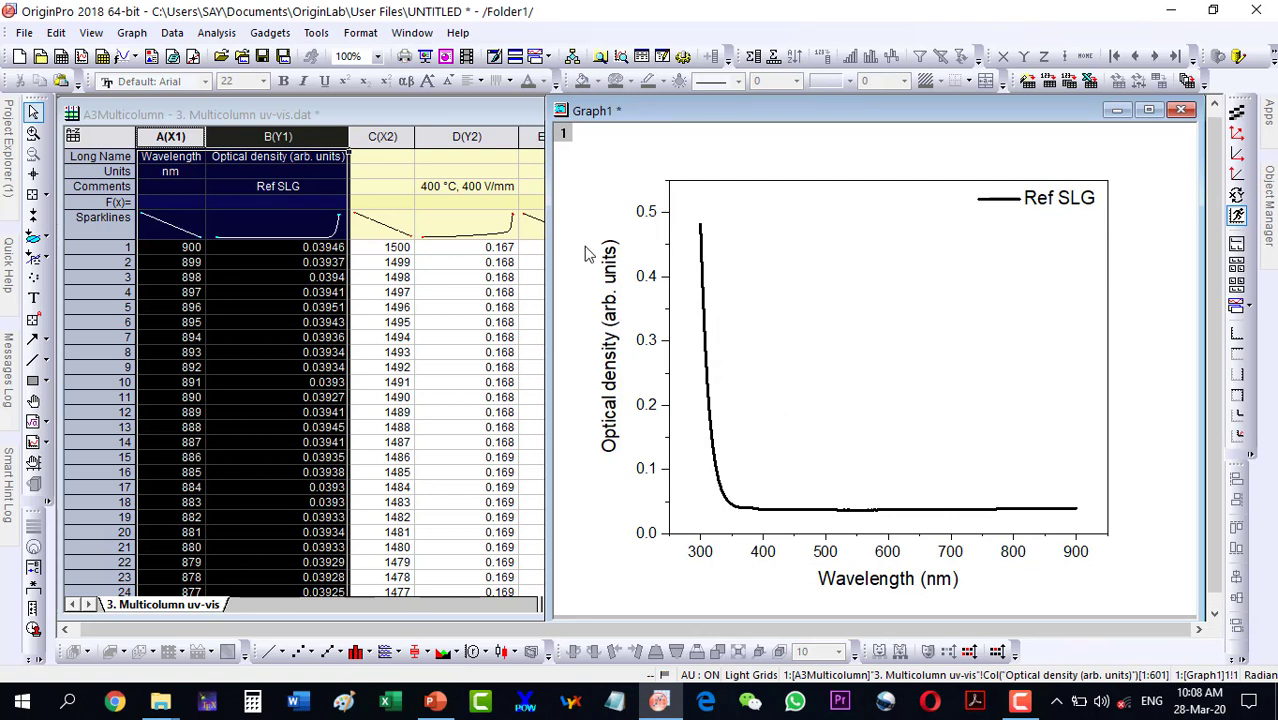
Step: Plot worksheet columns C and D as a second line graph
click(385, 119)
drag(385, 136, 466, 137)
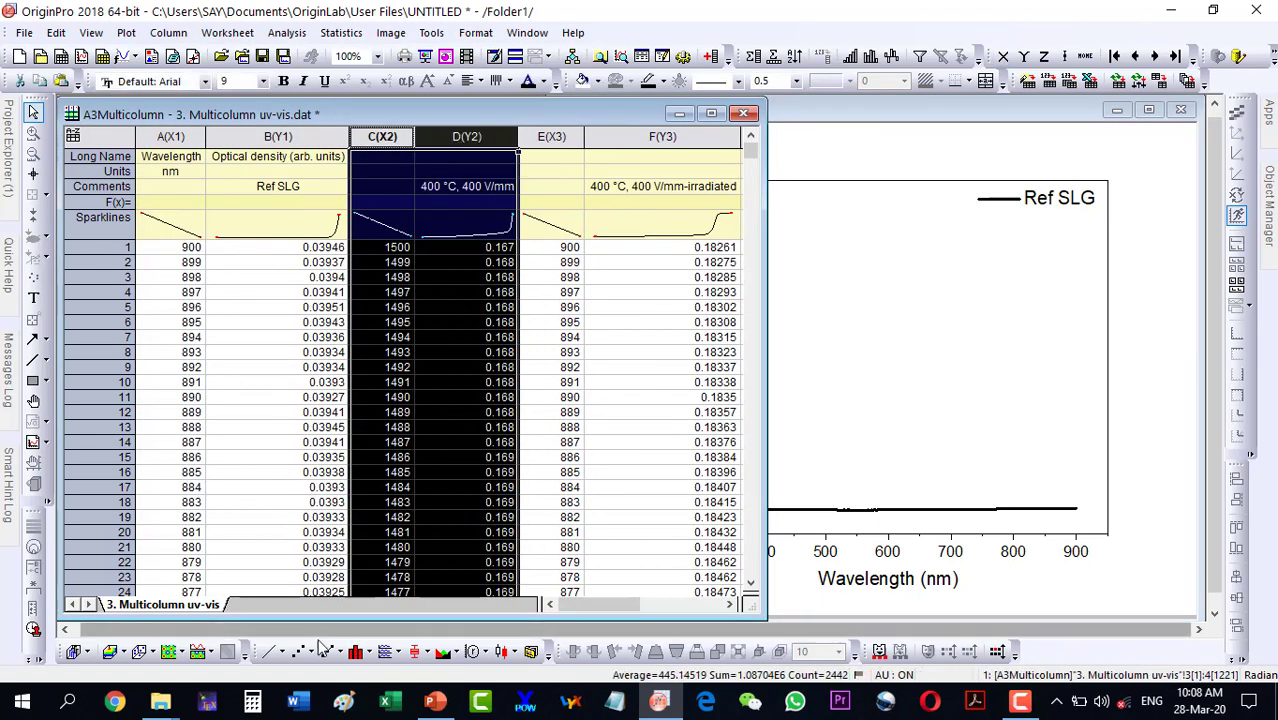
click(273, 655)
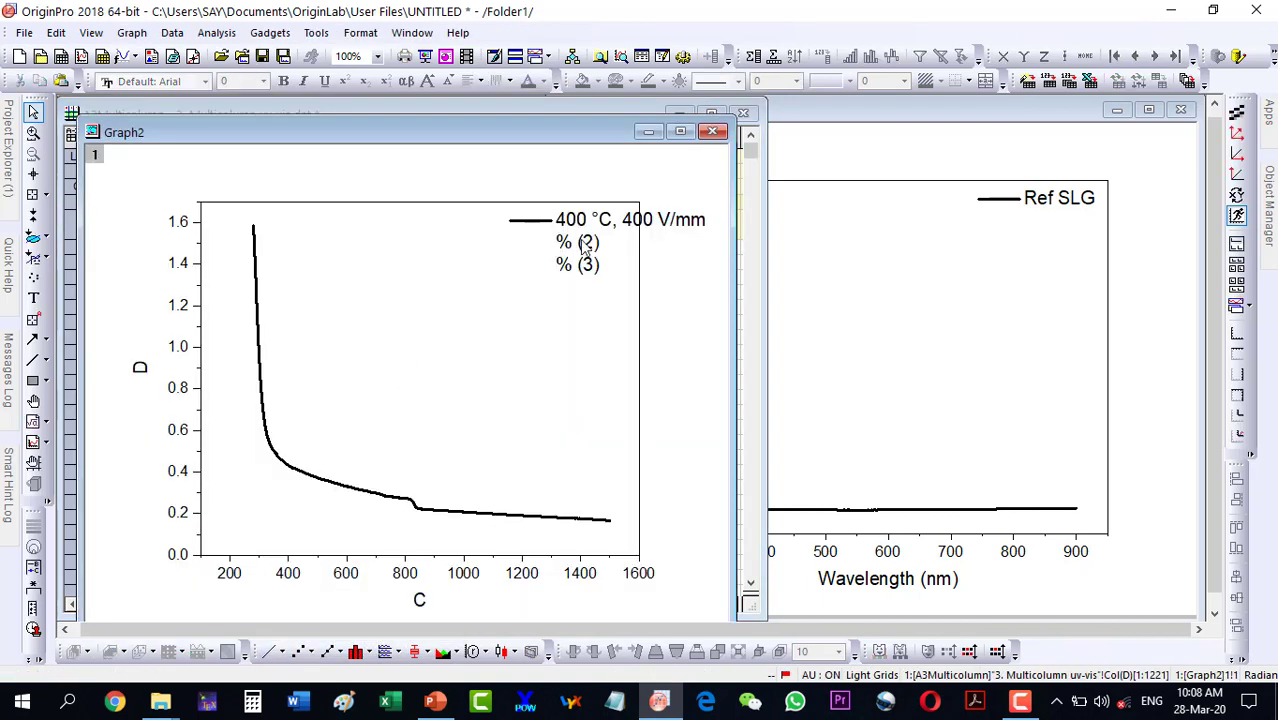
Step: Remove the placeholder entries %(2) and %(3) from the legend of the 400 °C, 400 V/mm graph
double_click(560, 245)
drag(832, 290, 841, 440)
key(Delete)
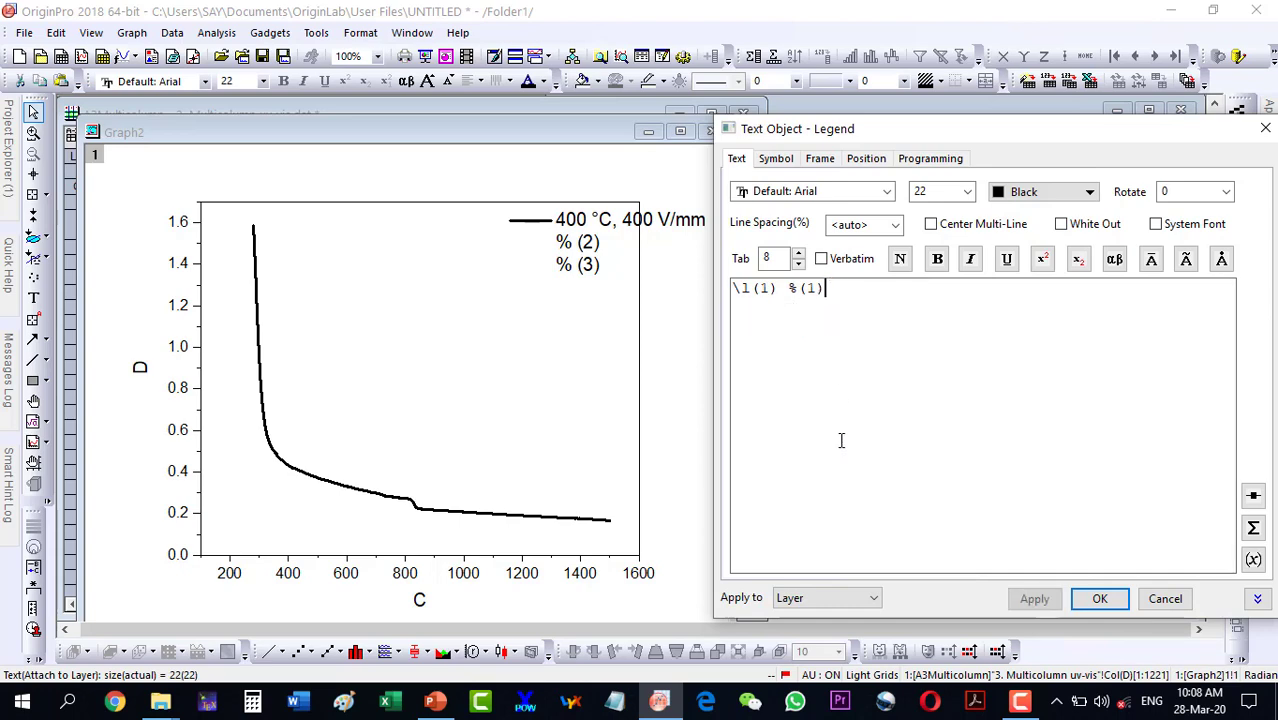
click(1100, 598)
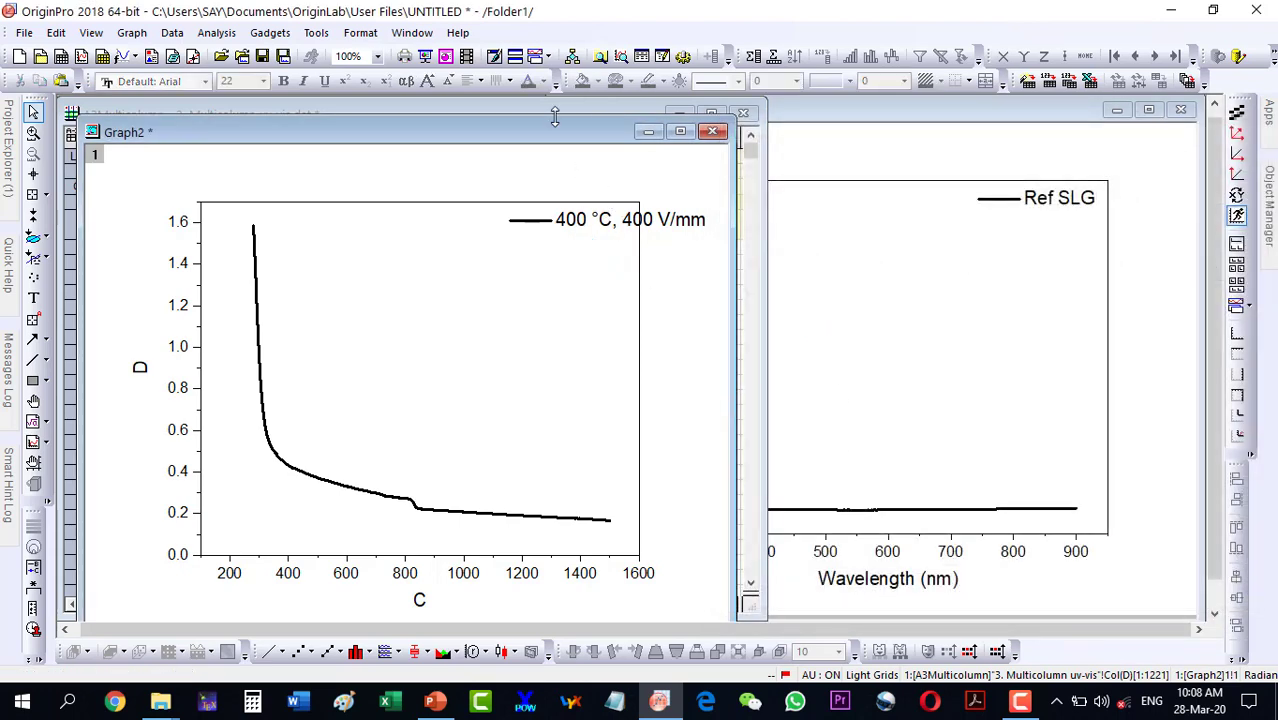
Step: Arrange the 400 °C, 400 V/mm graph and the Ref SLG graph side by side
drag(500, 143, 486, 130)
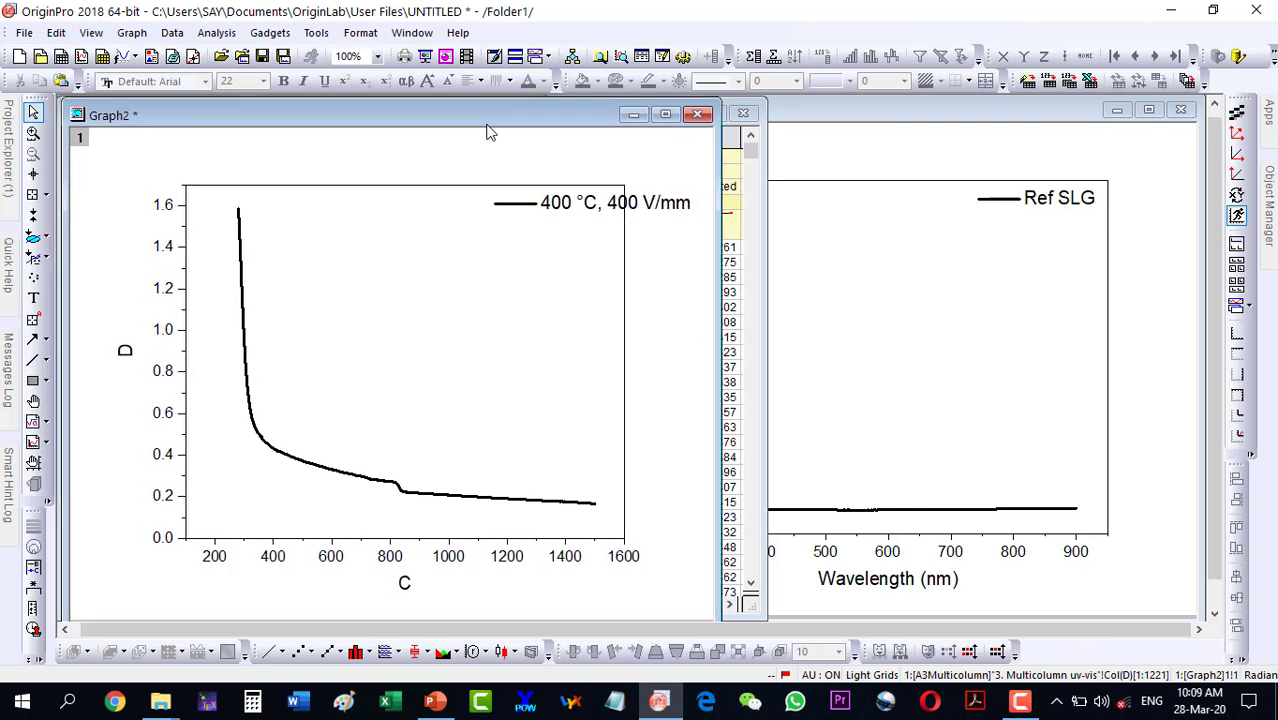
click(816, 121)
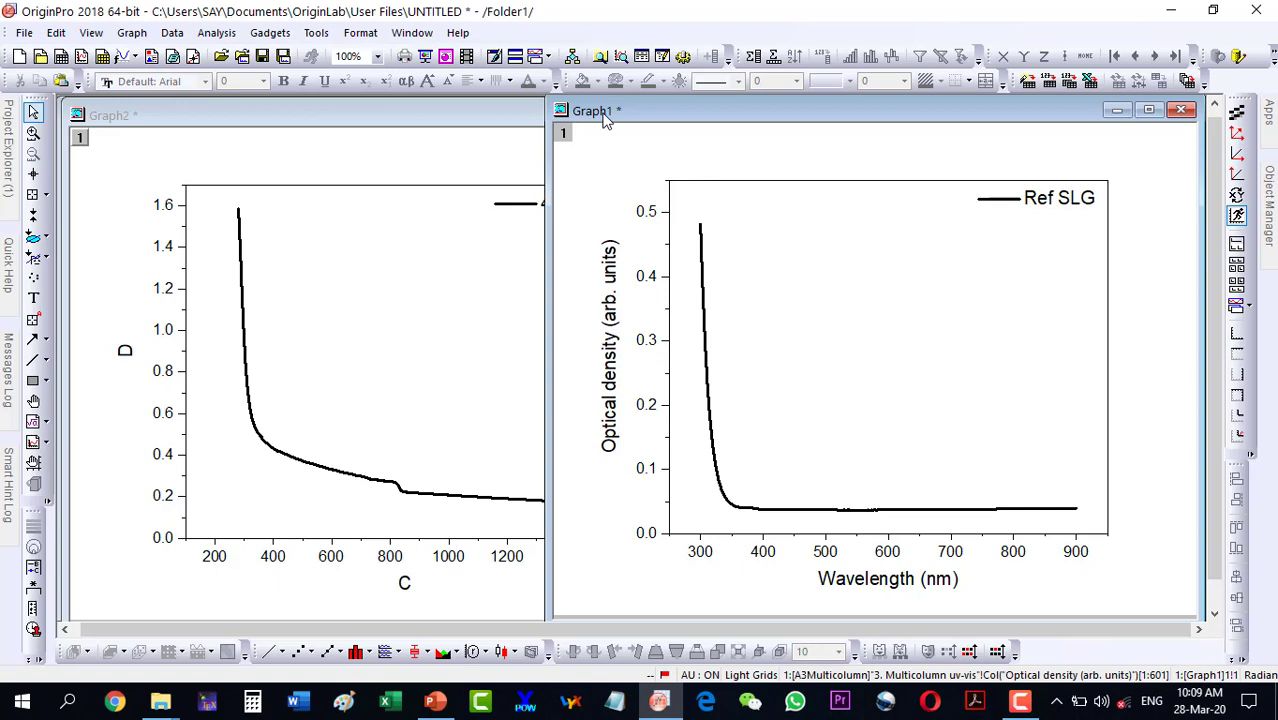
drag(604, 119, 697, 117)
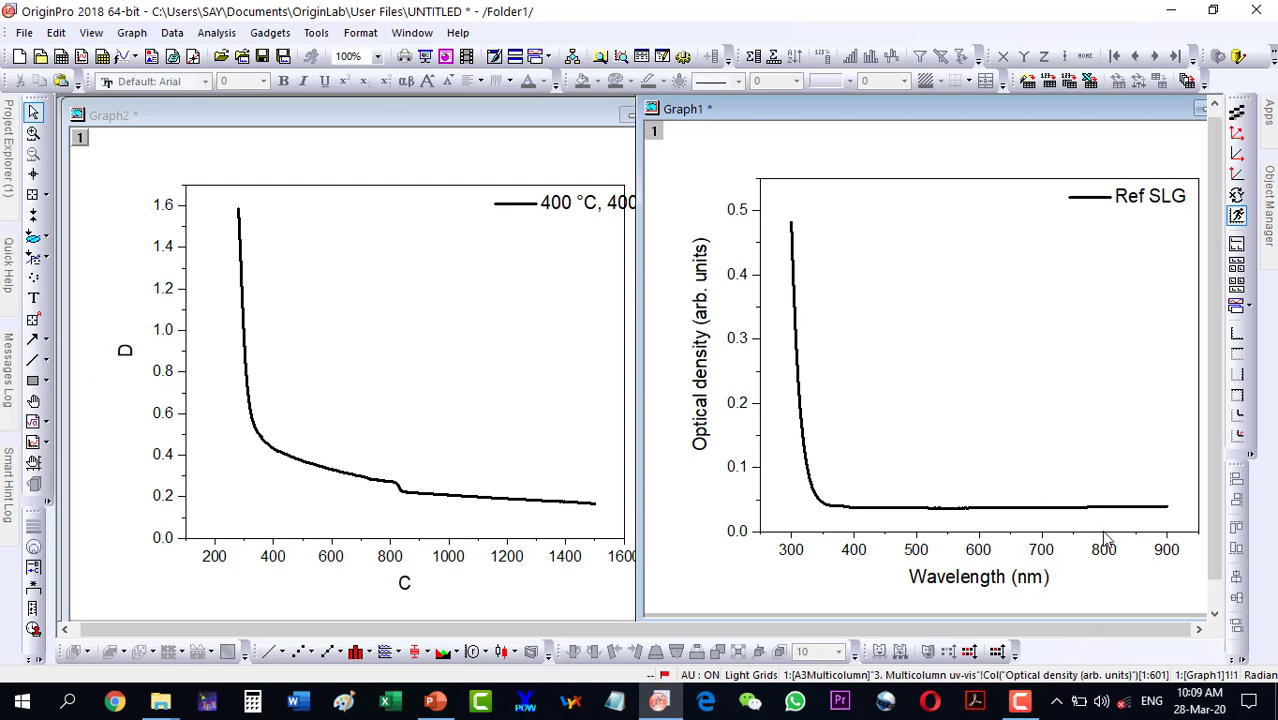
Step: Set the X axis scale of the Ref SLG graph to run from 300 to 800
click(790, 555)
double_click(790, 555)
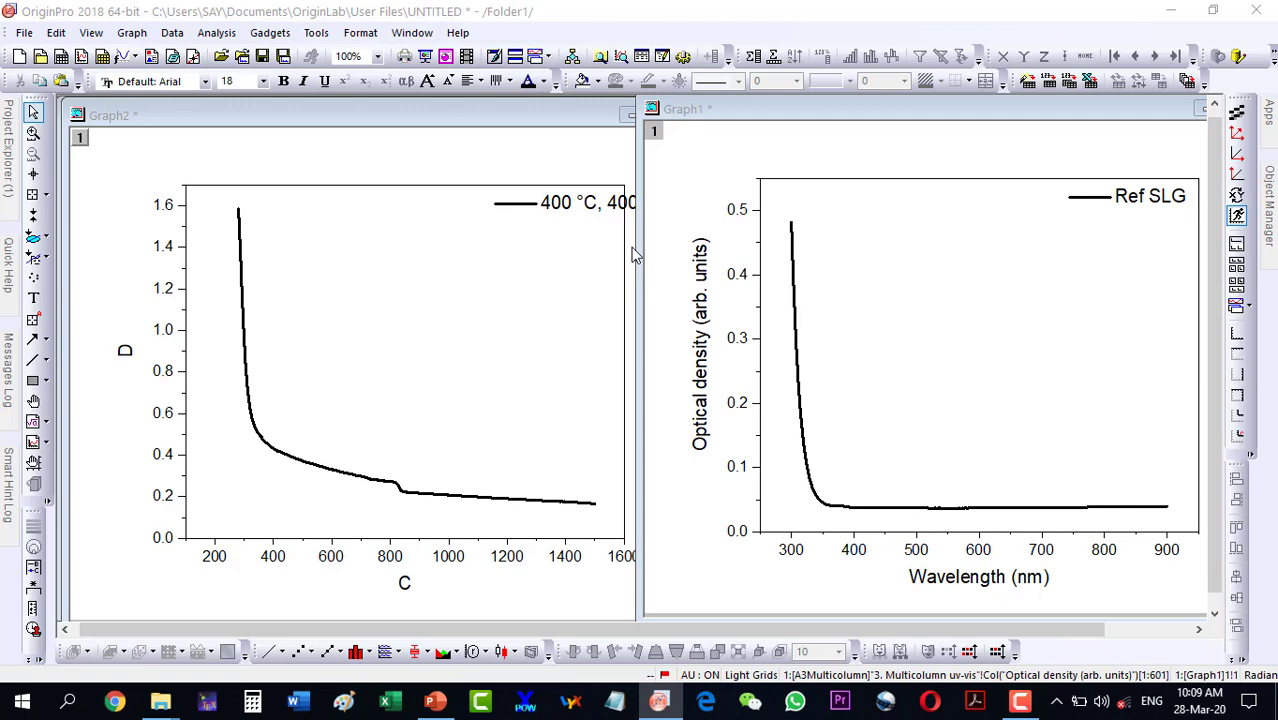
click(749, 46)
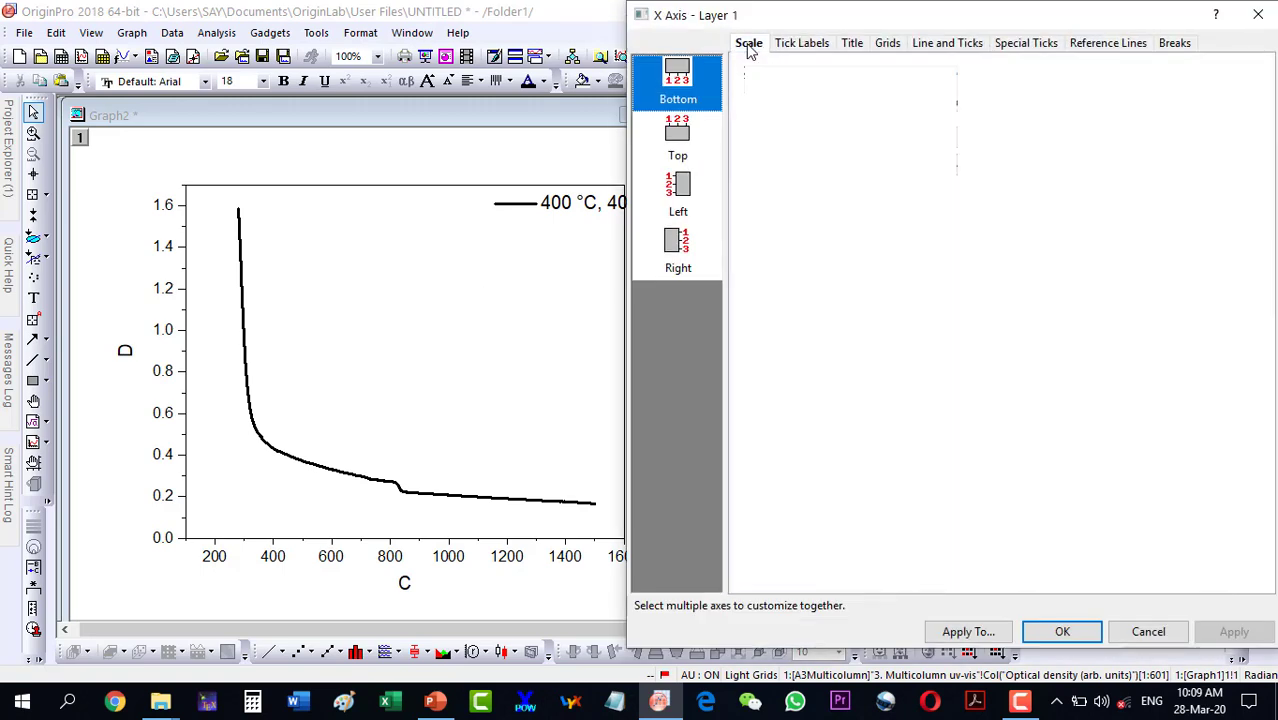
click(853, 77)
key(BackSpace)
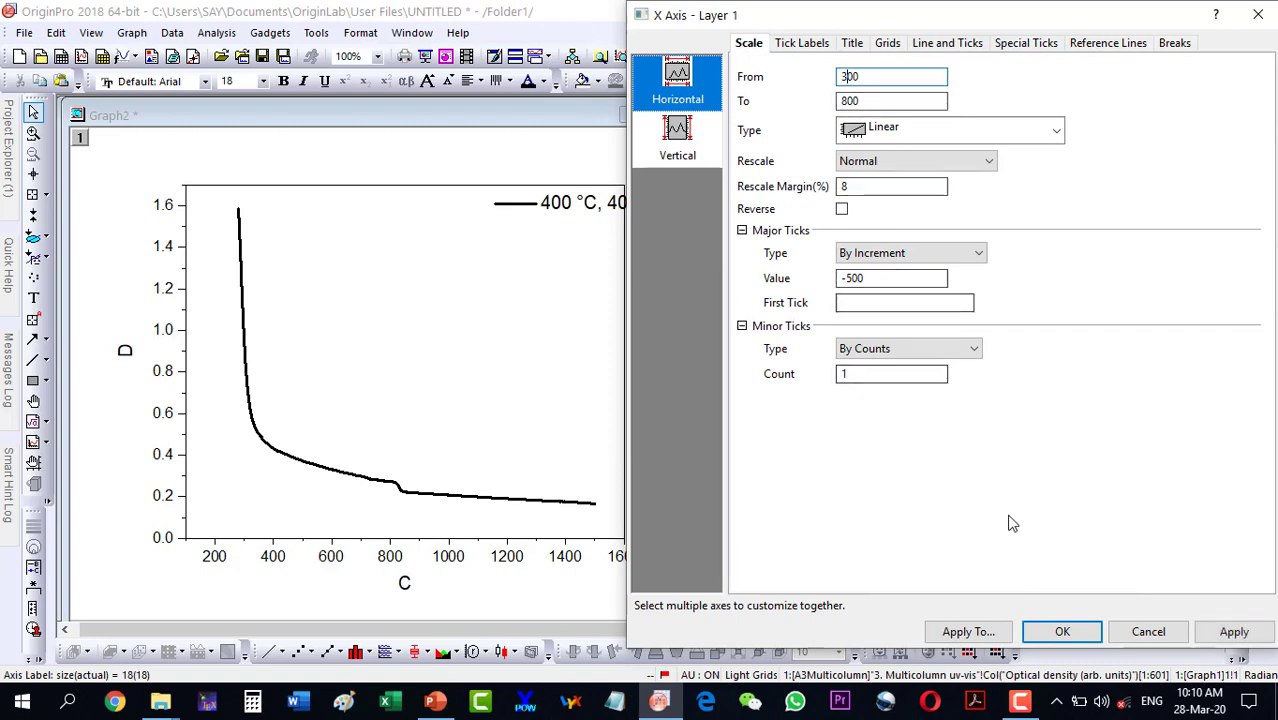
click(1066, 630)
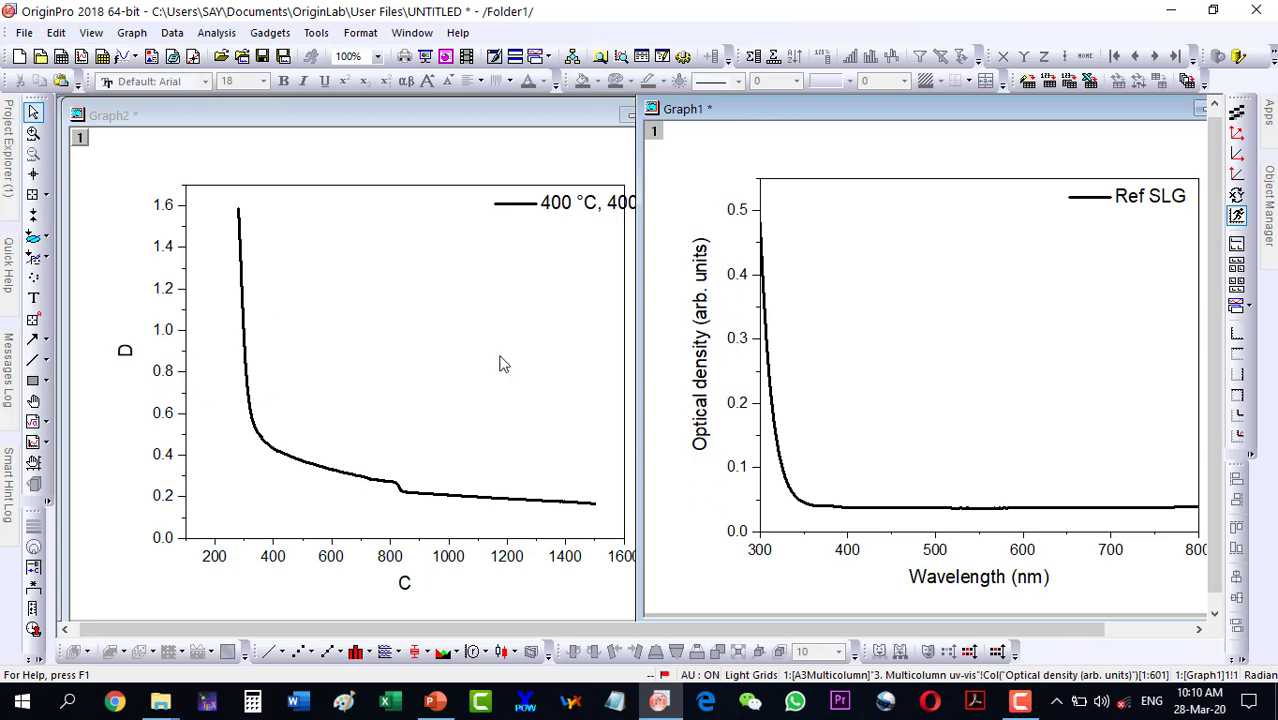
click(938, 397)
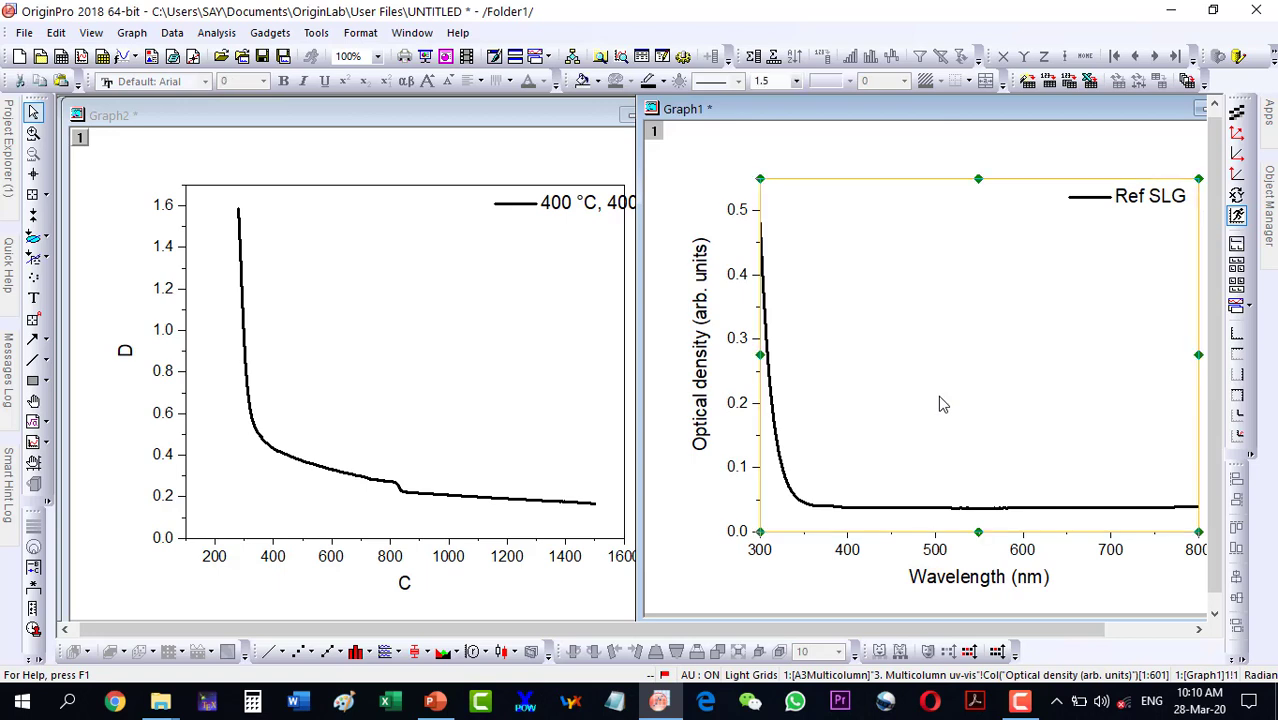
Step: Copy the scales format of the Ref SLG graph and paste it onto the 400 °C, 400 V/mm graph
right_click(923, 258)
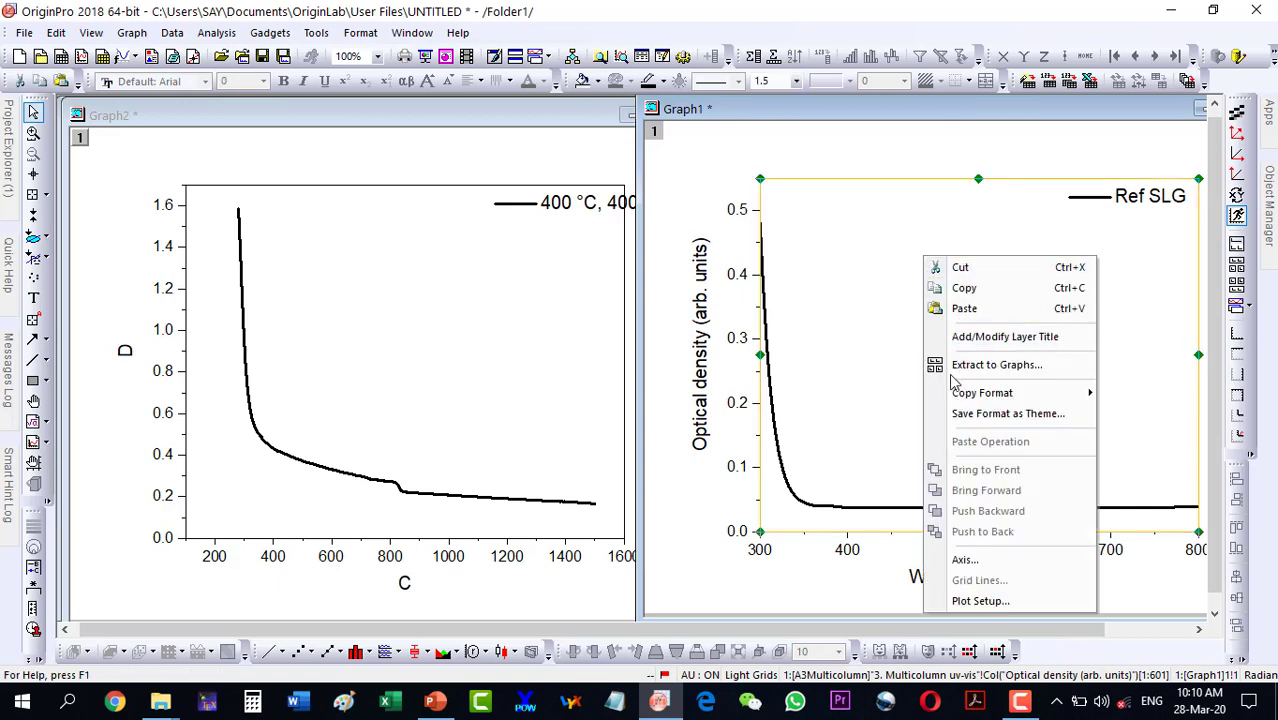
mouse_move(963, 397)
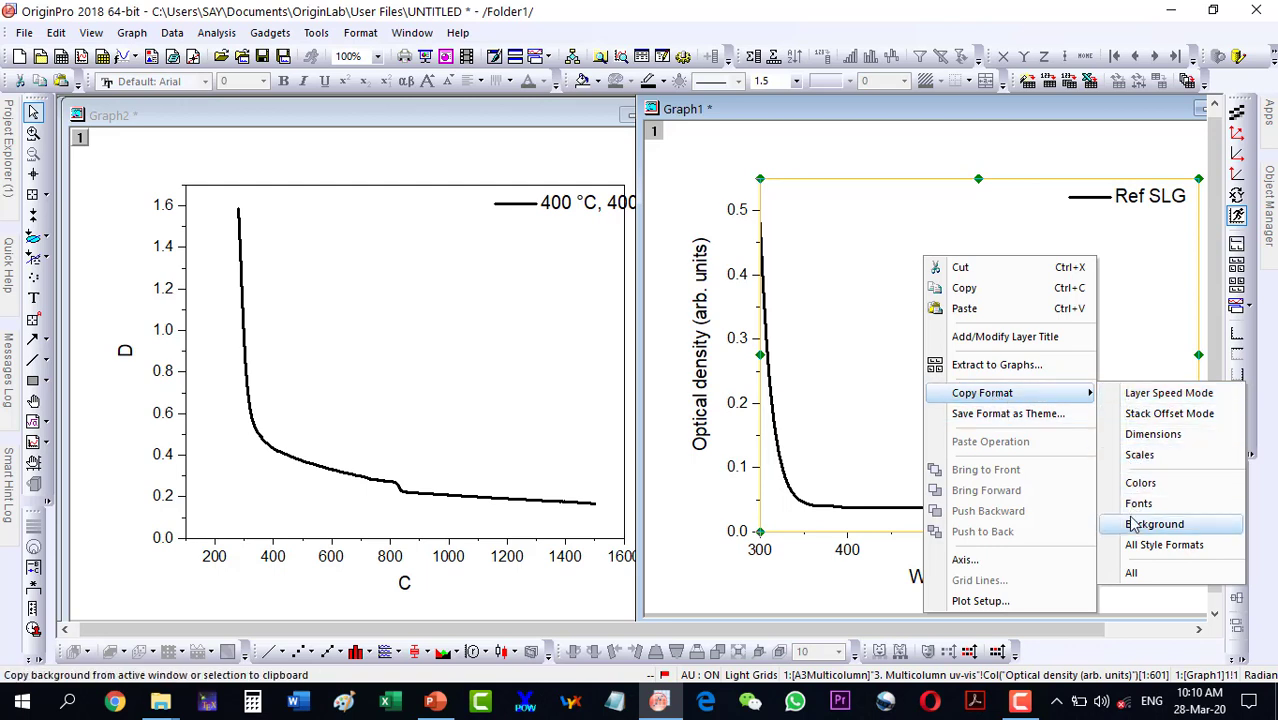
click(1139, 455)
click(403, 378)
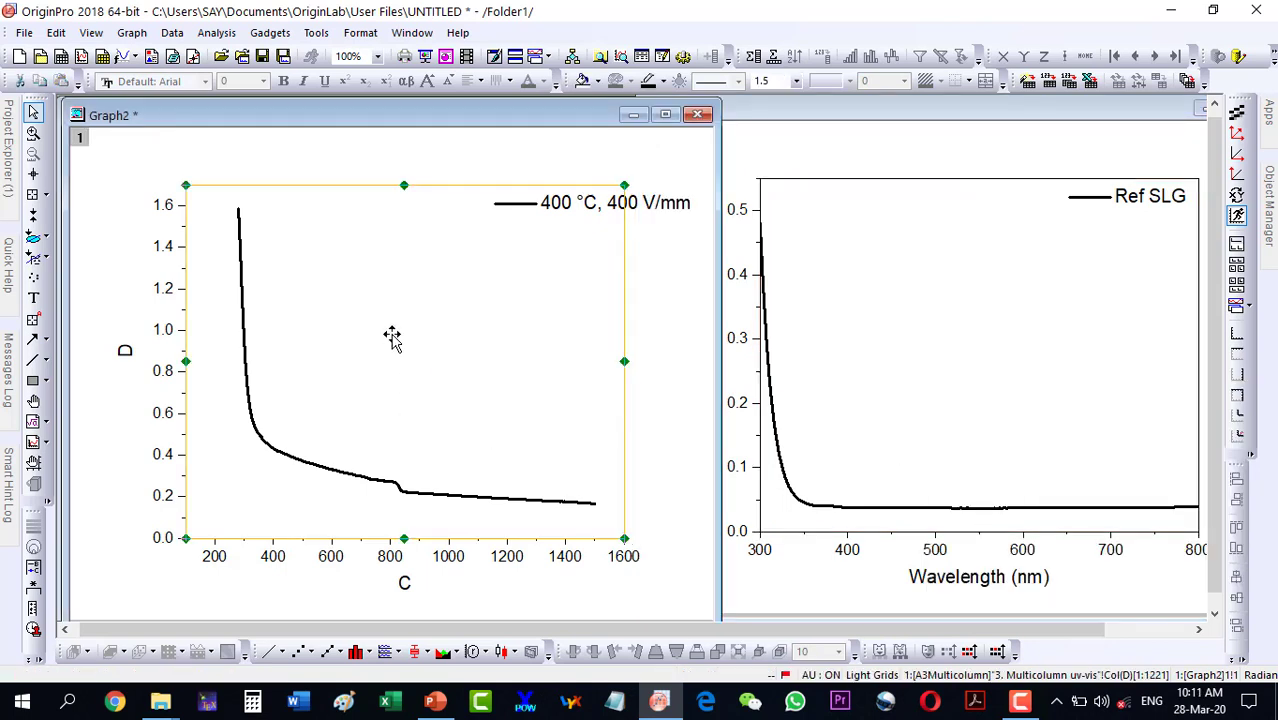
right_click(400, 328)
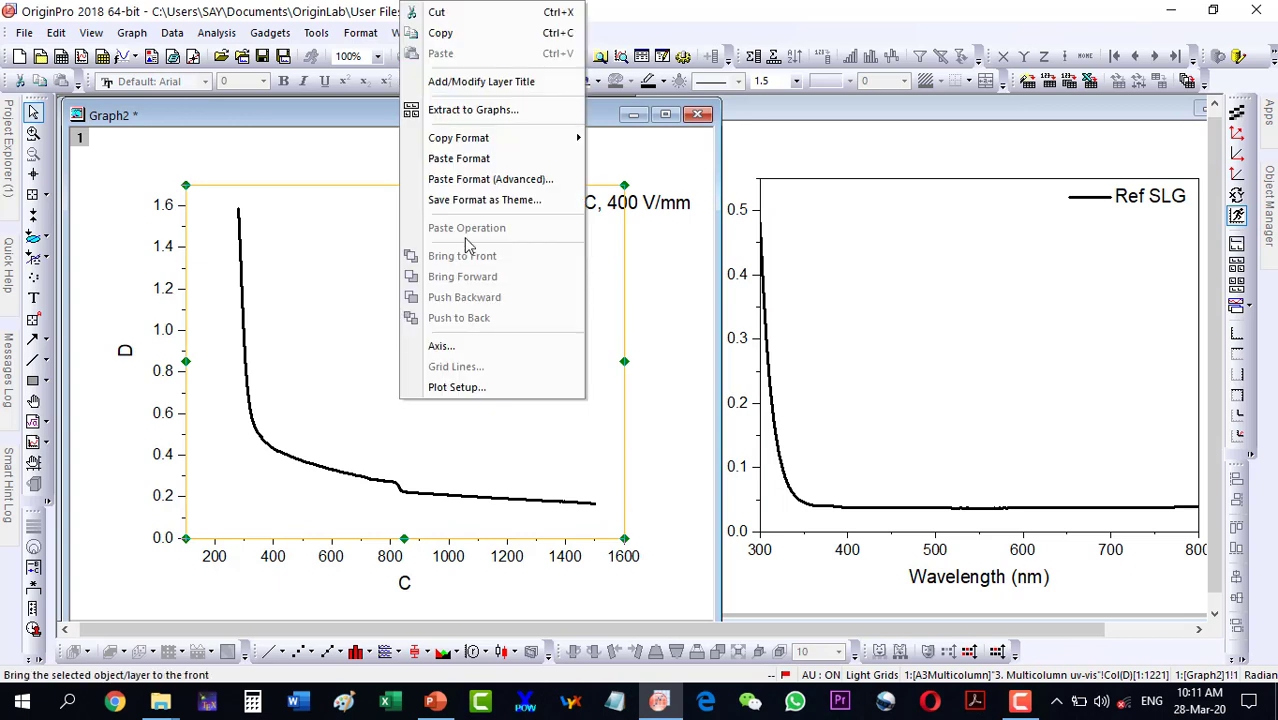
click(462, 159)
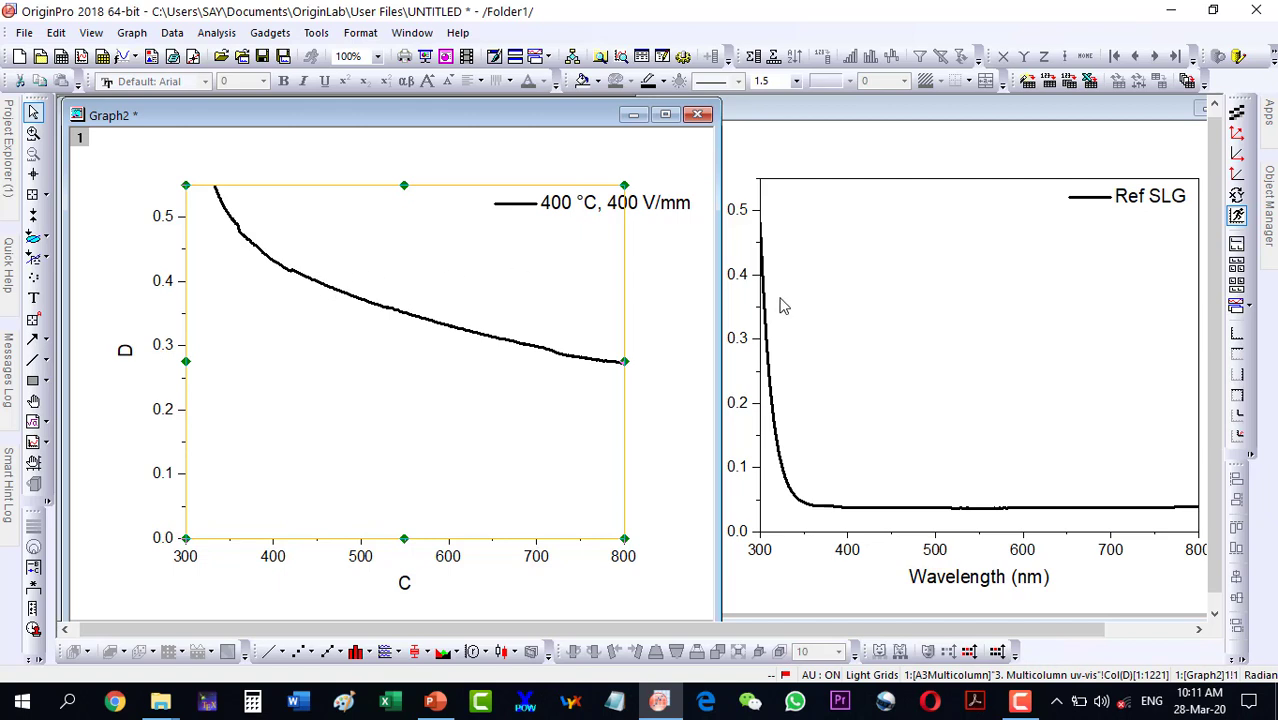
Step: Change the line style of the Ref SLG curve to Short Dot
click(858, 308)
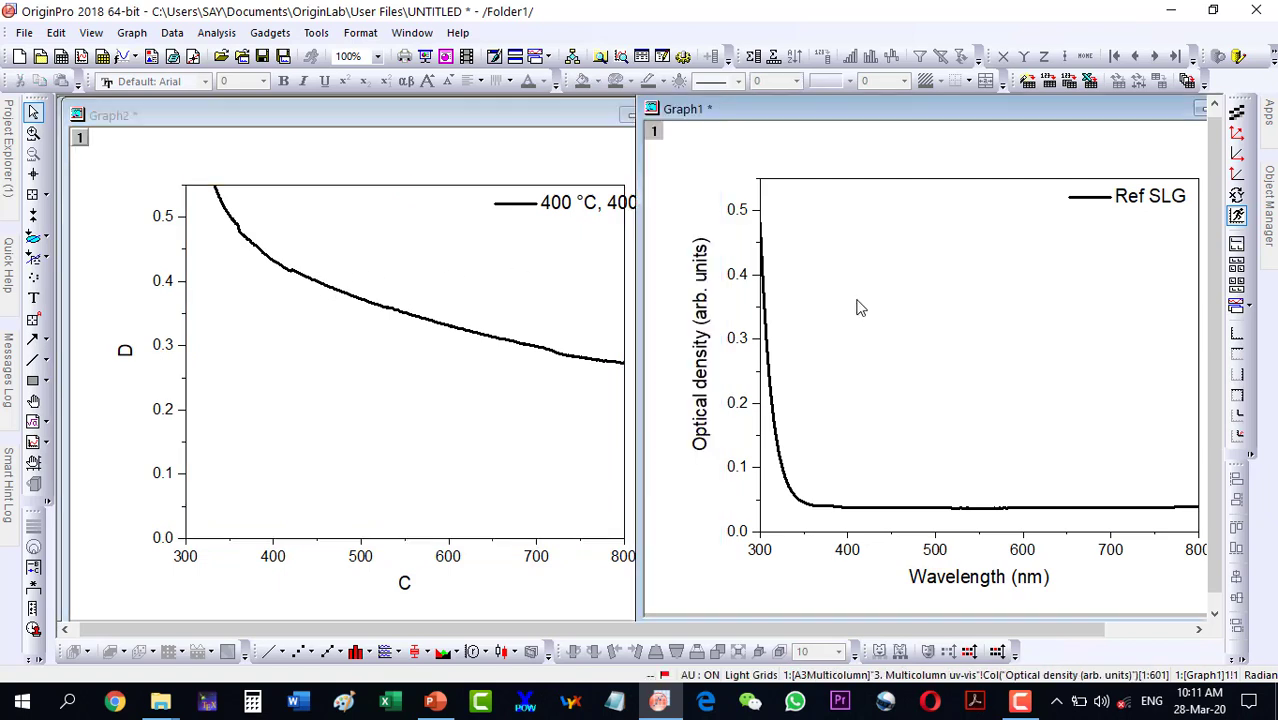
click(856, 507)
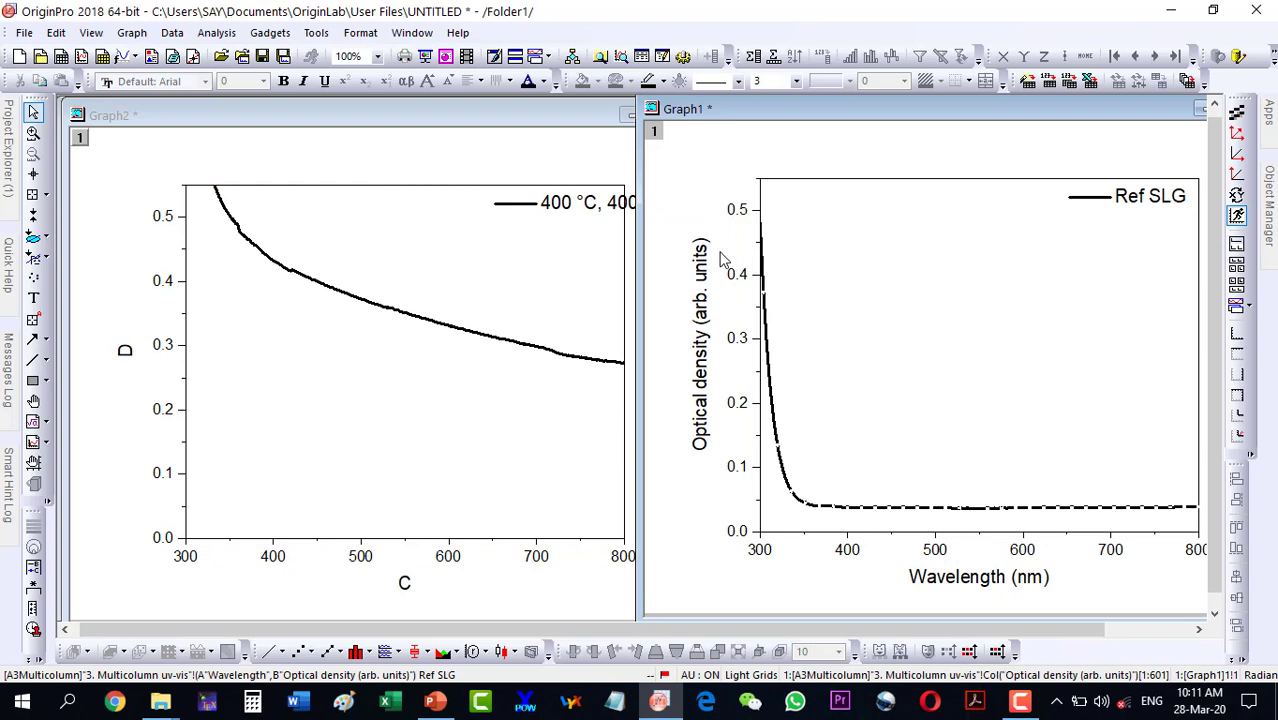
click(737, 82)
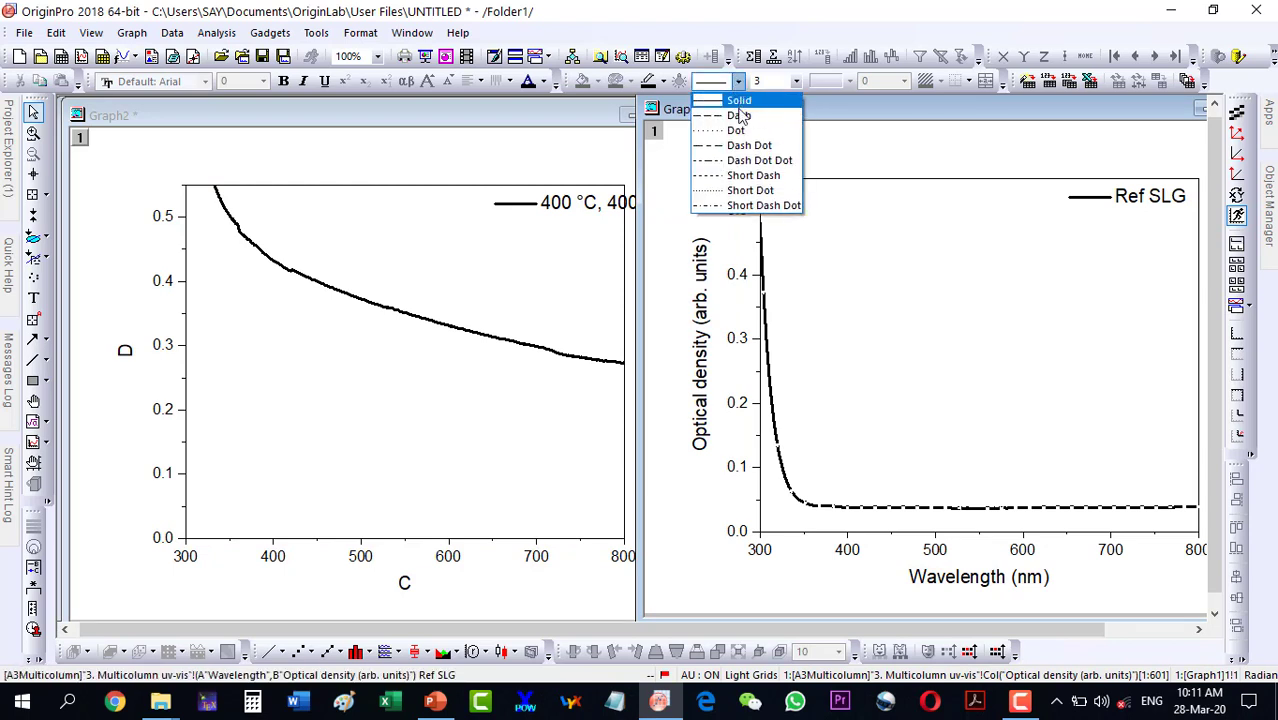
click(748, 190)
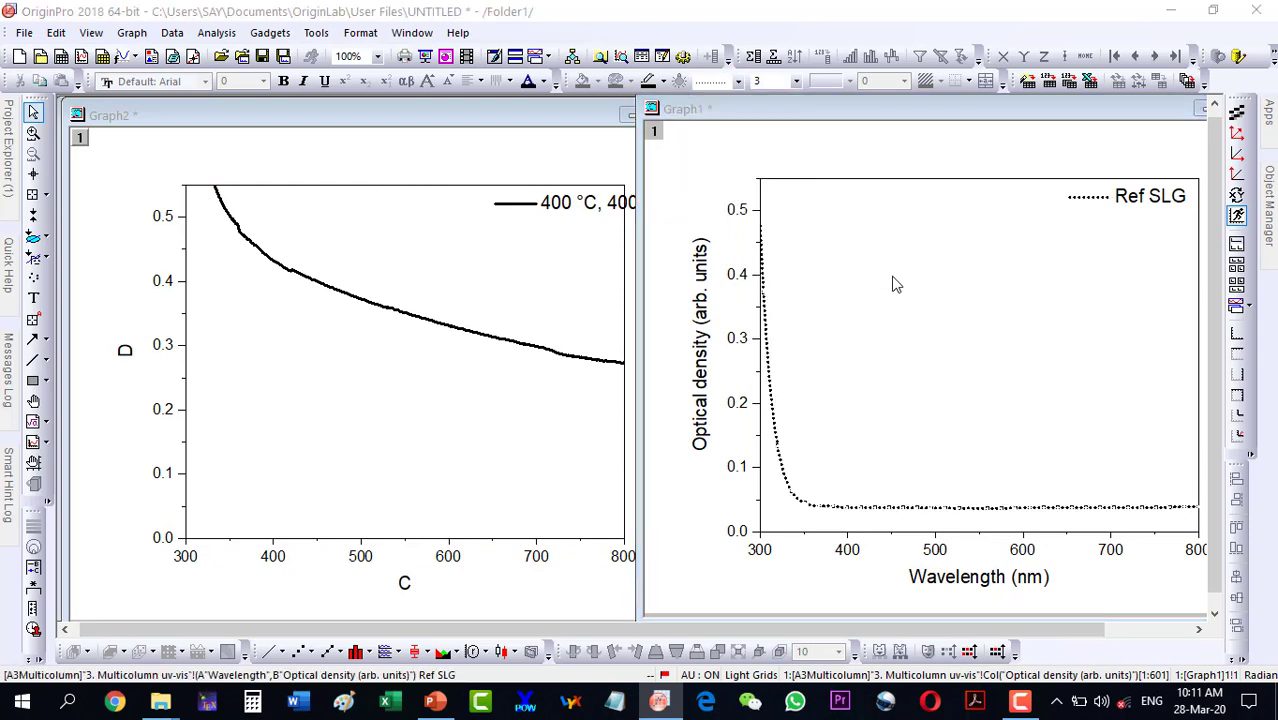
click(920, 349)
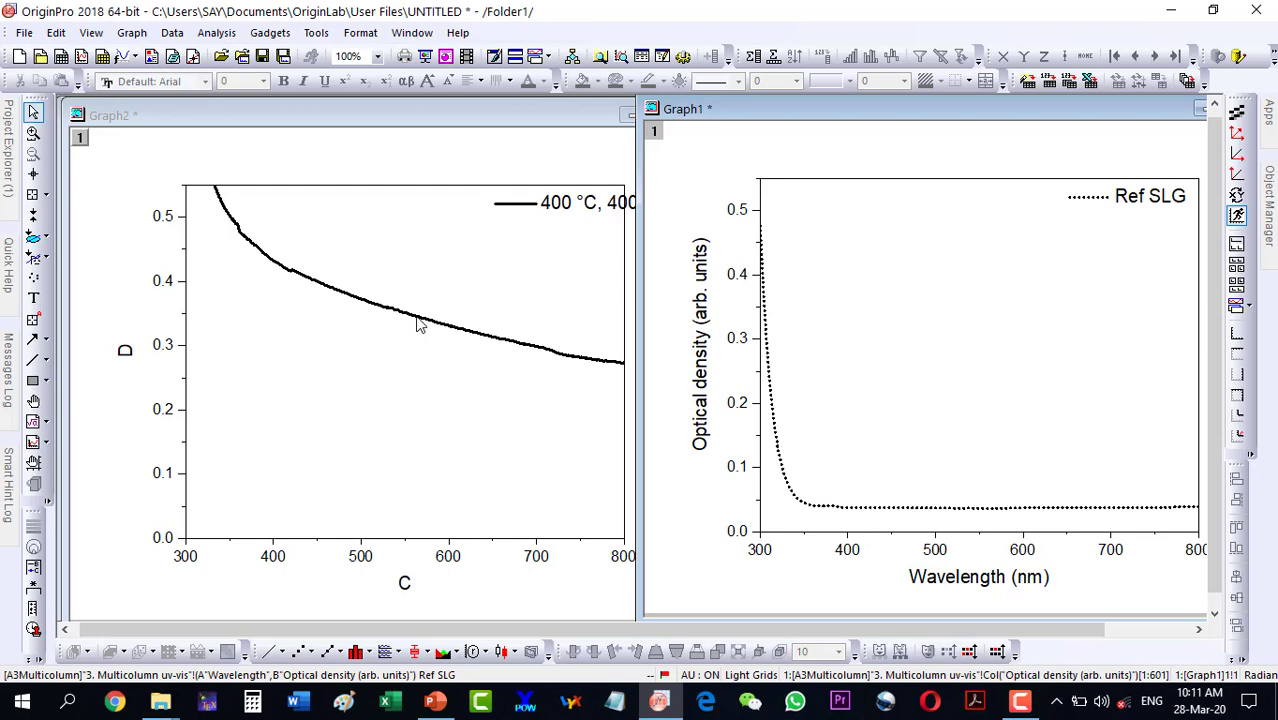
Step: Copy all style formats of the Ref SLG graph and paste them onto the 400 °C, 400 V/mm graph
click(888, 296)
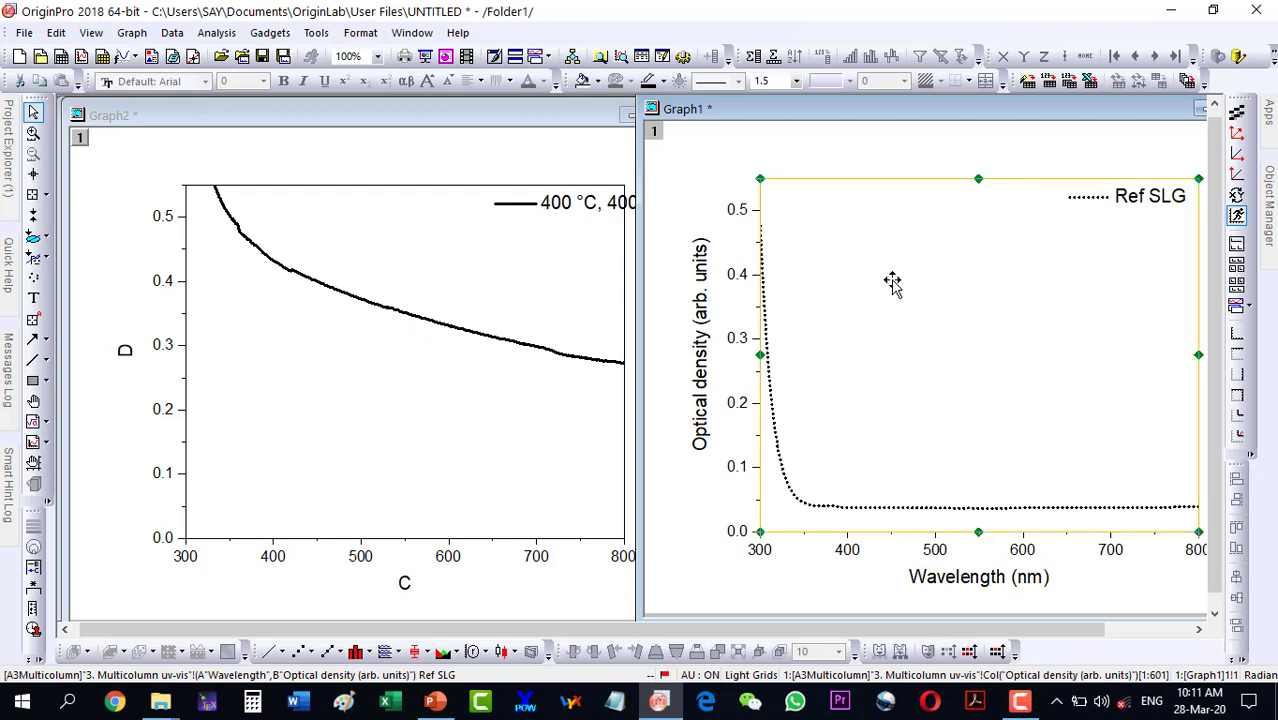
right_click(894, 268)
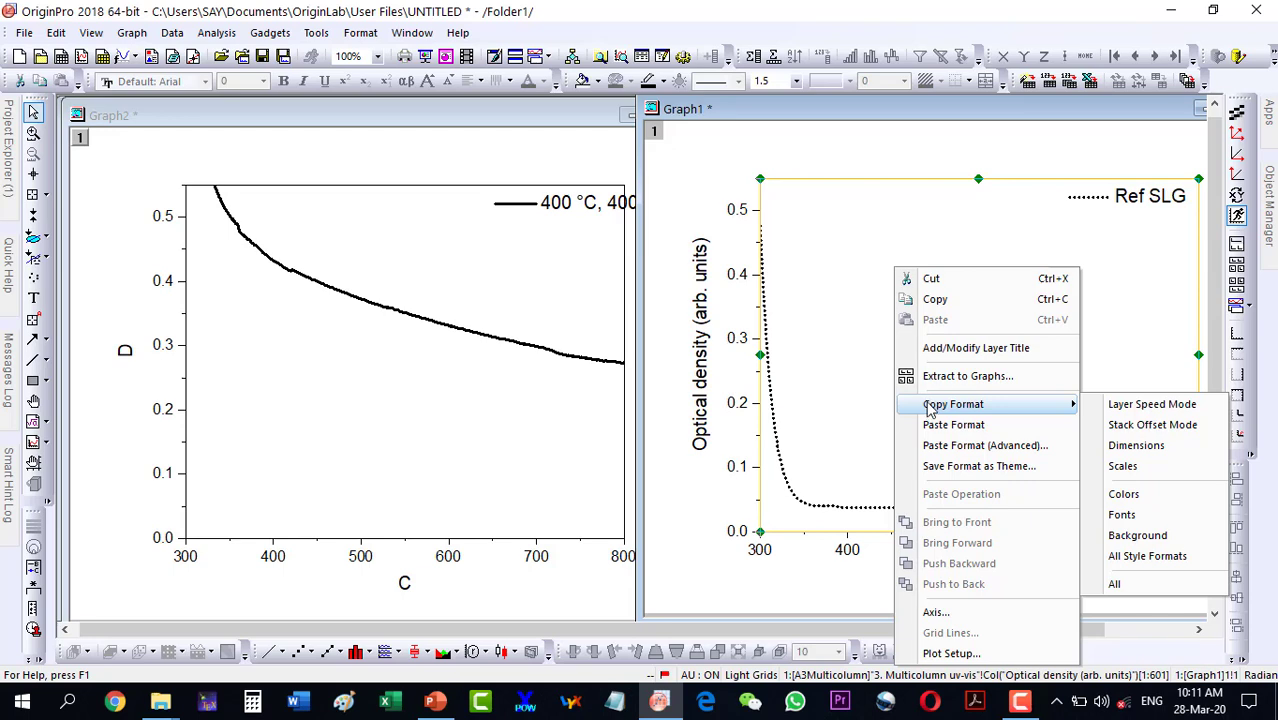
click(1128, 557)
click(337, 342)
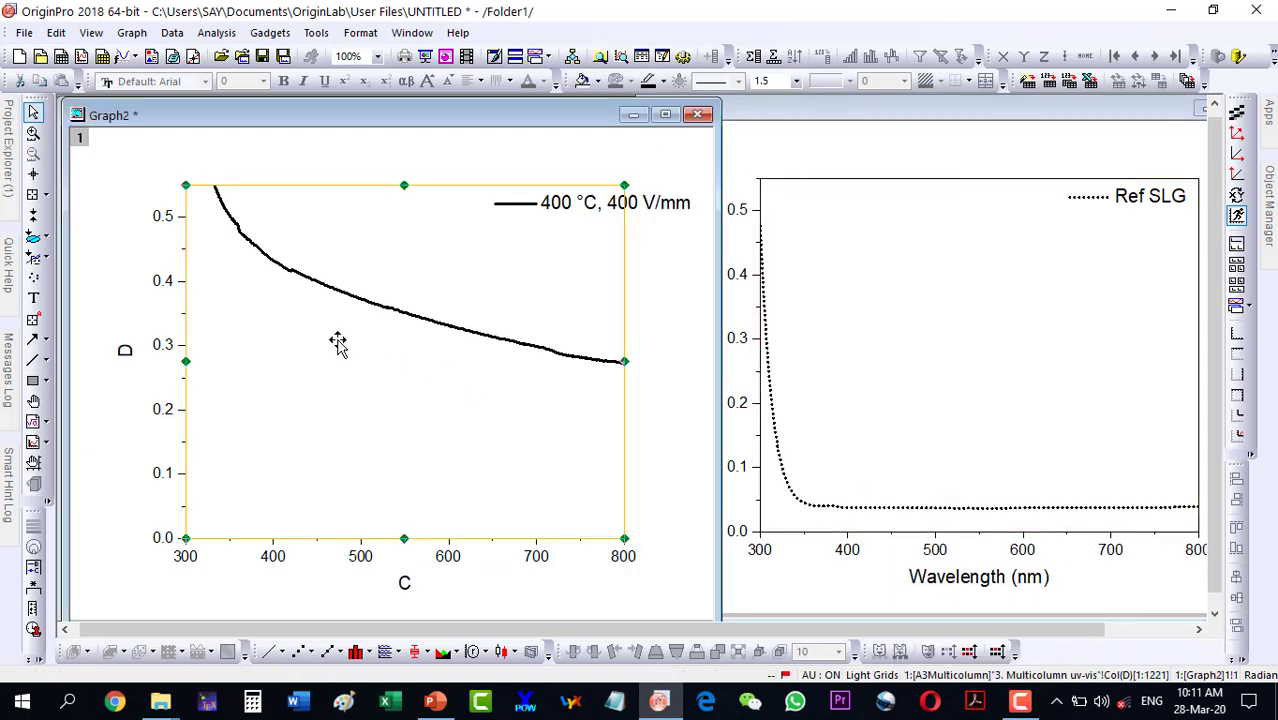
right_click(450, 250)
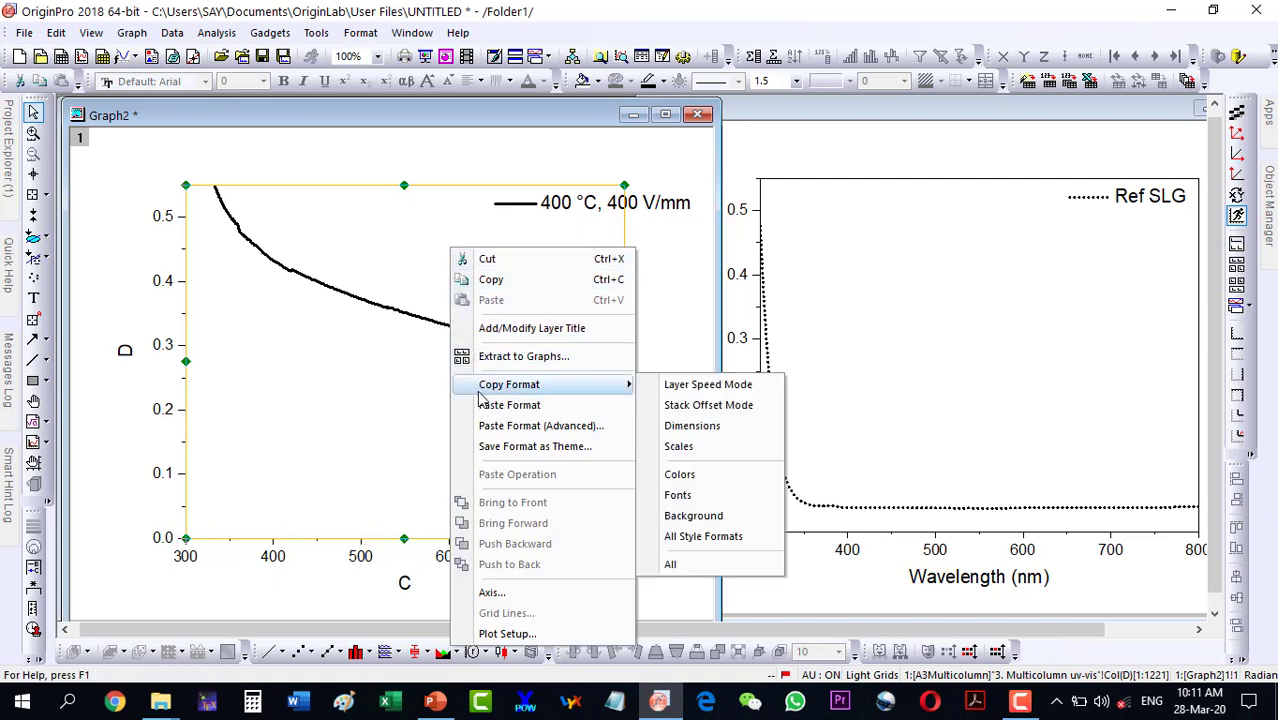
click(509, 405)
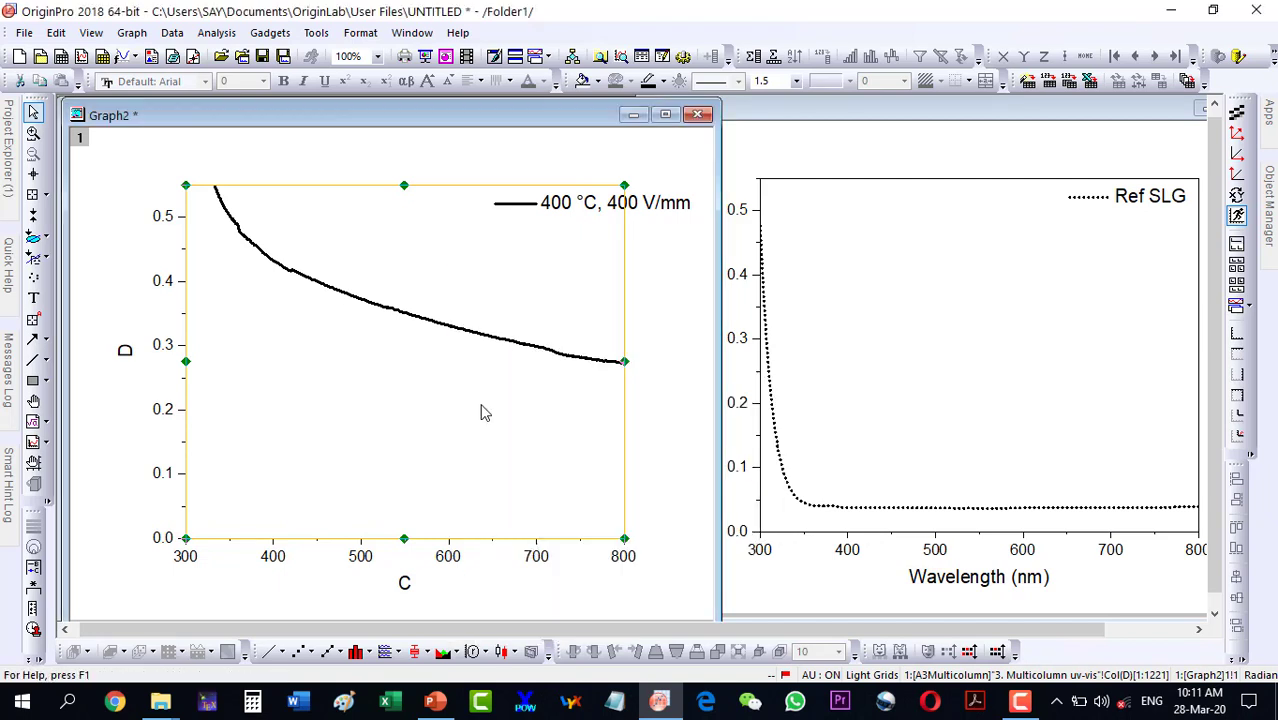
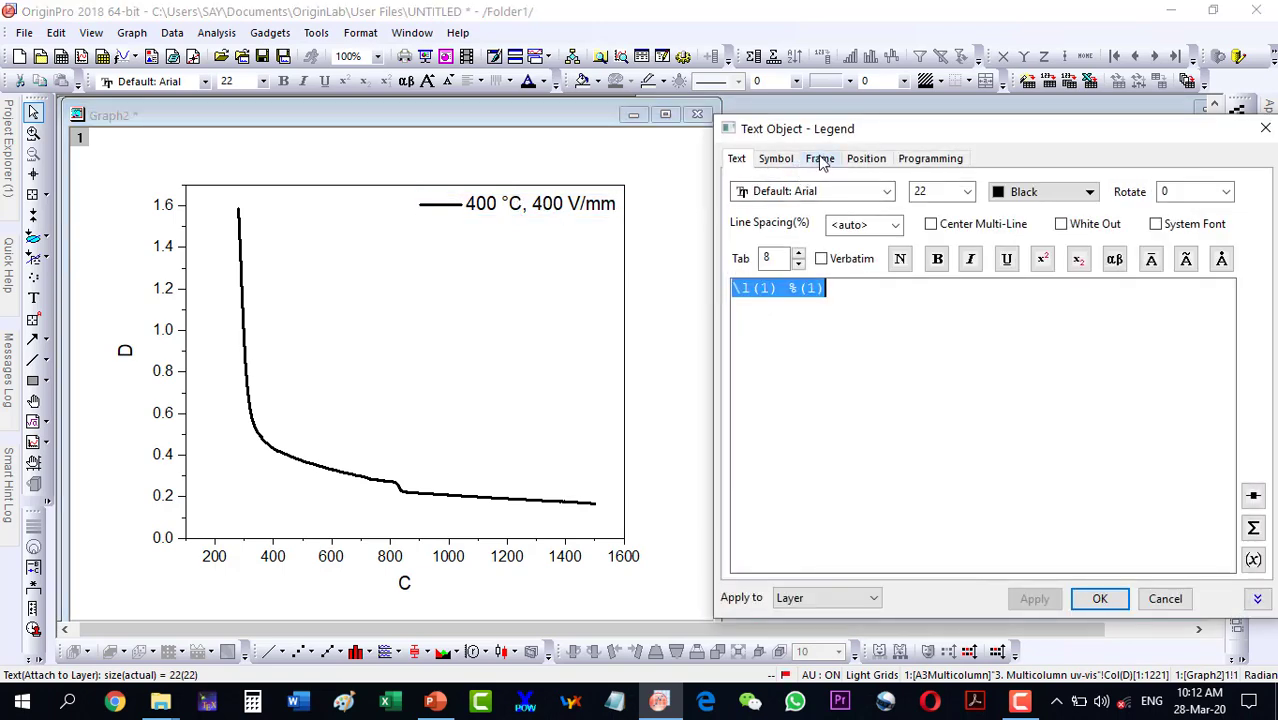
Step: Put a Box frame around the legend of the 400 °C, 400 V/mm graph
click(820, 159)
click(845, 188)
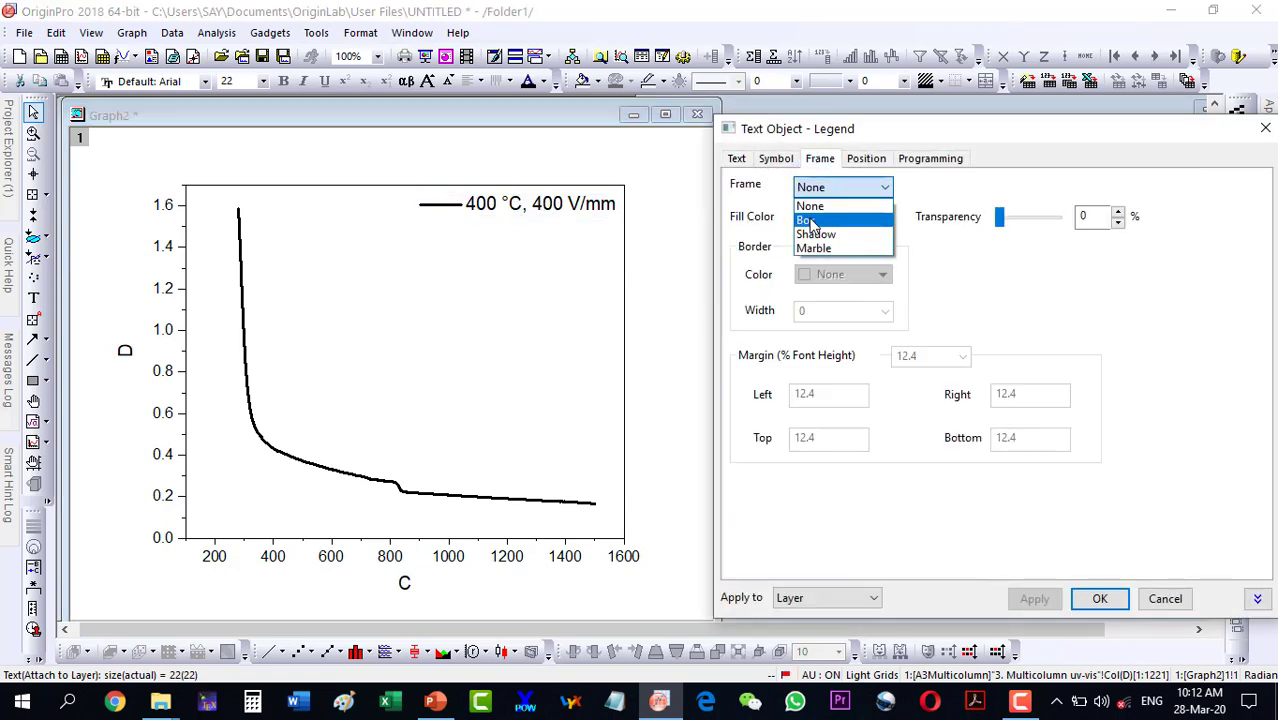
click(806, 220)
click(1097, 598)
click(531, 324)
click(662, 305)
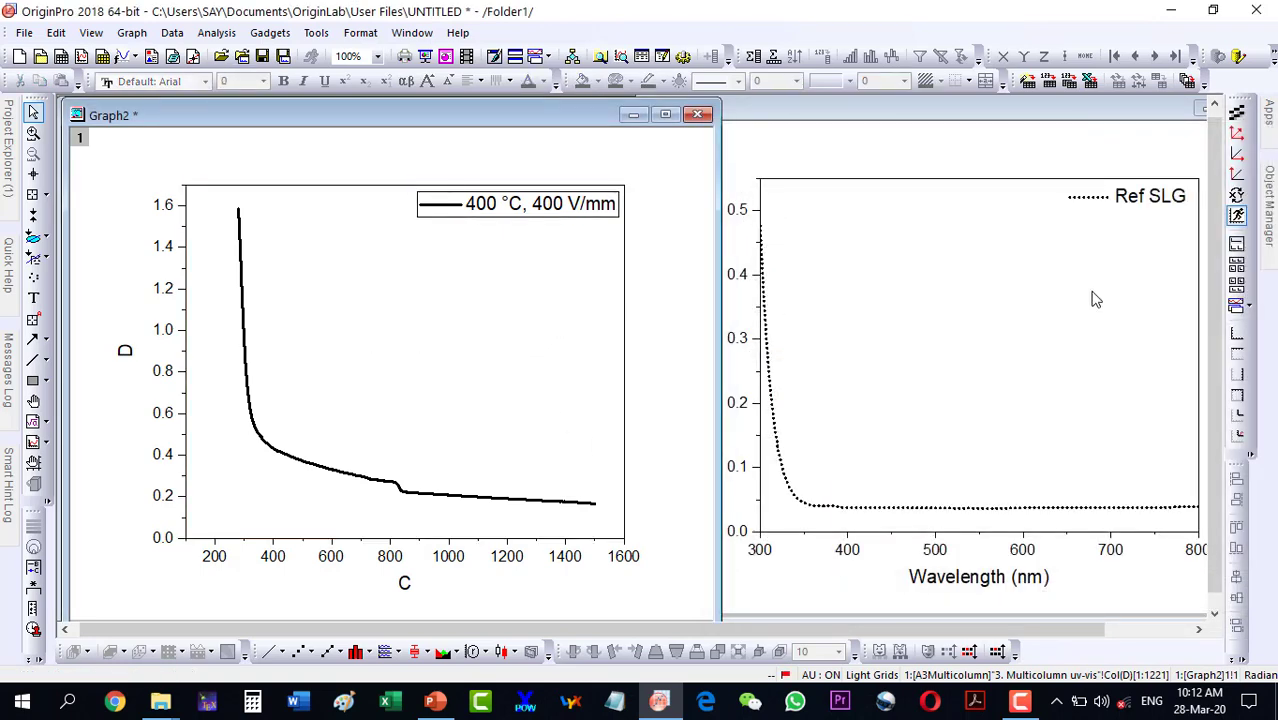
Step: Paste the complete format of the Ref SLG graph onto the 400 °C, 400 V/mm graph and move the latter's legend inside the plot frame
click(993, 322)
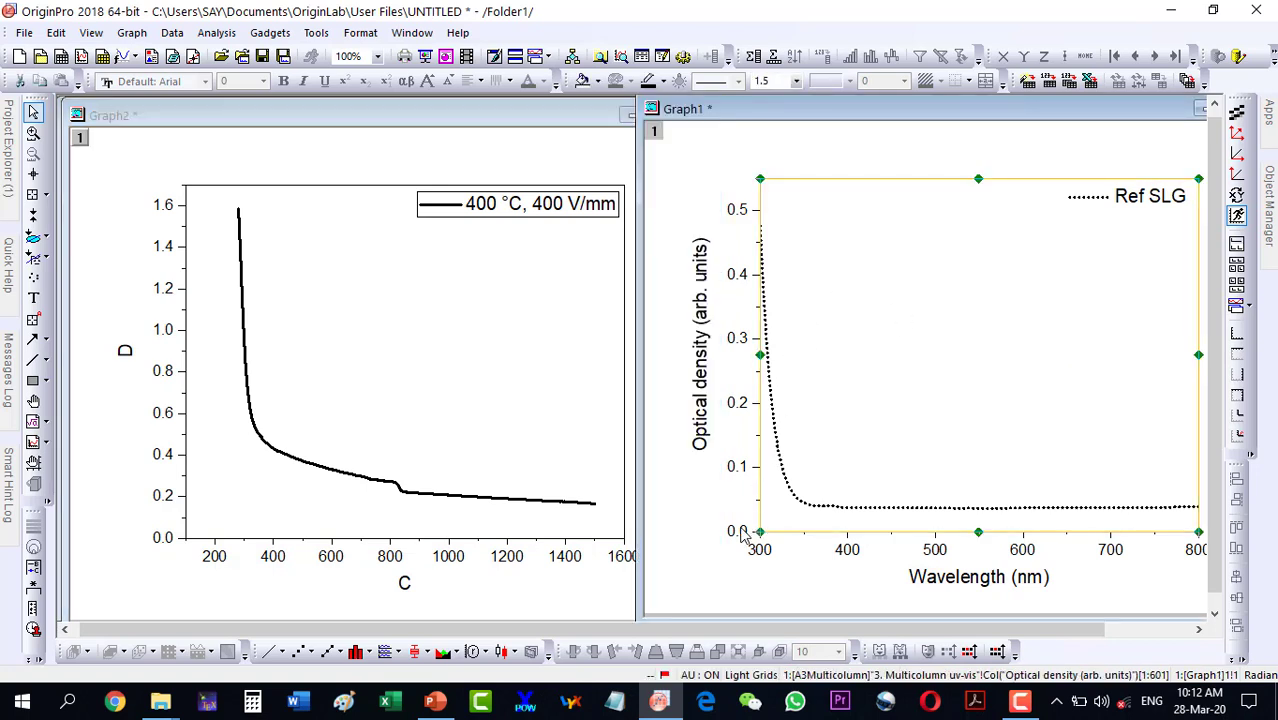
right_click(900, 268)
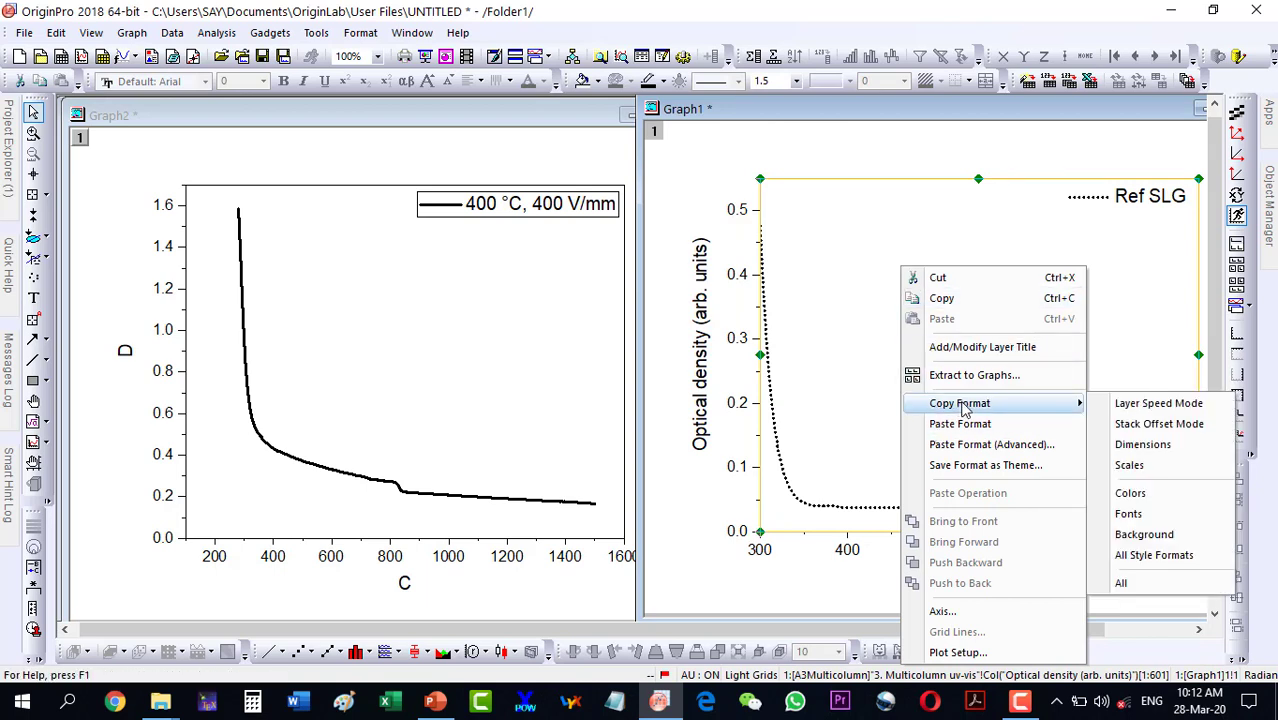
click(1127, 588)
click(430, 345)
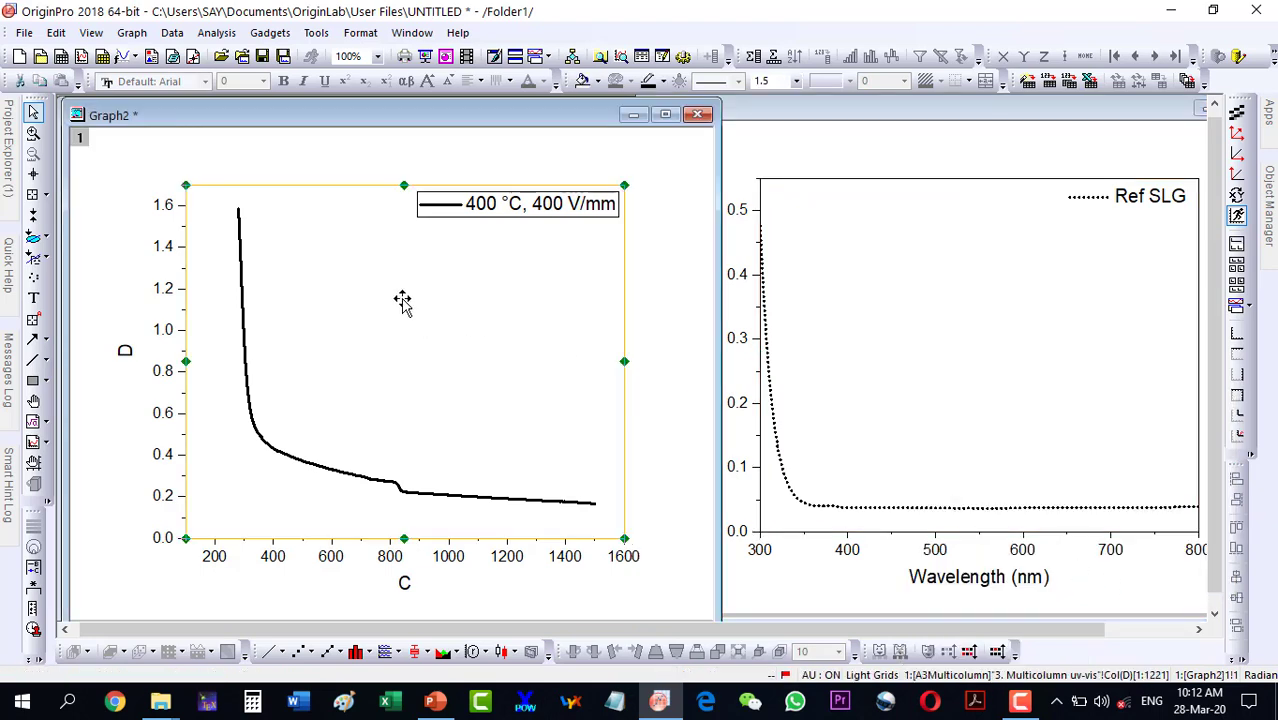
right_click(400, 299)
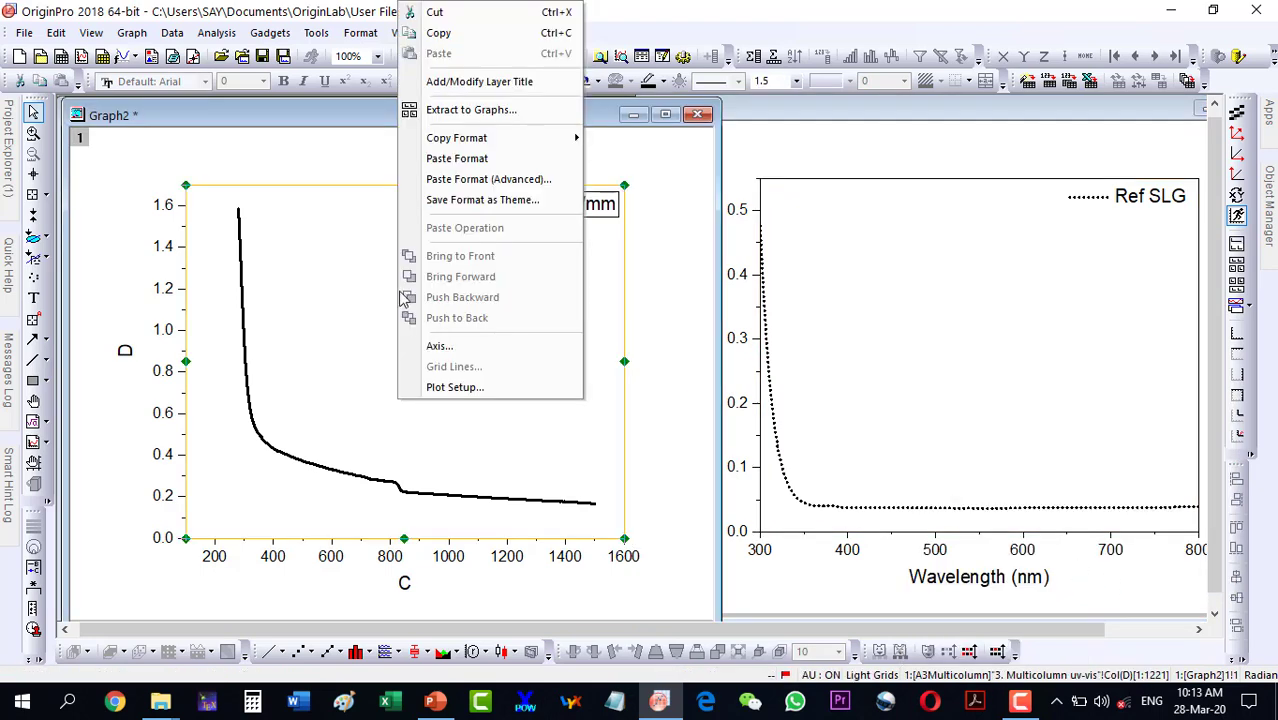
click(436, 160)
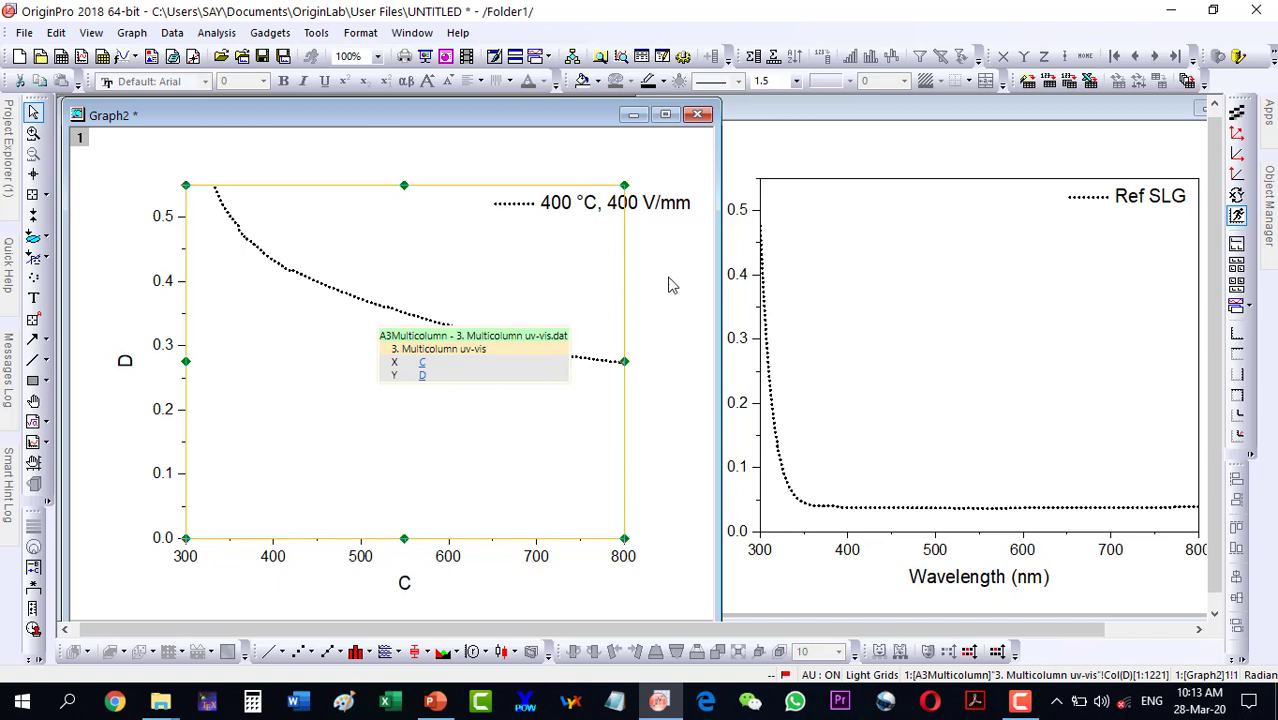
drag(648, 214, 578, 202)
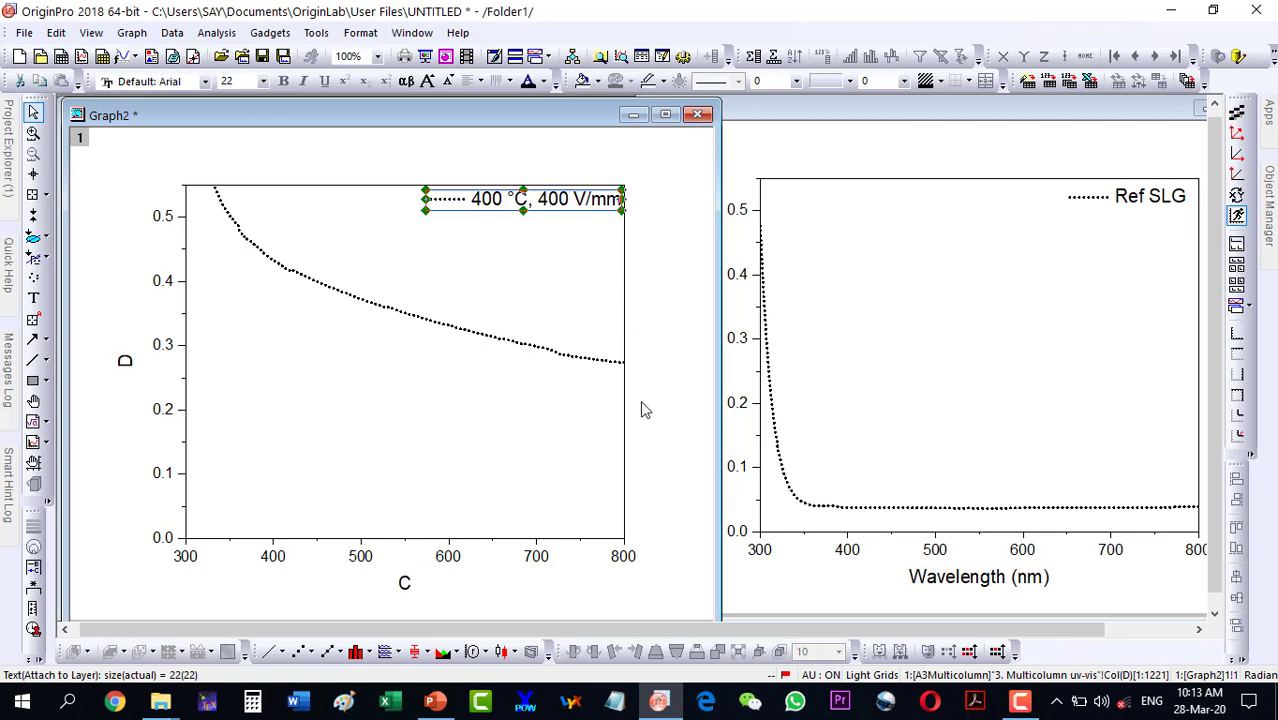
Step: Delete both the 400 °C, 400 V/mm graph and the Ref SLG graph, leaving only the worksheet
click(697, 114)
click(524, 393)
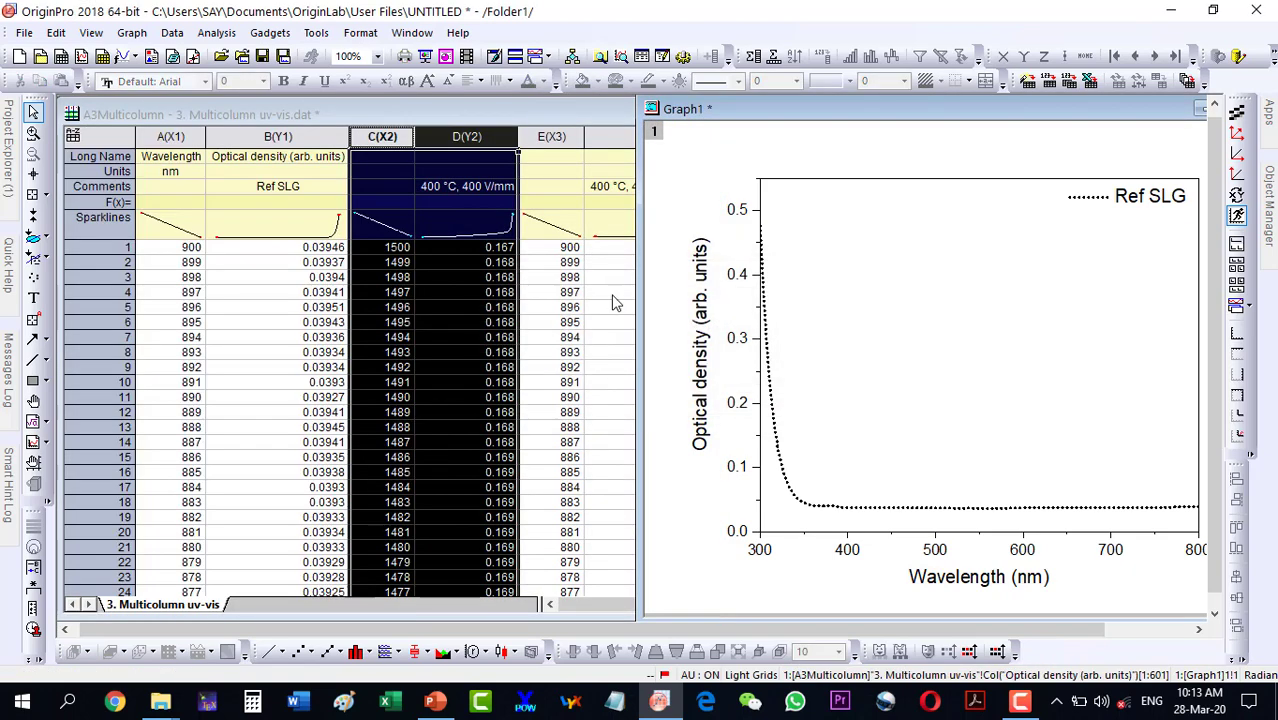
drag(753, 122, 419, 127)
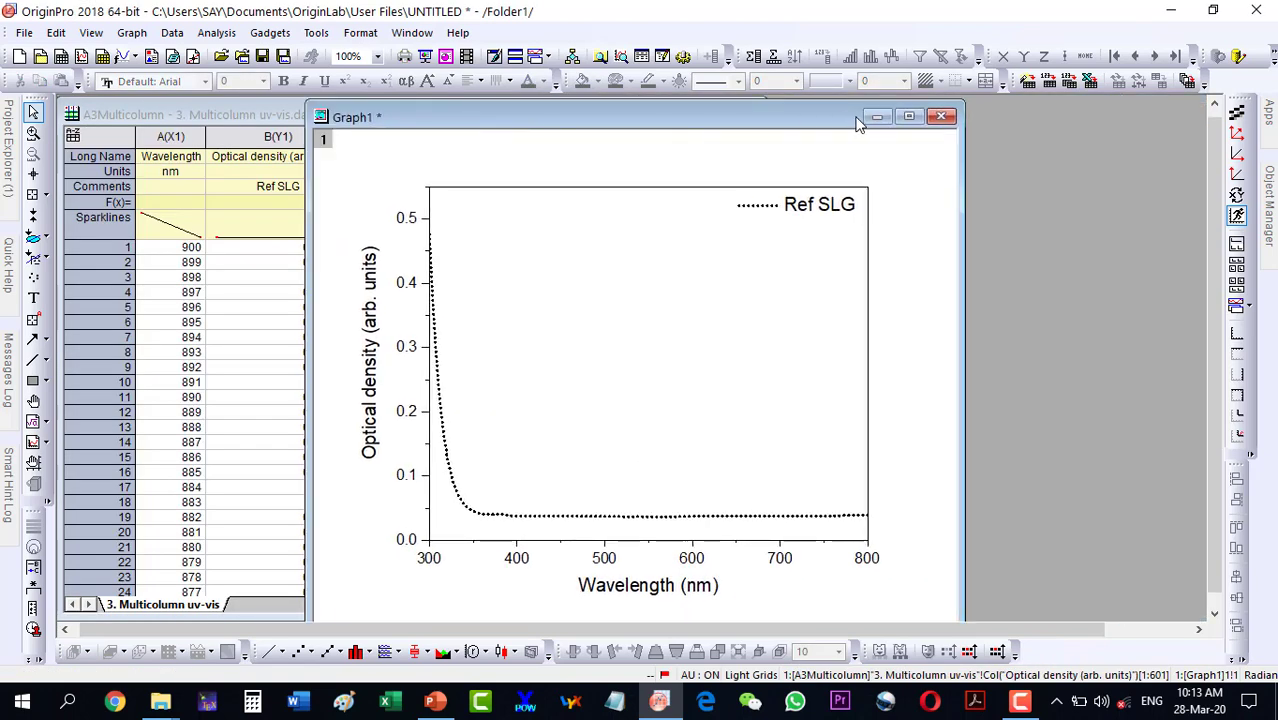
click(939, 117)
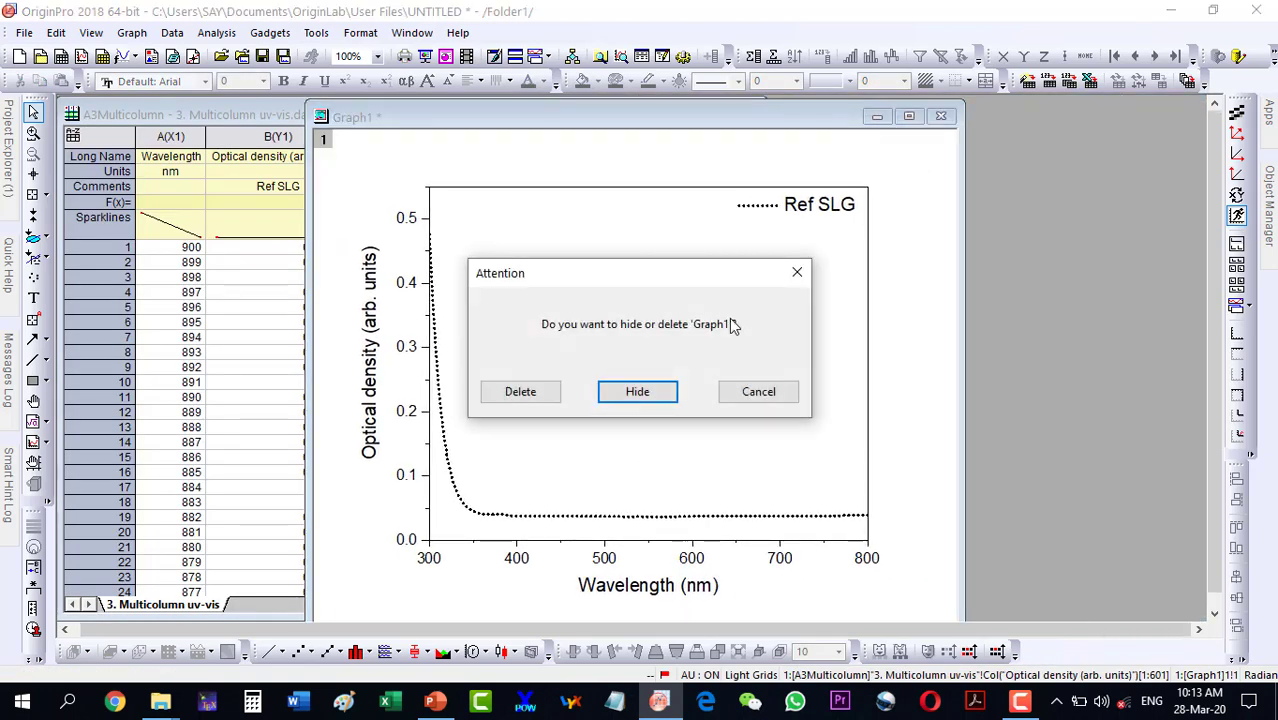
click(540, 402)
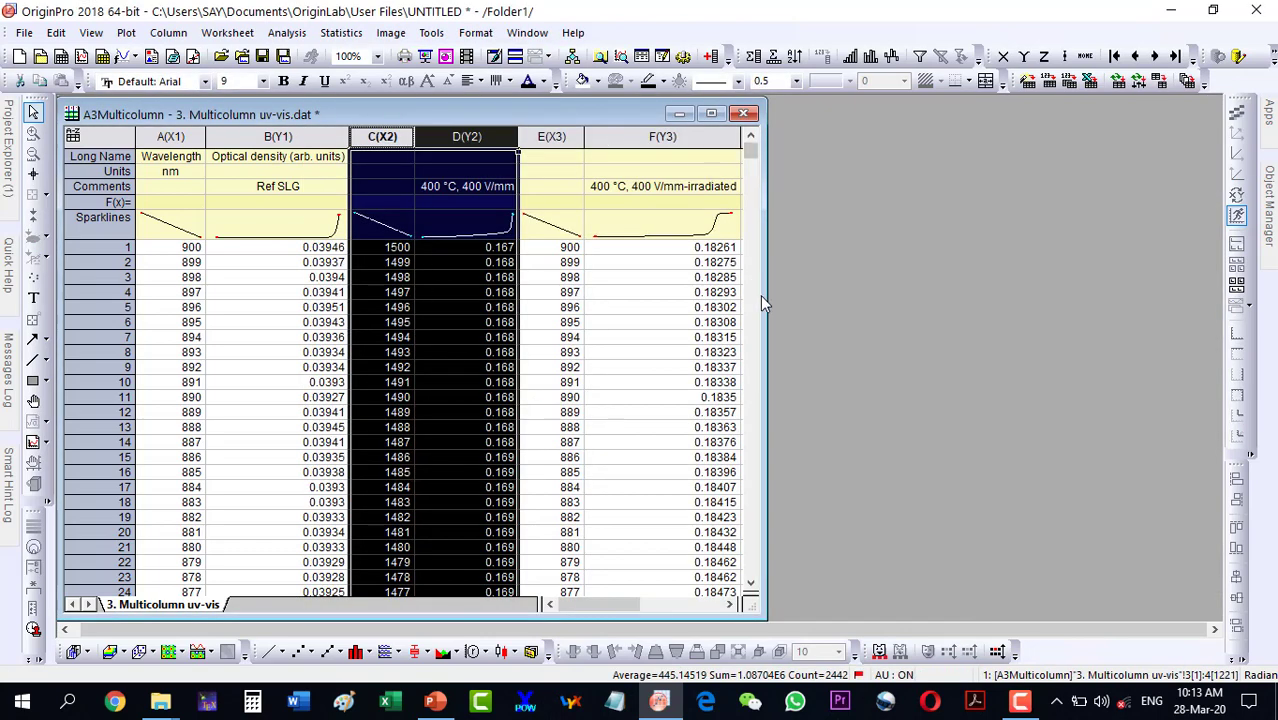
Step: Widen the worksheet window and plot all columns from A(X1) to J(Y5) together in one line graph
drag(763, 297, 1215, 316)
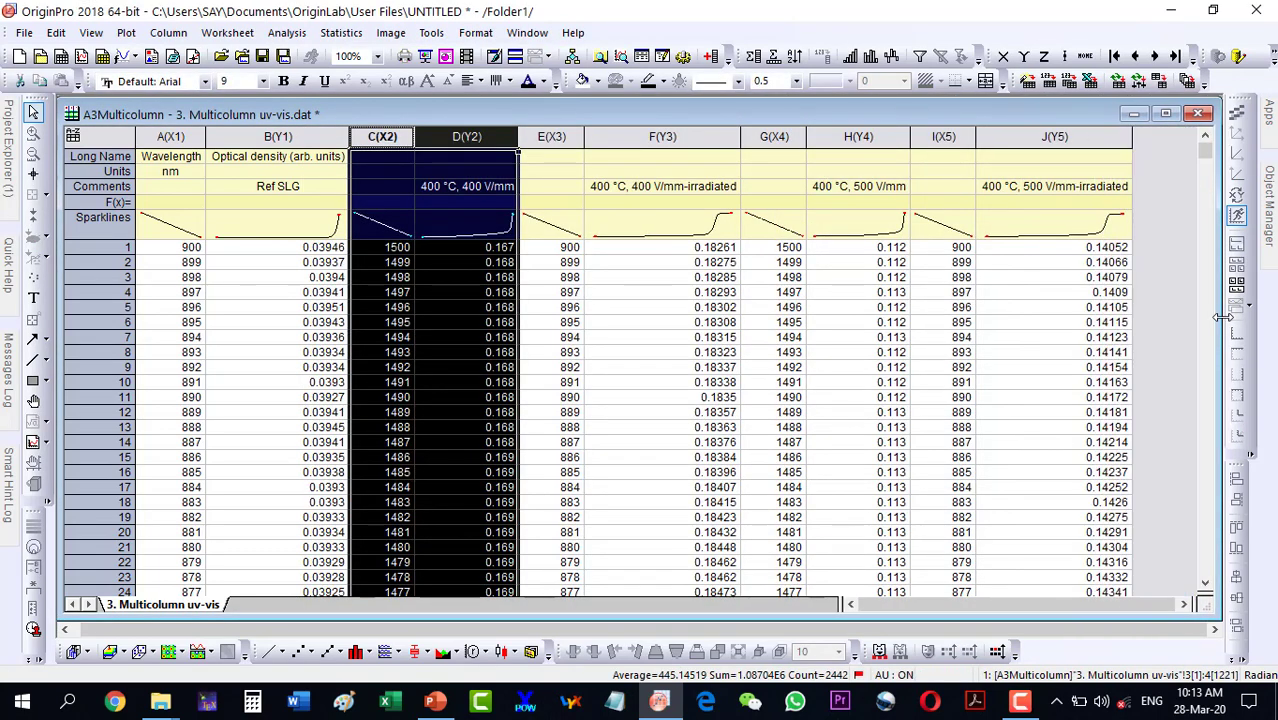
click(178, 141)
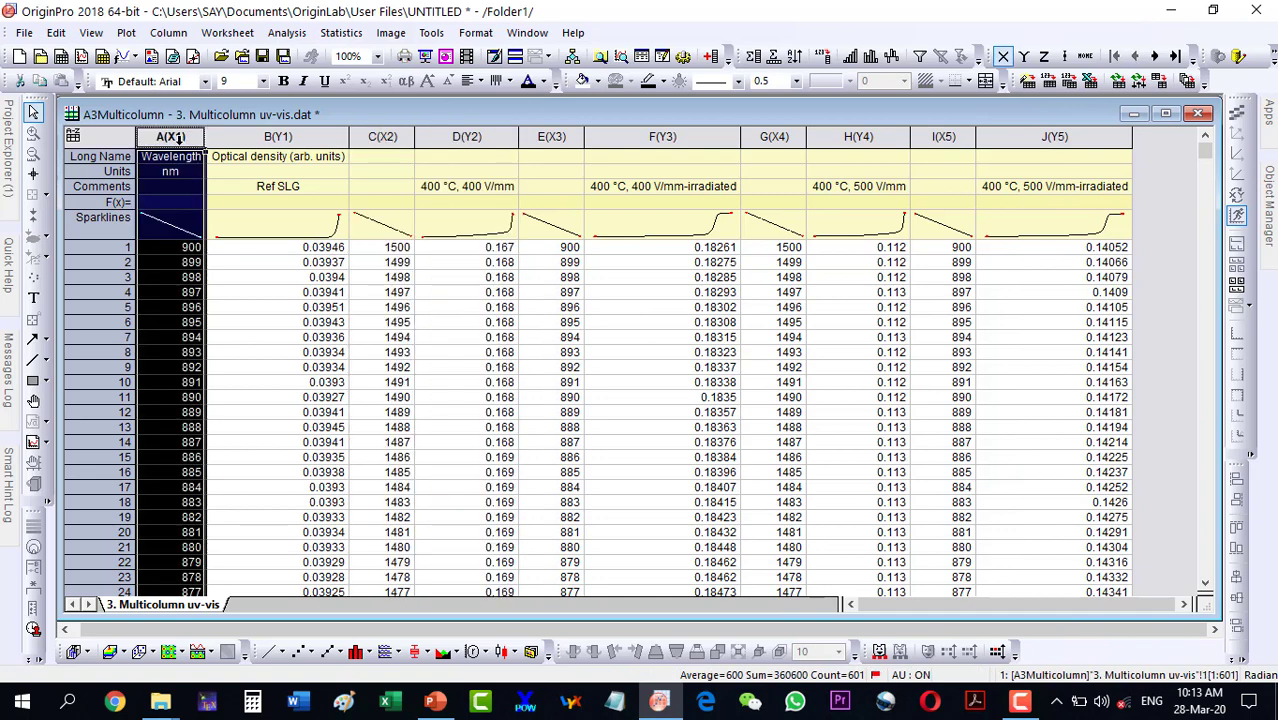
drag(172, 137, 1006, 157)
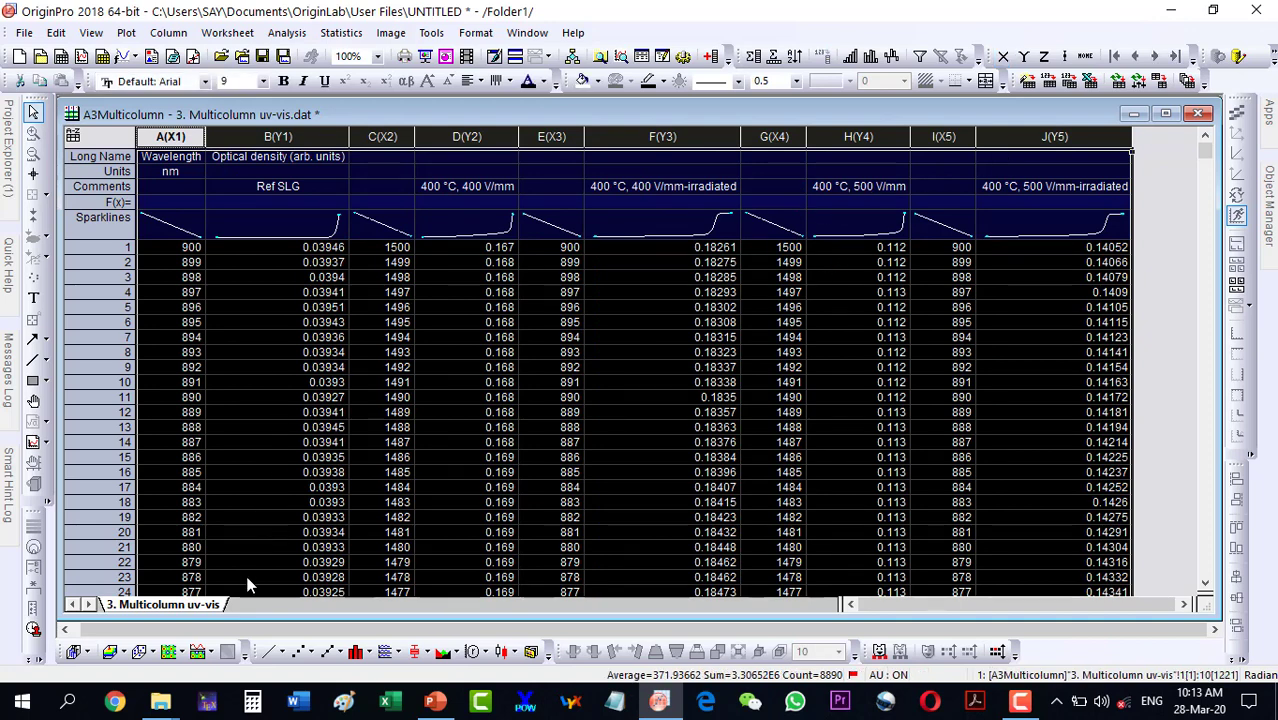
click(270, 651)
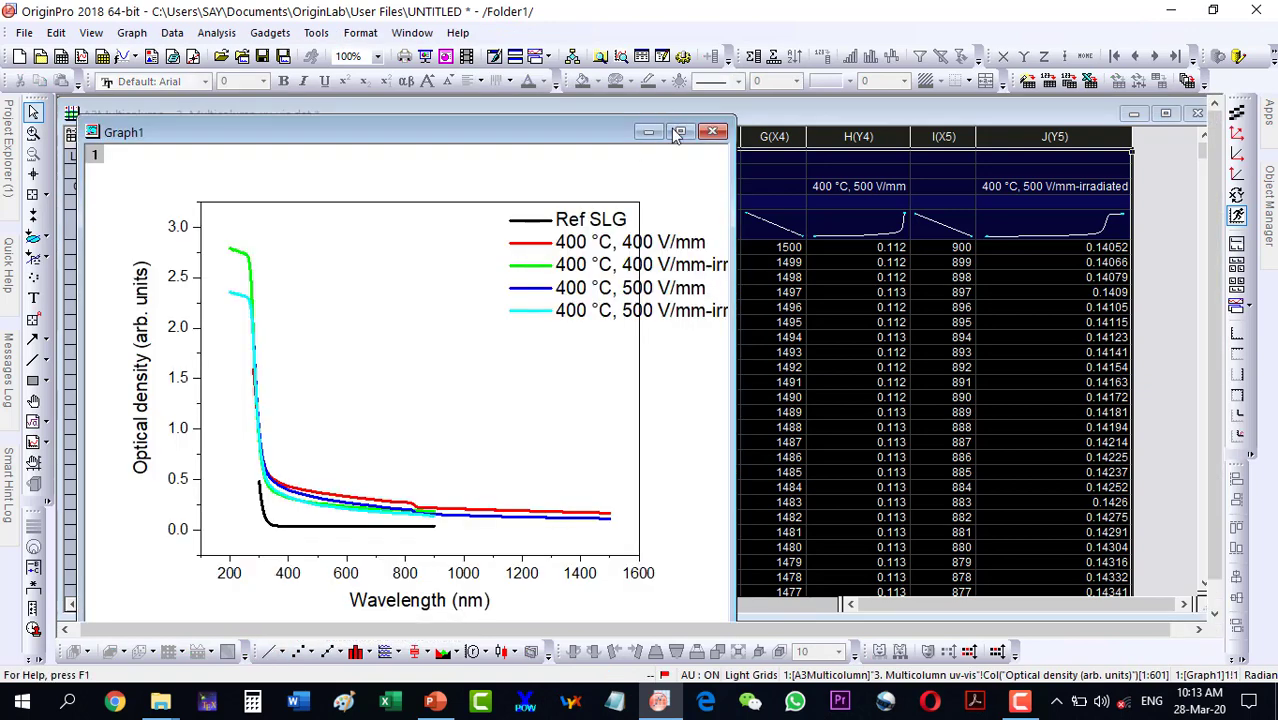
Step: Check the combined five-curve graph at full size and reposition its restored window over the worksheet
click(679, 132)
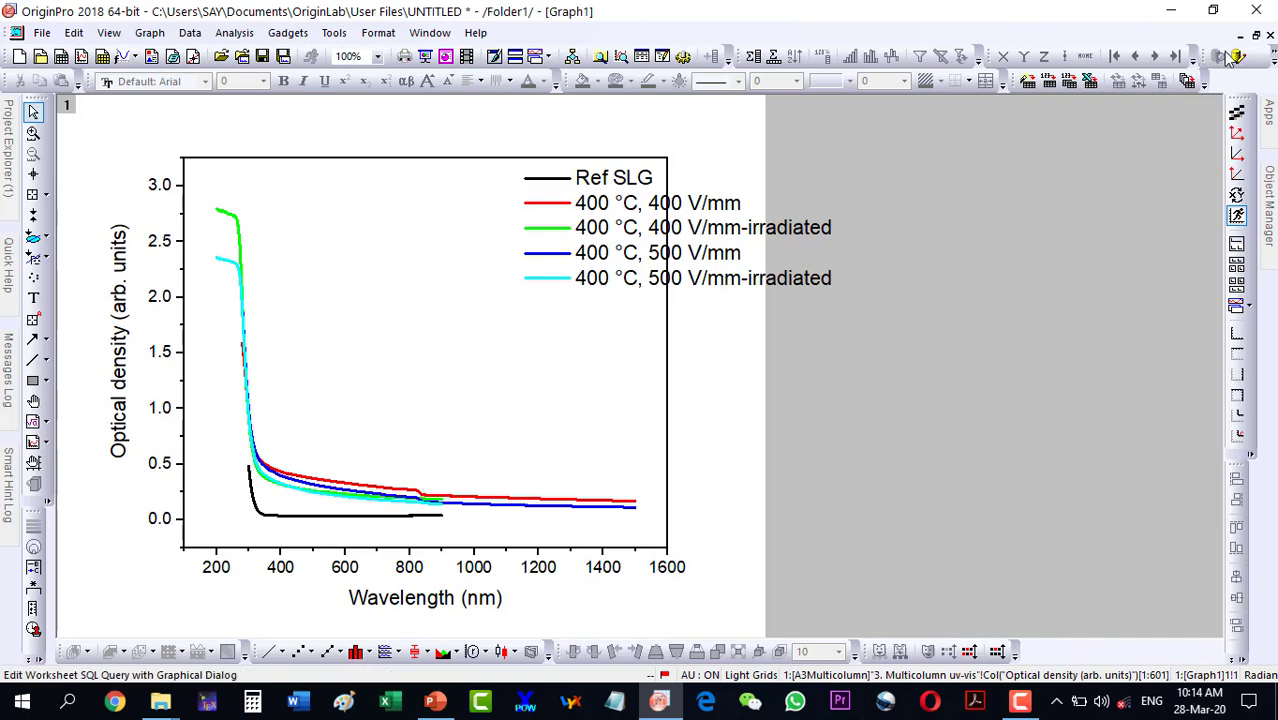
click(1257, 34)
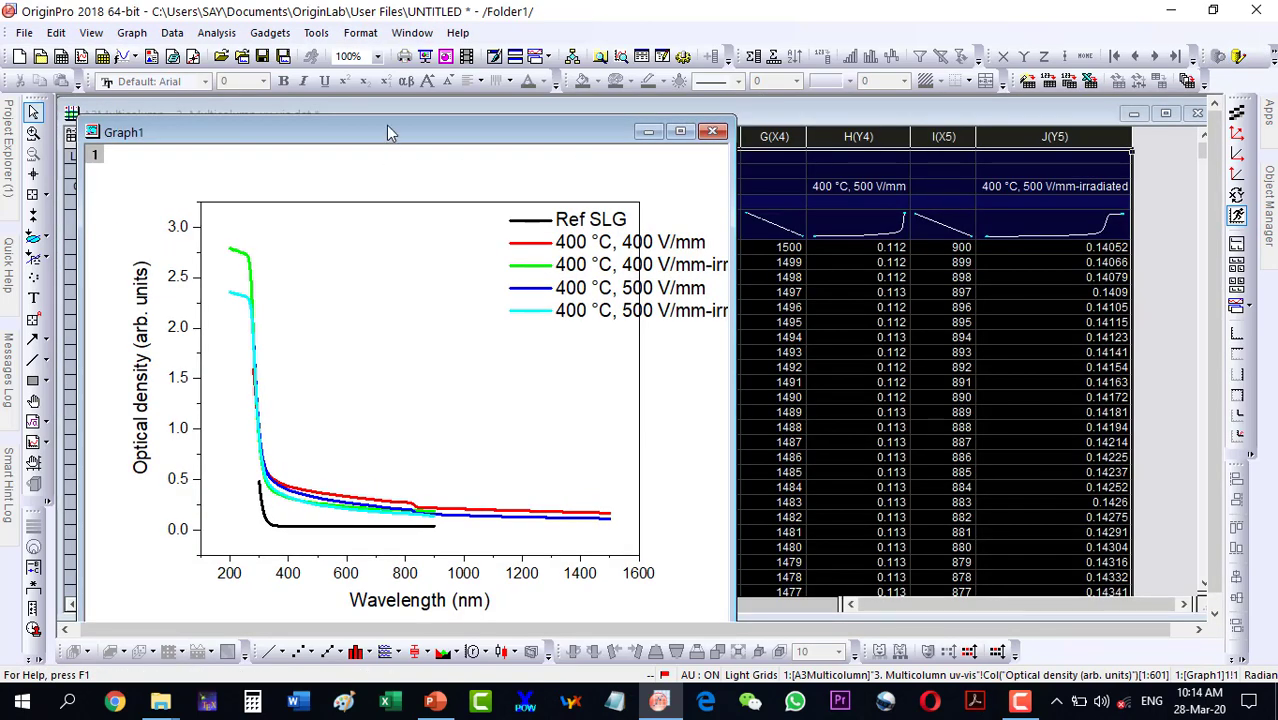
drag(370, 133, 494, 148)
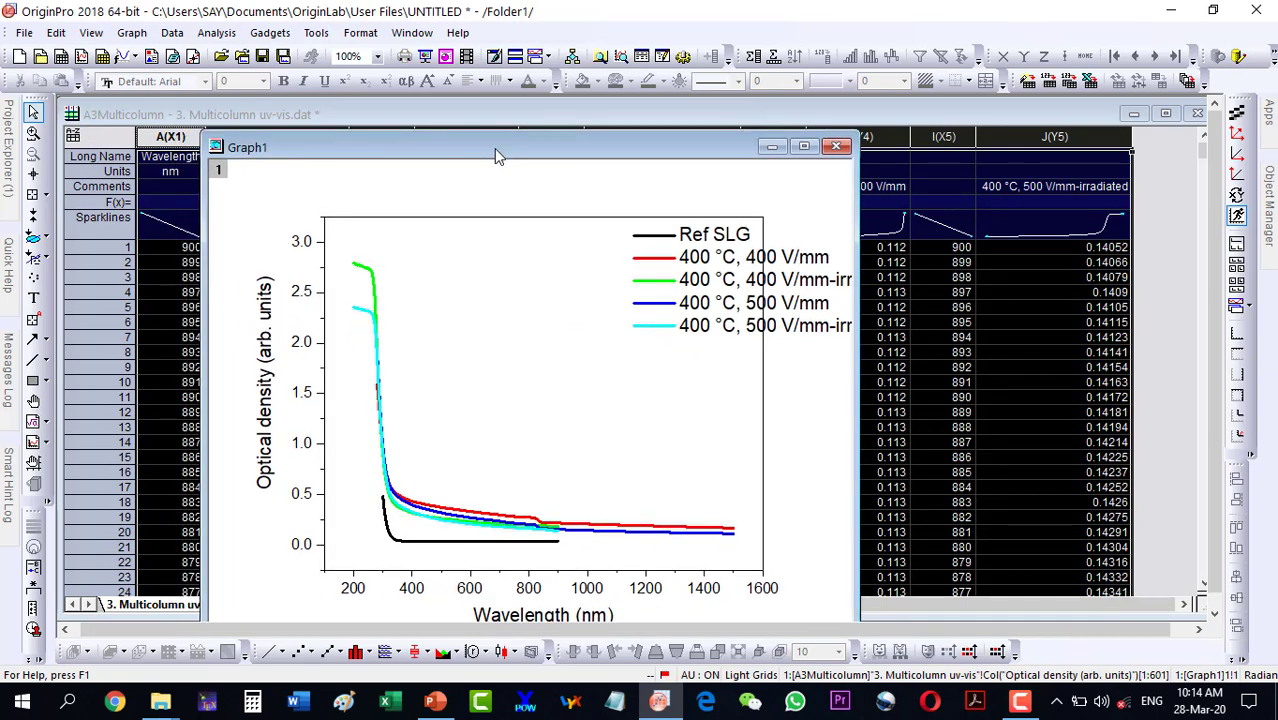
Step: Plot the selected worksheet columns again in a new line graph, maximize it and move its legend inside the plot frame
drag(494, 148, 496, 145)
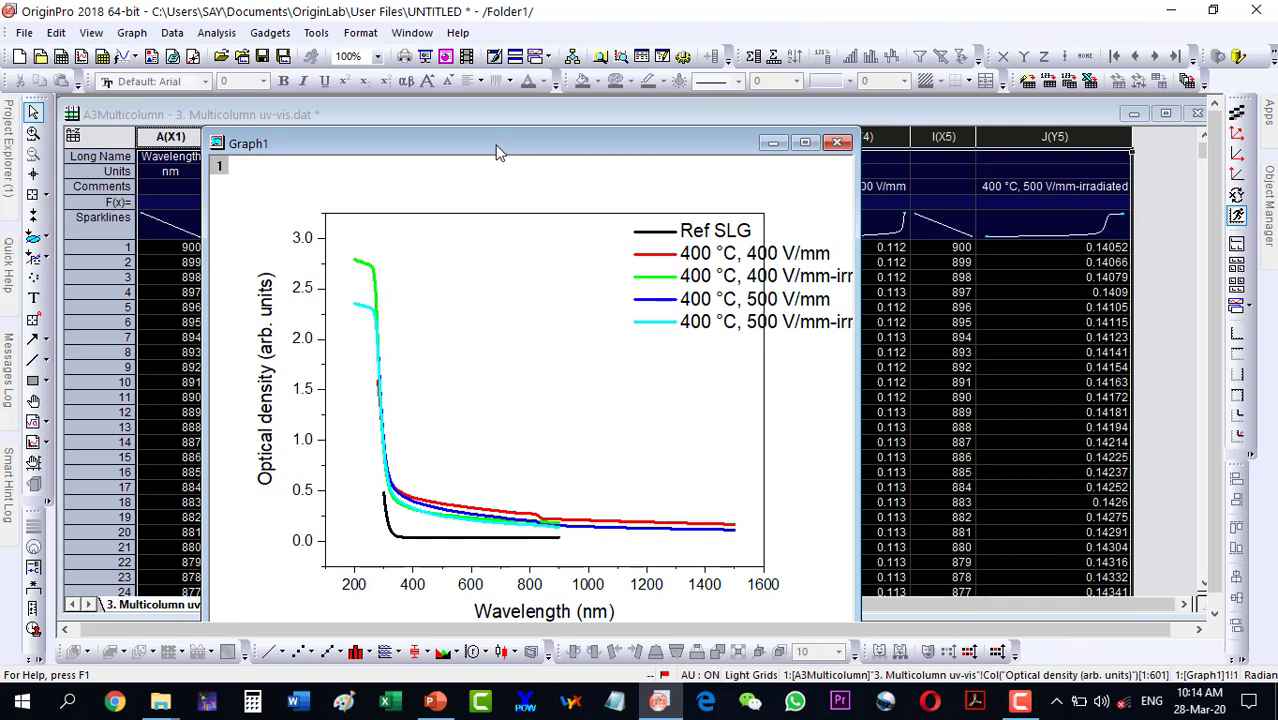
click(500, 116)
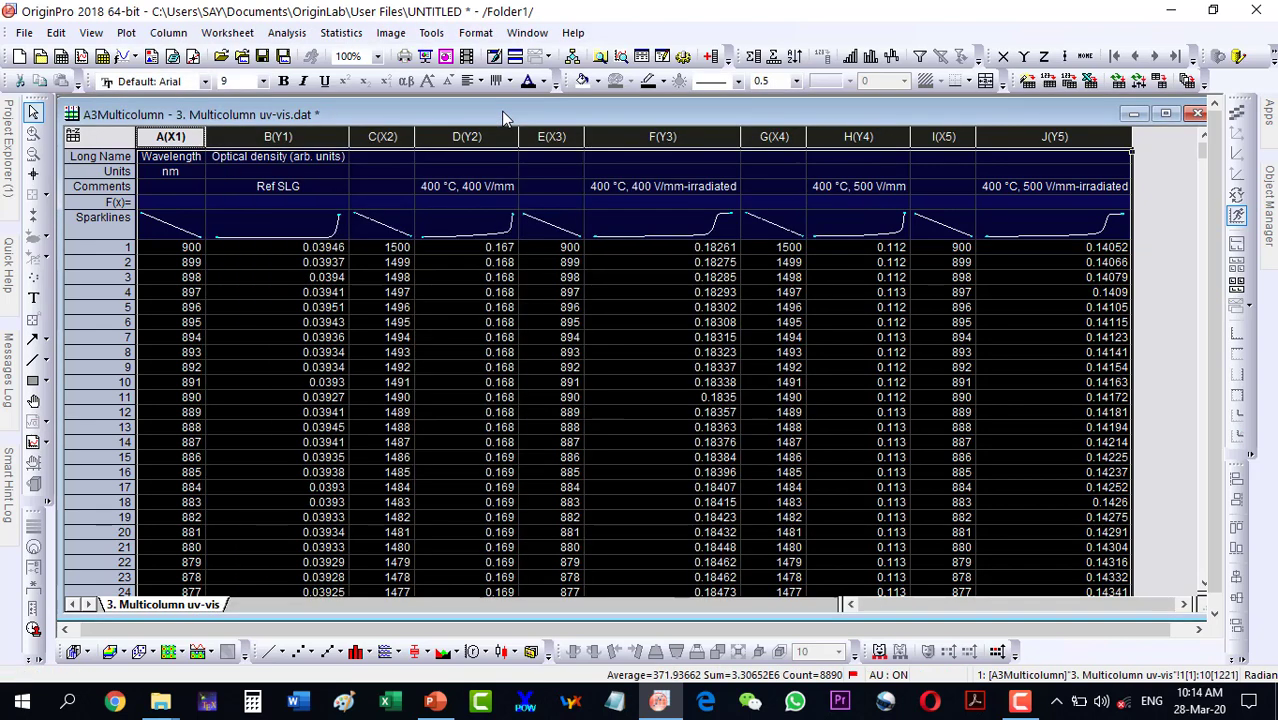
click(268, 653)
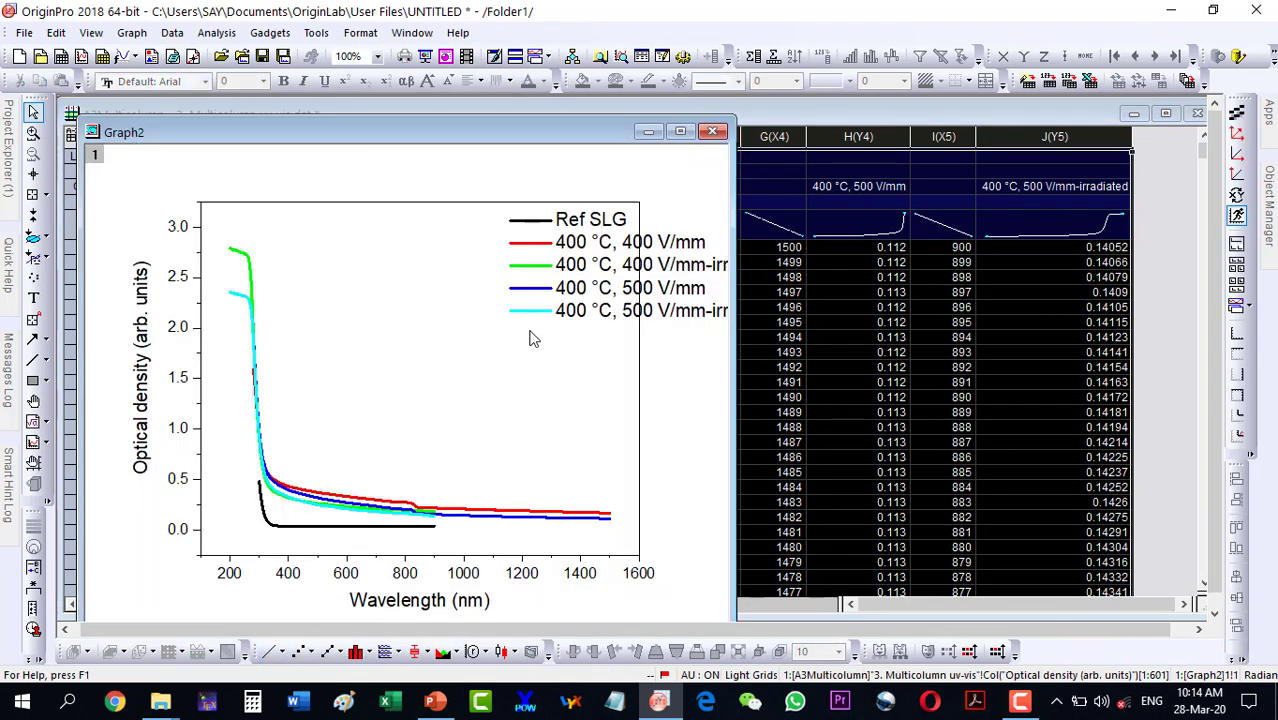
click(680, 133)
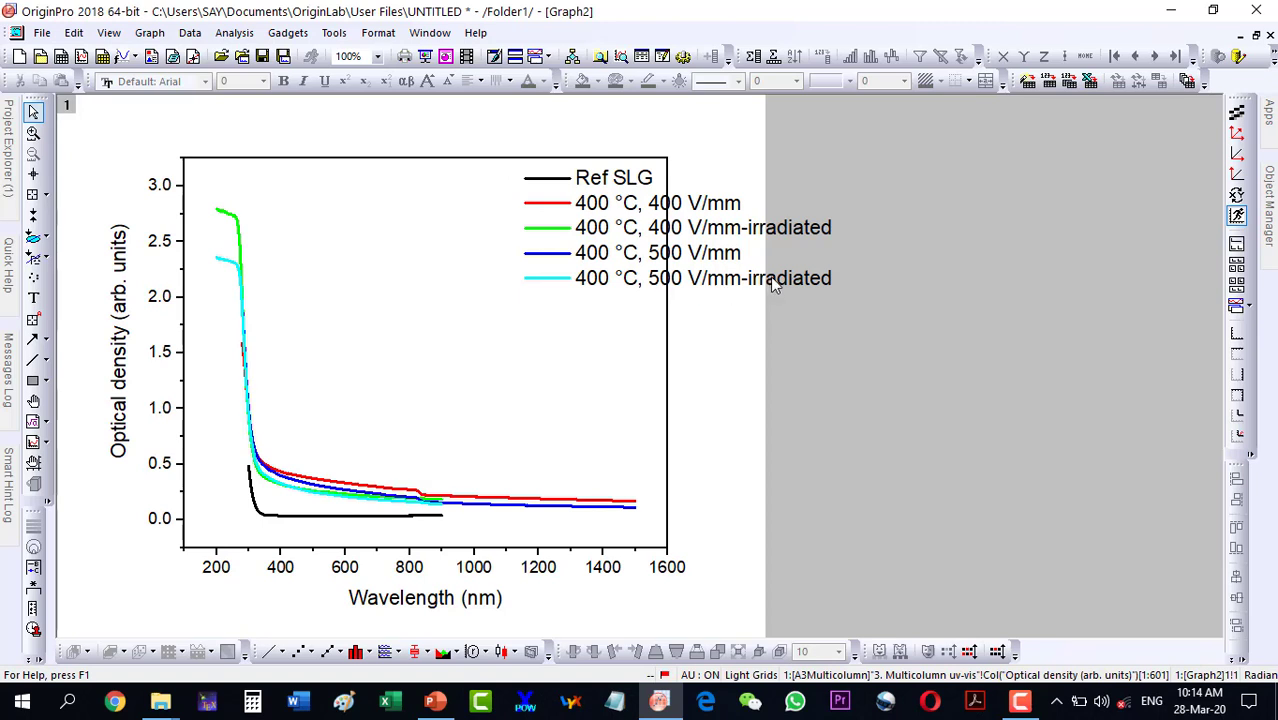
drag(766, 283, 601, 280)
click(711, 283)
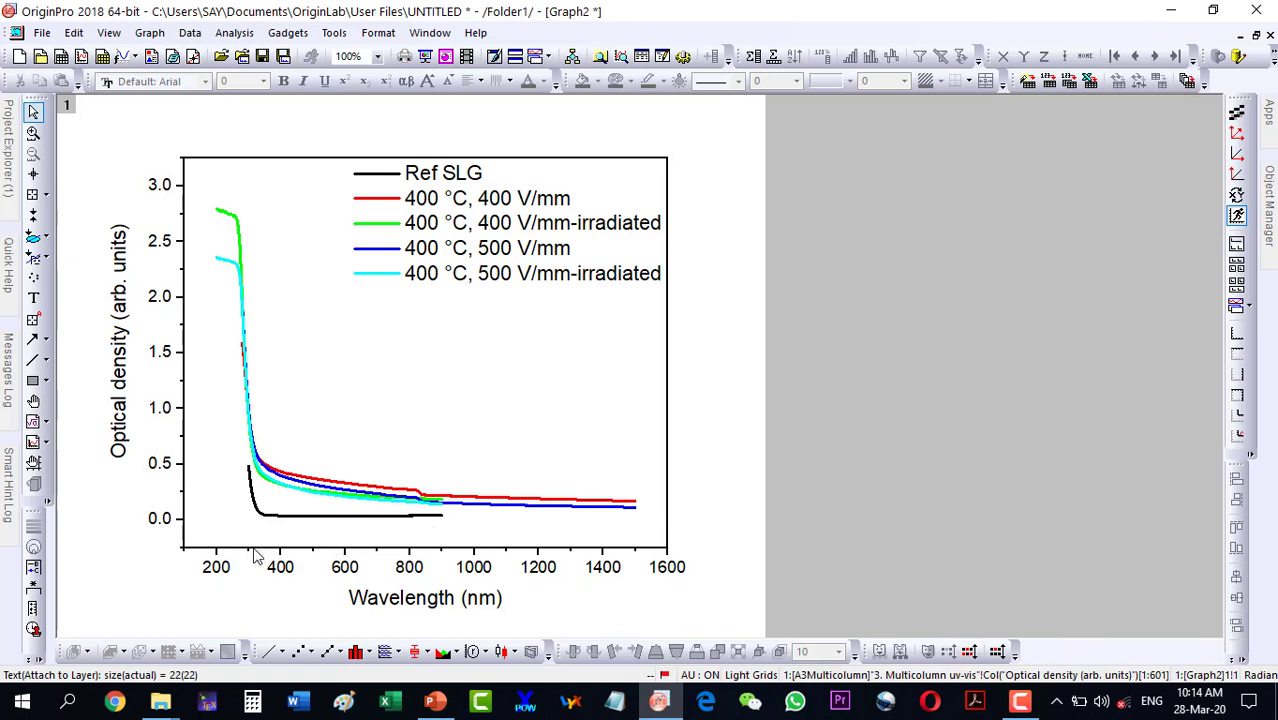
Step: Set the X axis scale of the five-curve graph to run from 300 to 800 and apply it
double_click(343, 577)
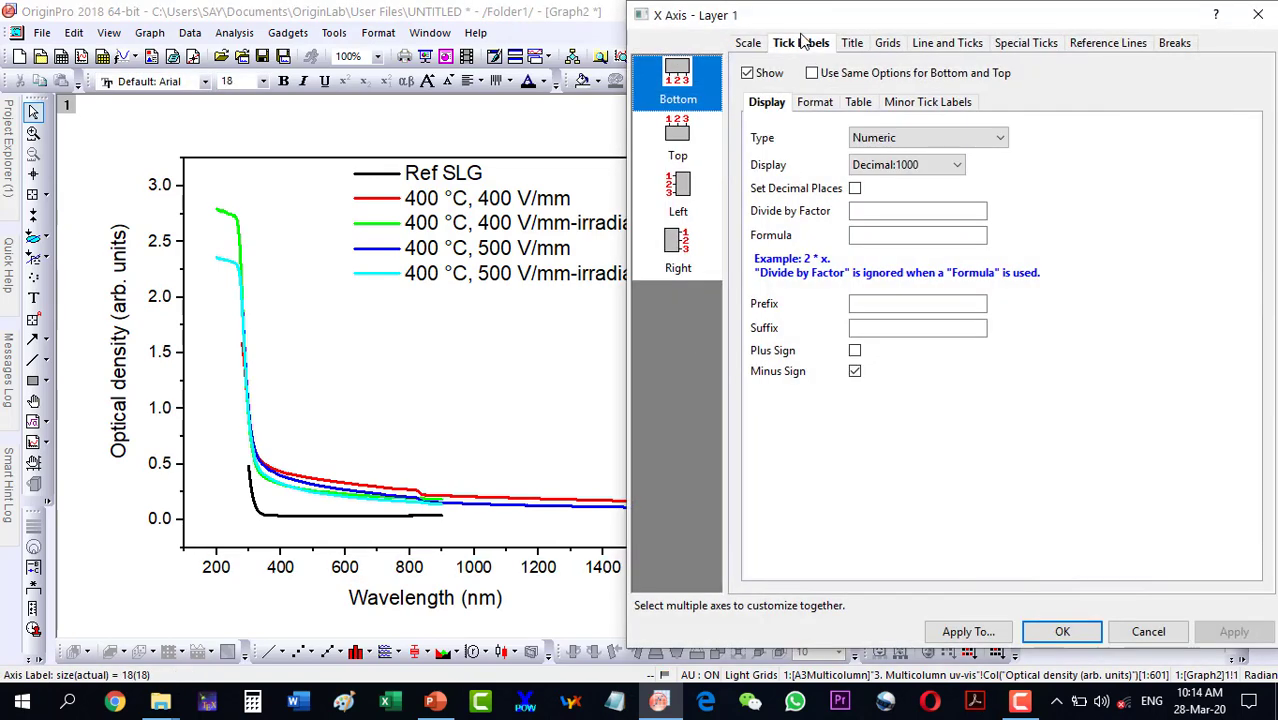
mouse_move(733, 23)
mouse_down()
mouse_move(800, 30)
mouse_move(781, 22)
mouse_up()
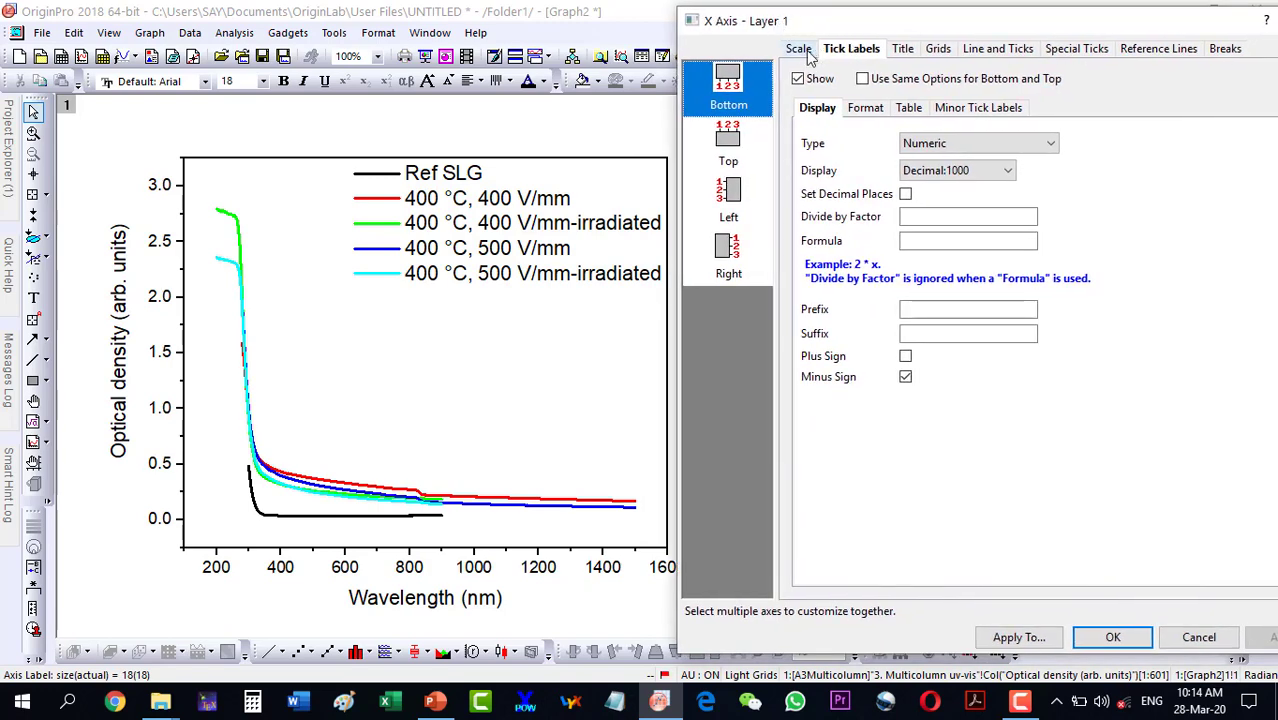
click(799, 50)
click(916, 83)
click(916, 83)
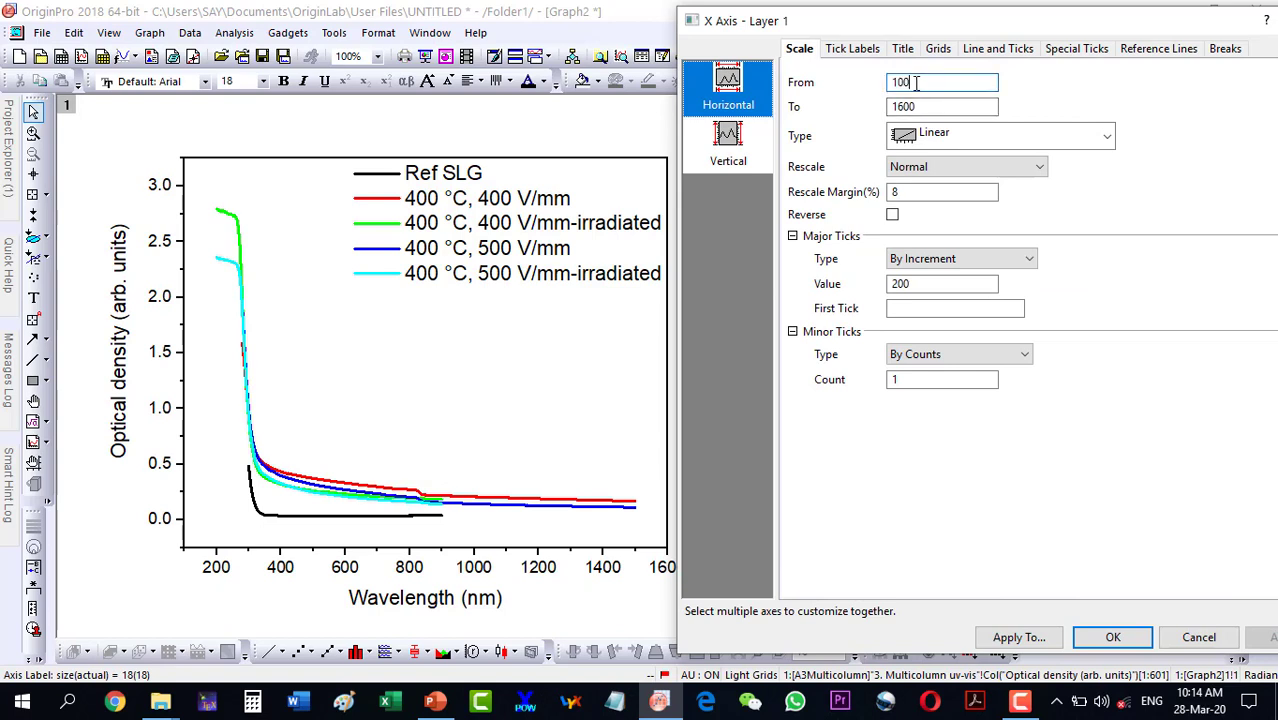
drag(903, 83, 860, 80)
text(300)
drag(925, 107, 857, 104)
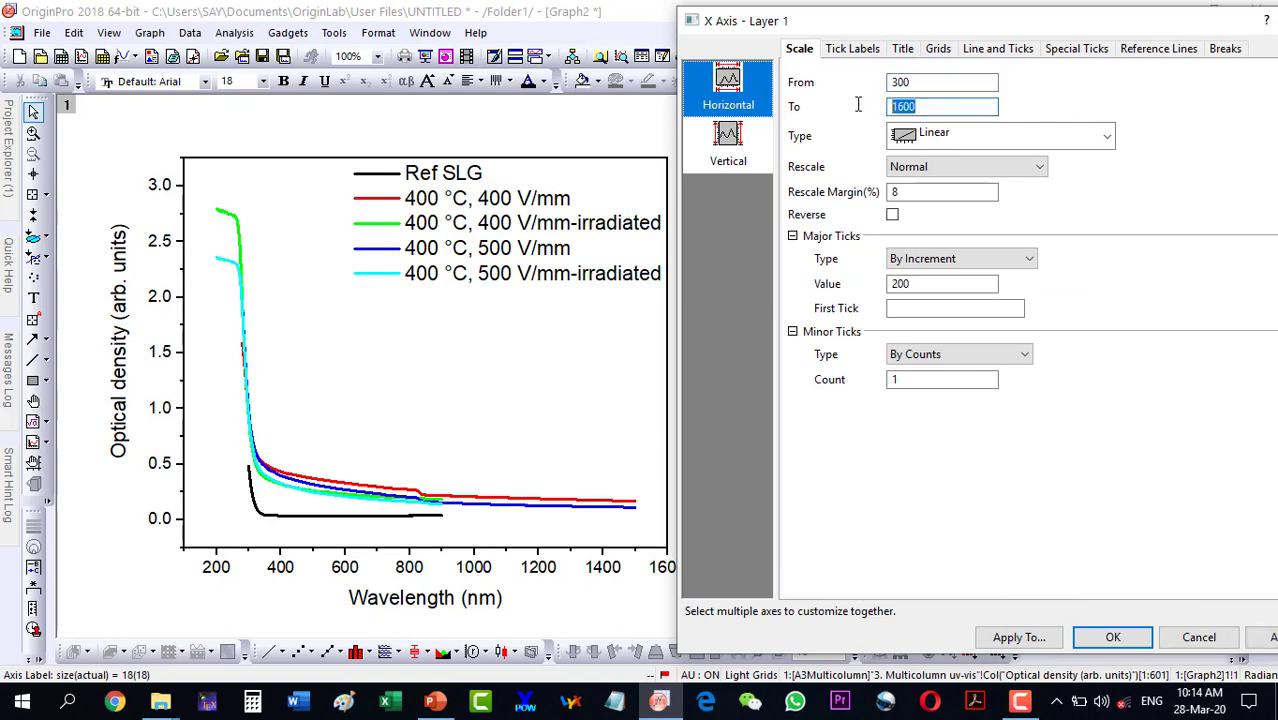
text(80)
key(Return)
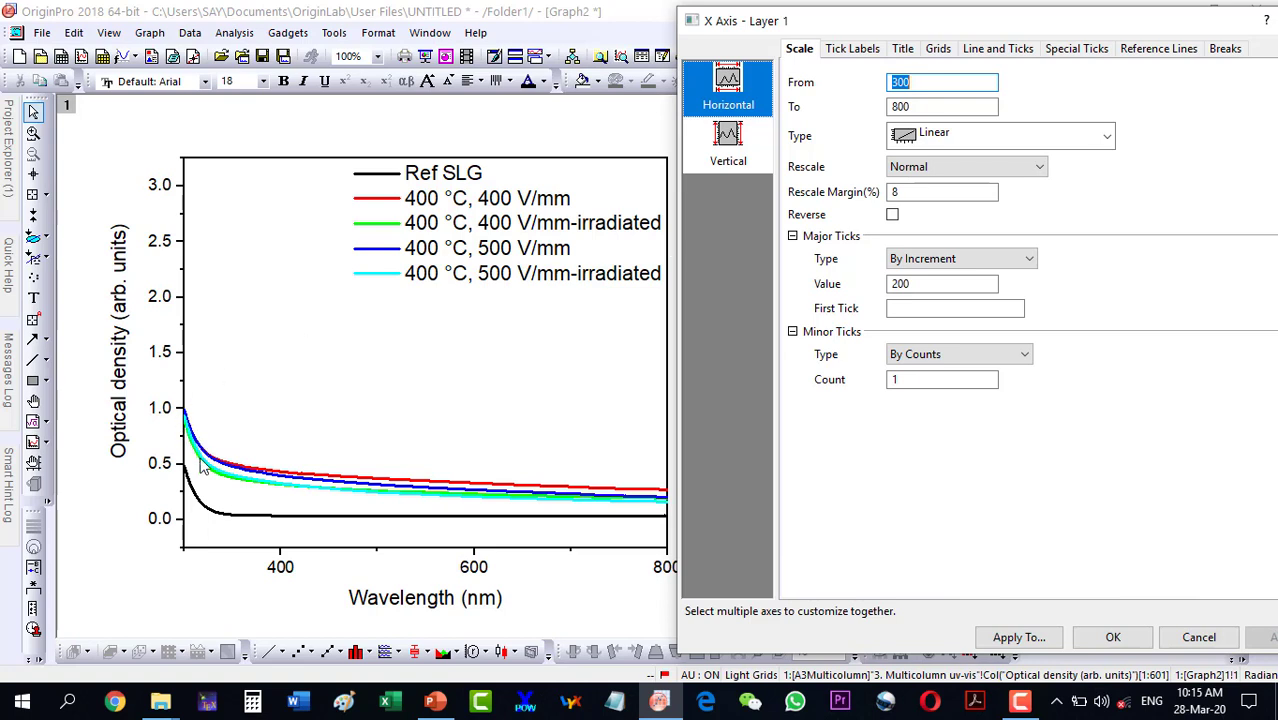
Step: Set the X axis start value to 250, apply it and close the axis settings
text(250)
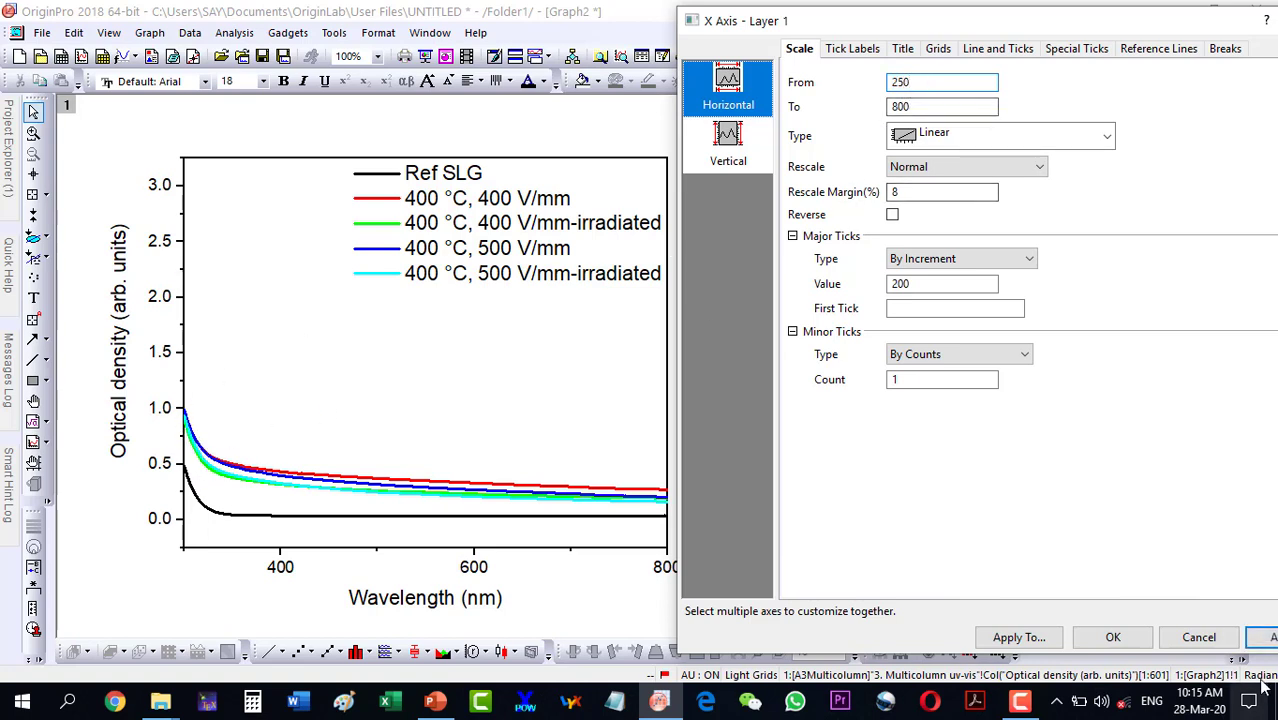
click(1266, 640)
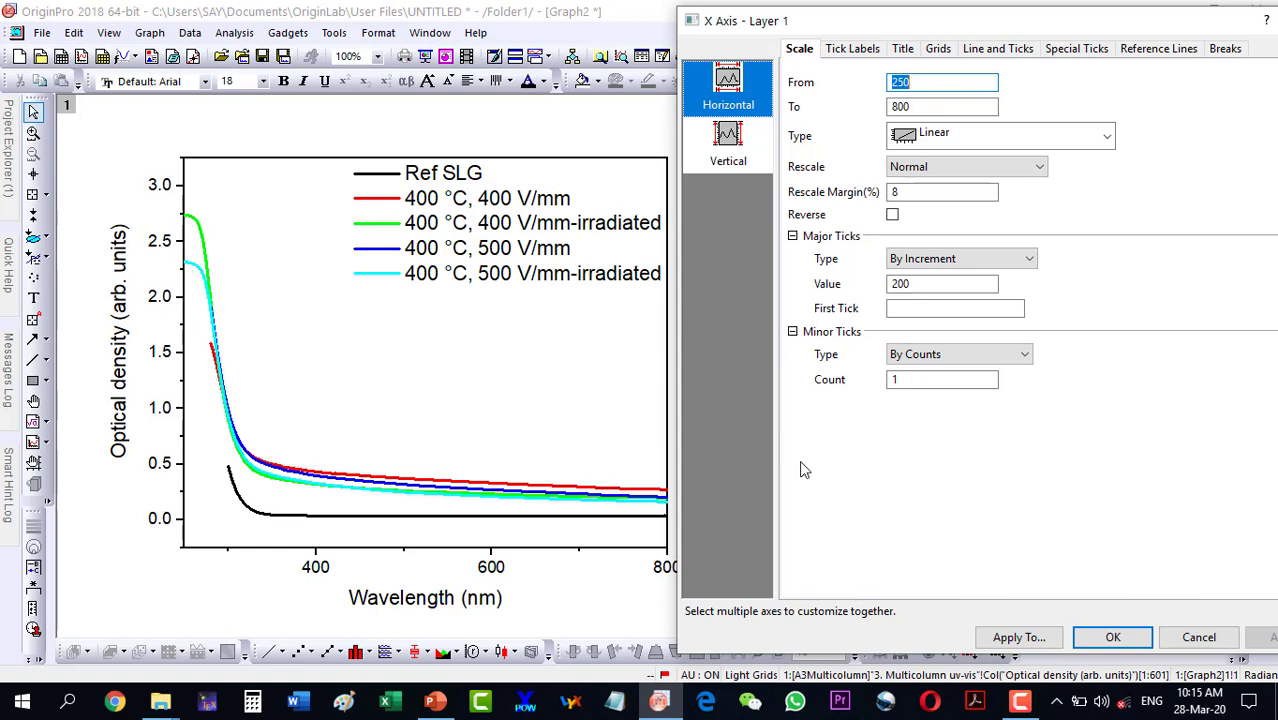
click(1110, 638)
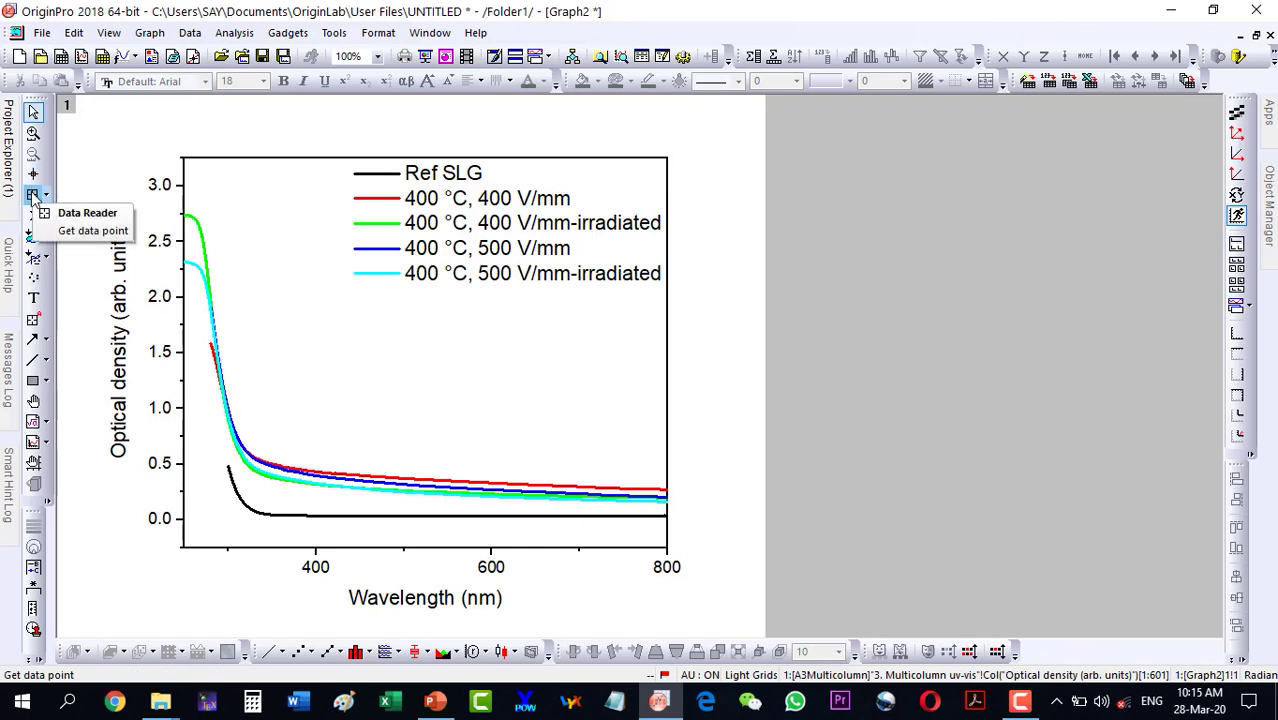
Step: Read data points with the Data Reader along the steep short-wavelength part of the curves and where the Ref SLG curve begins
click(33, 196)
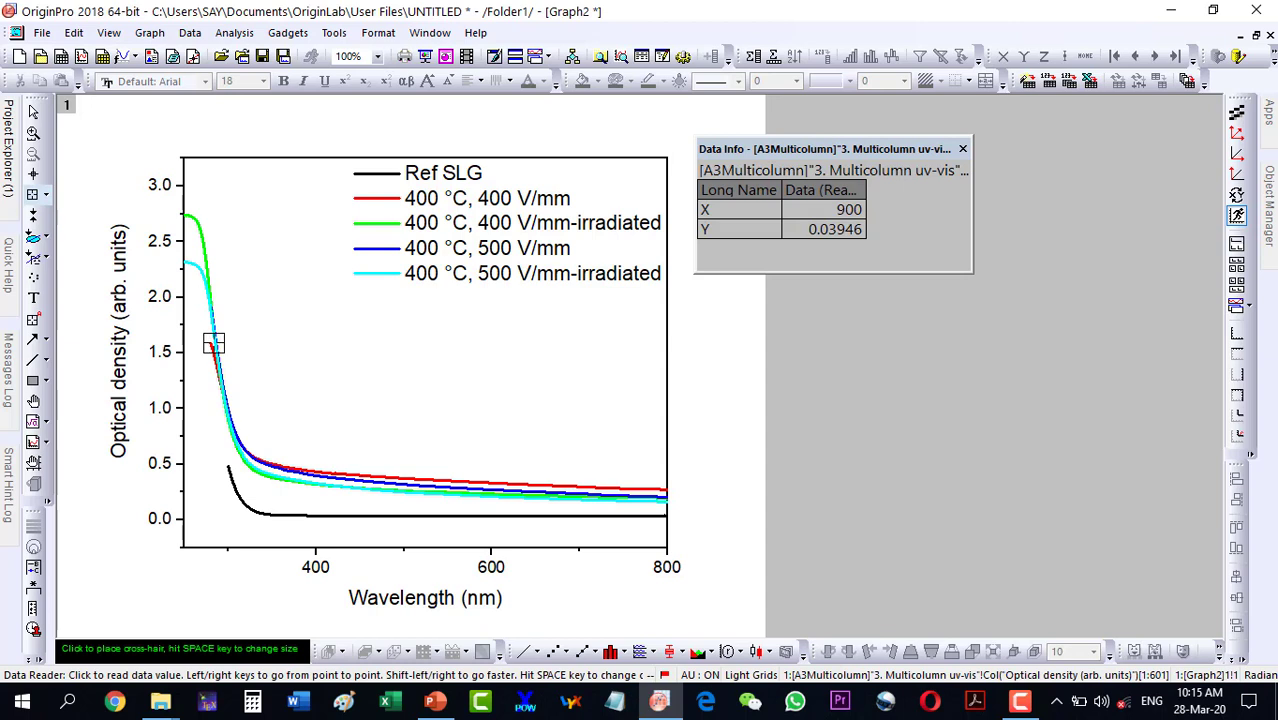
click(212, 343)
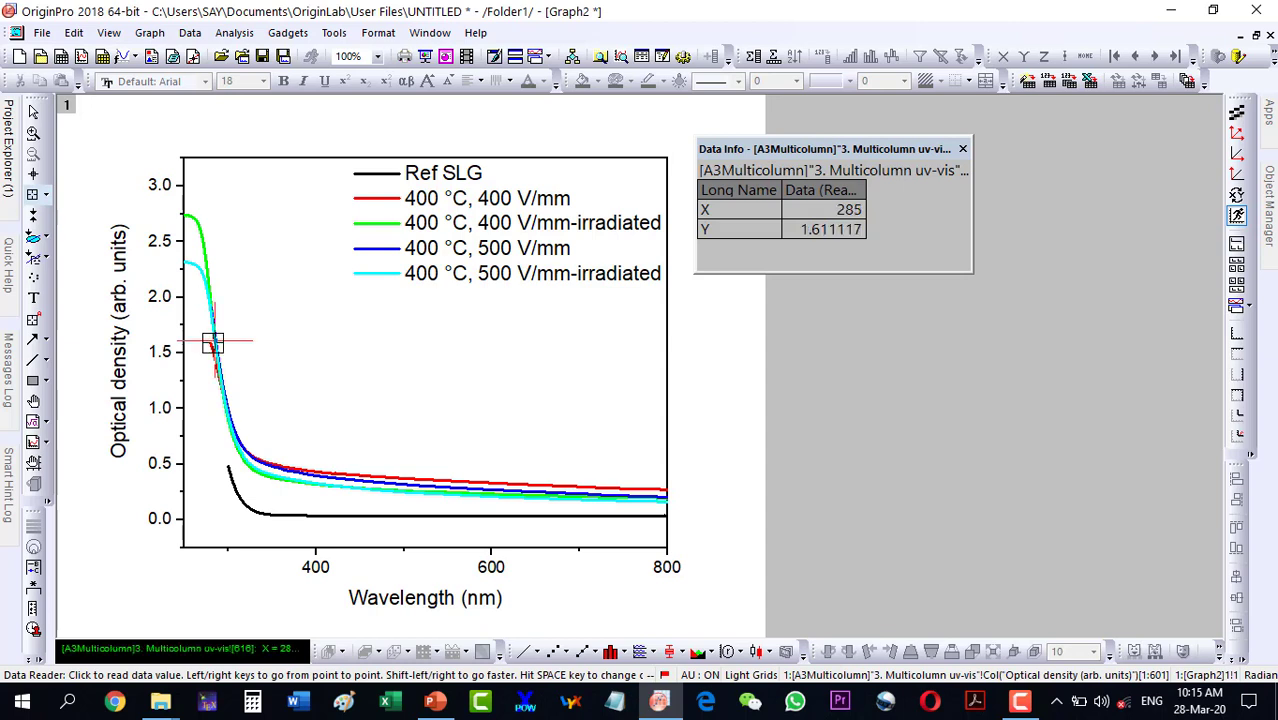
click(206, 346)
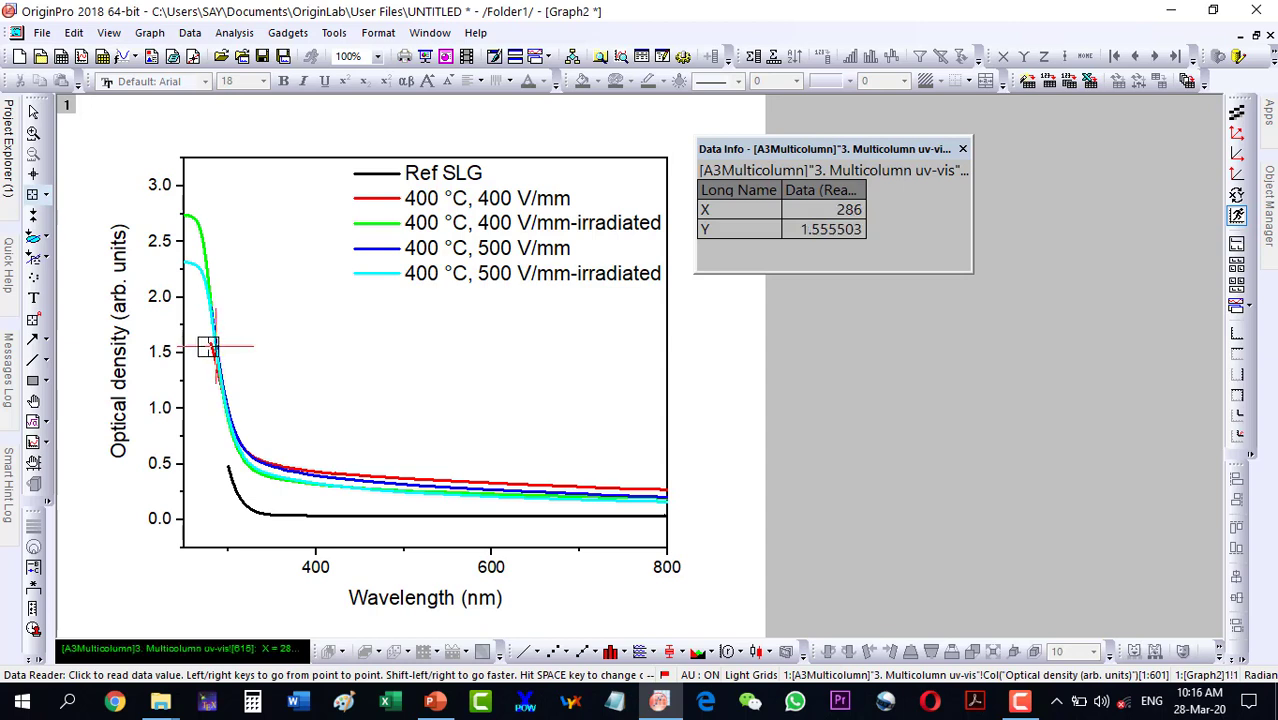
click(213, 357)
click(195, 219)
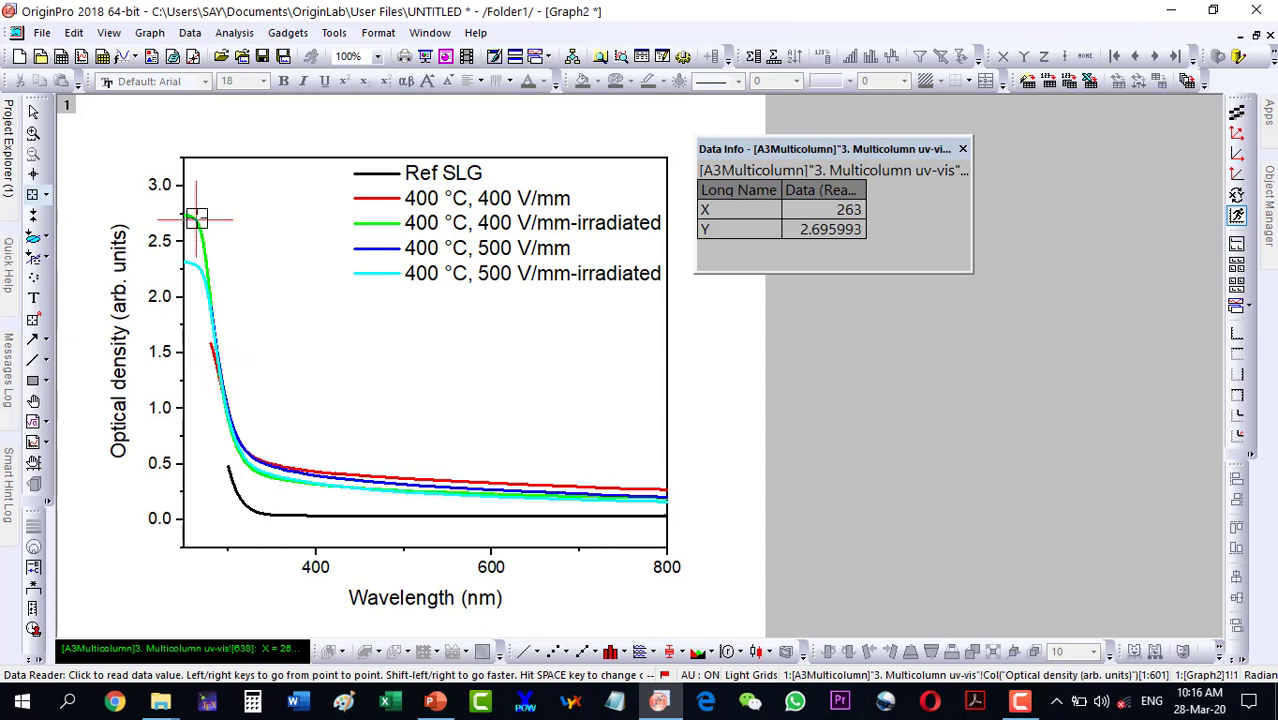
click(228, 469)
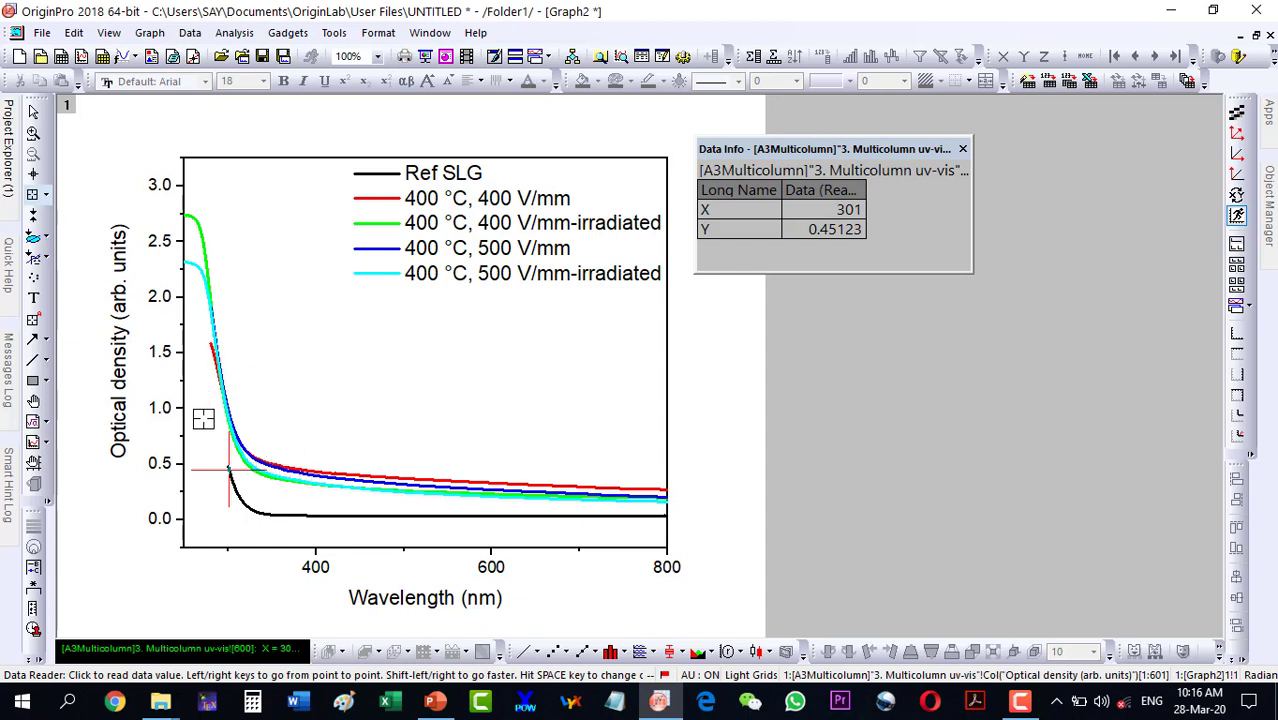
click(208, 347)
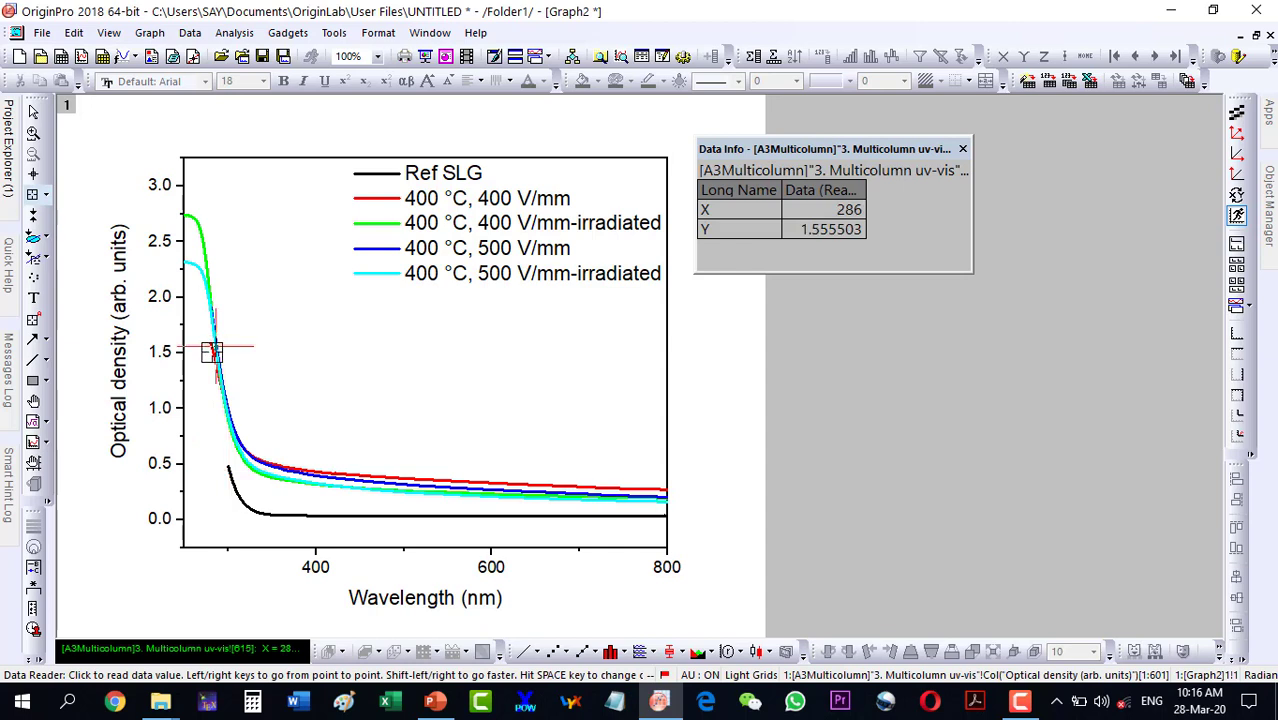
click(208, 356)
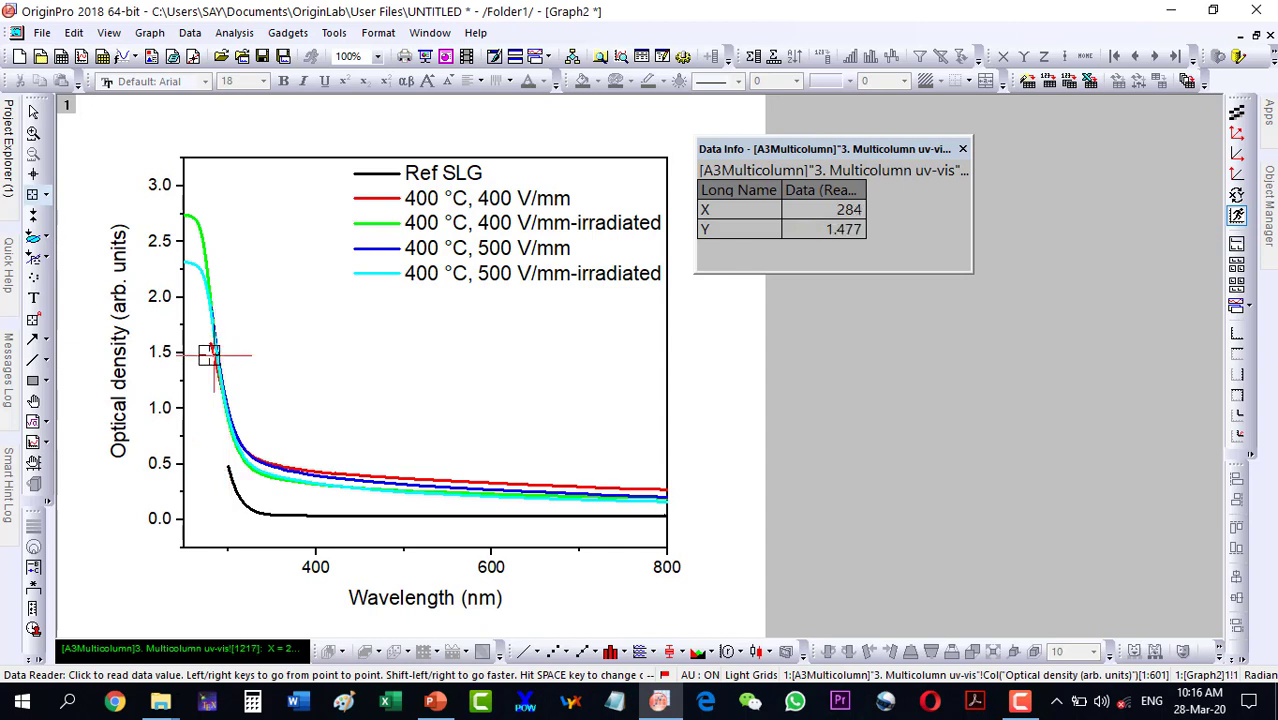
click(212, 372)
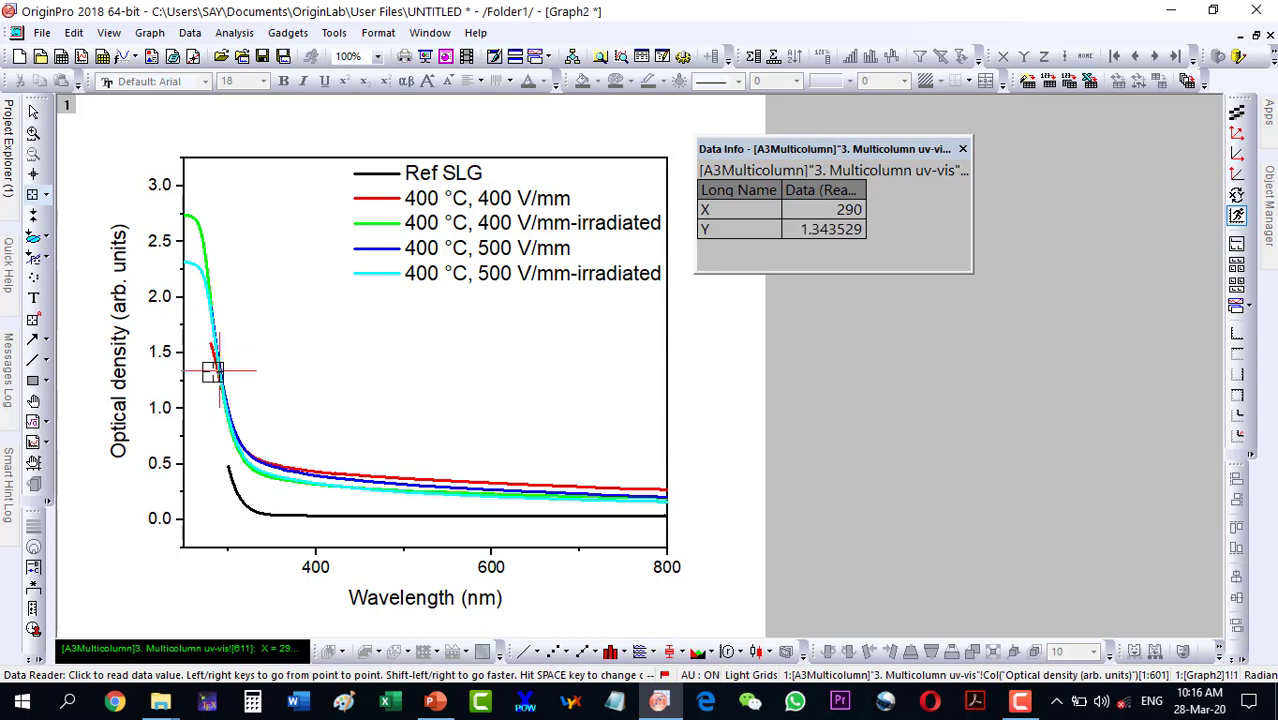
click(199, 350)
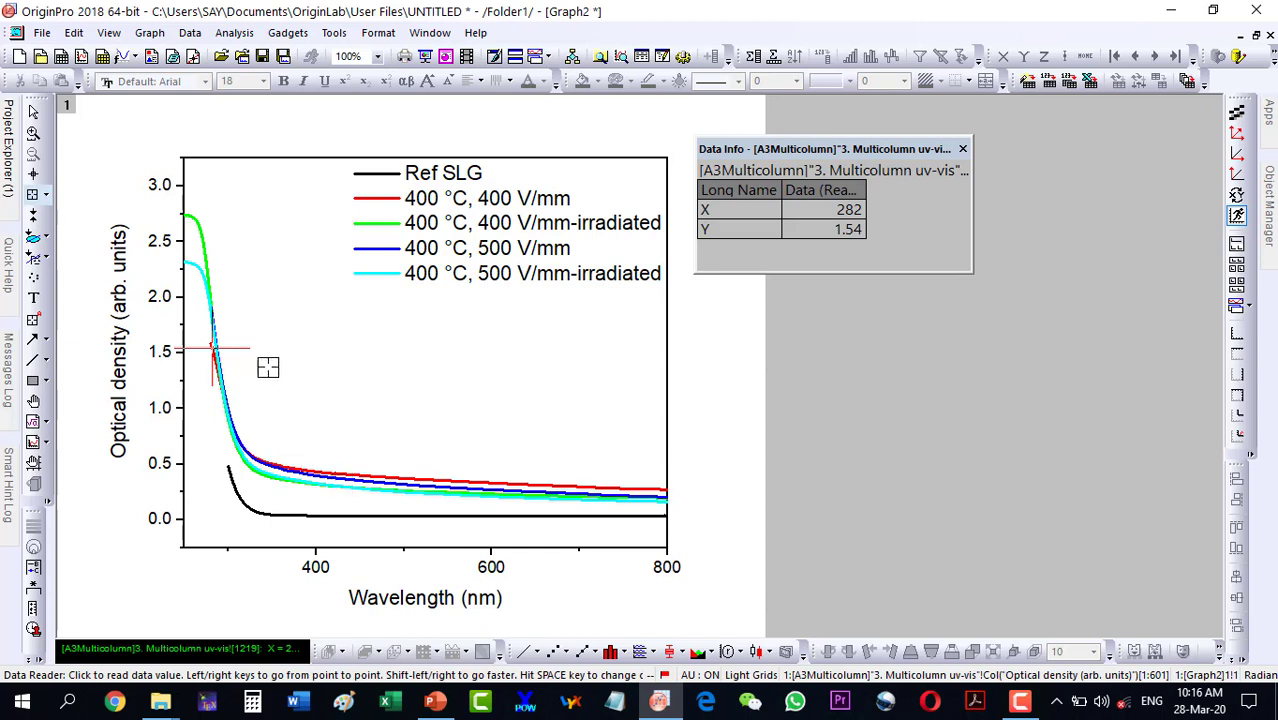
click(962, 150)
click(33, 112)
Step: Restore the graph window over the worksheet and set its X axis start value to 280
click(1256, 35)
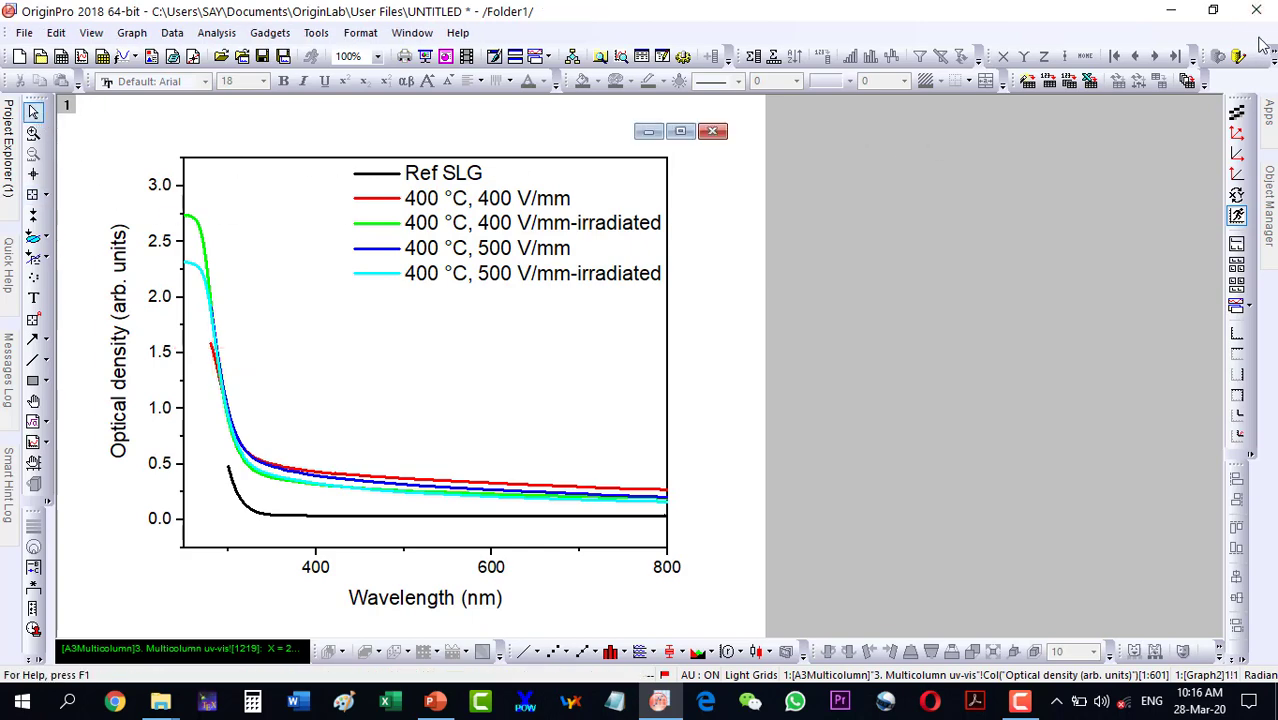
drag(548, 133, 536, 120)
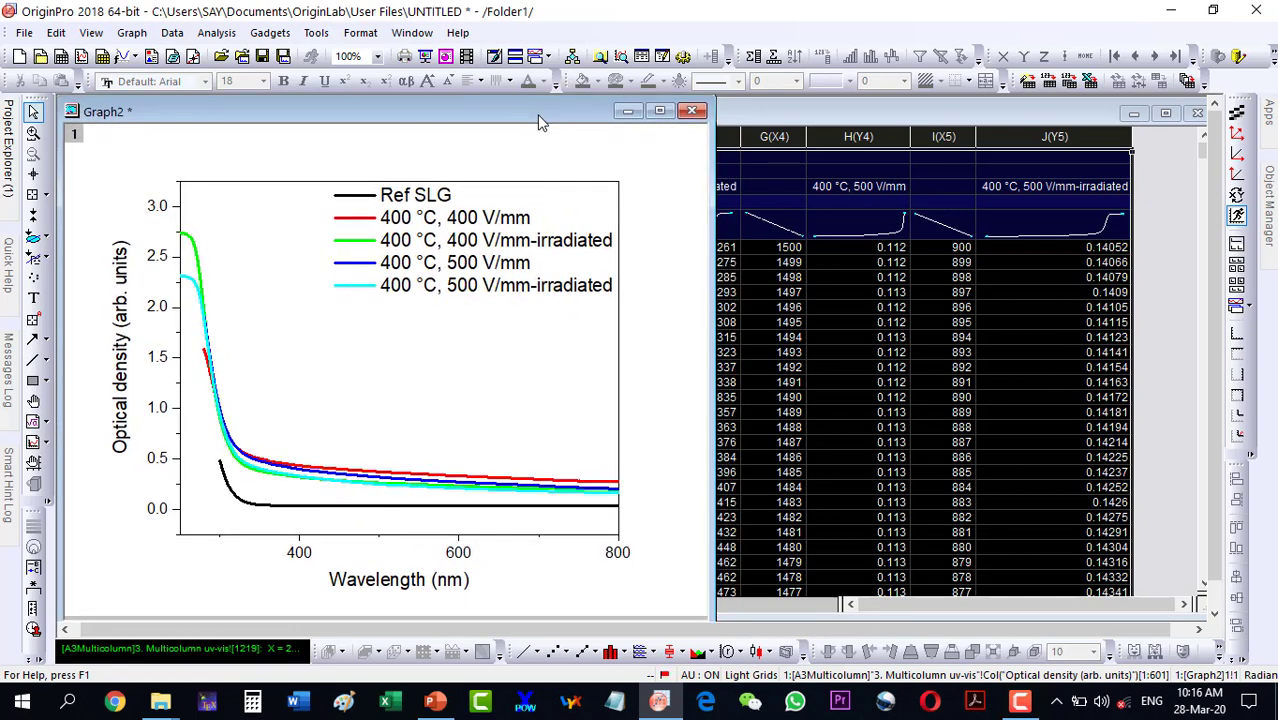
click(300, 556)
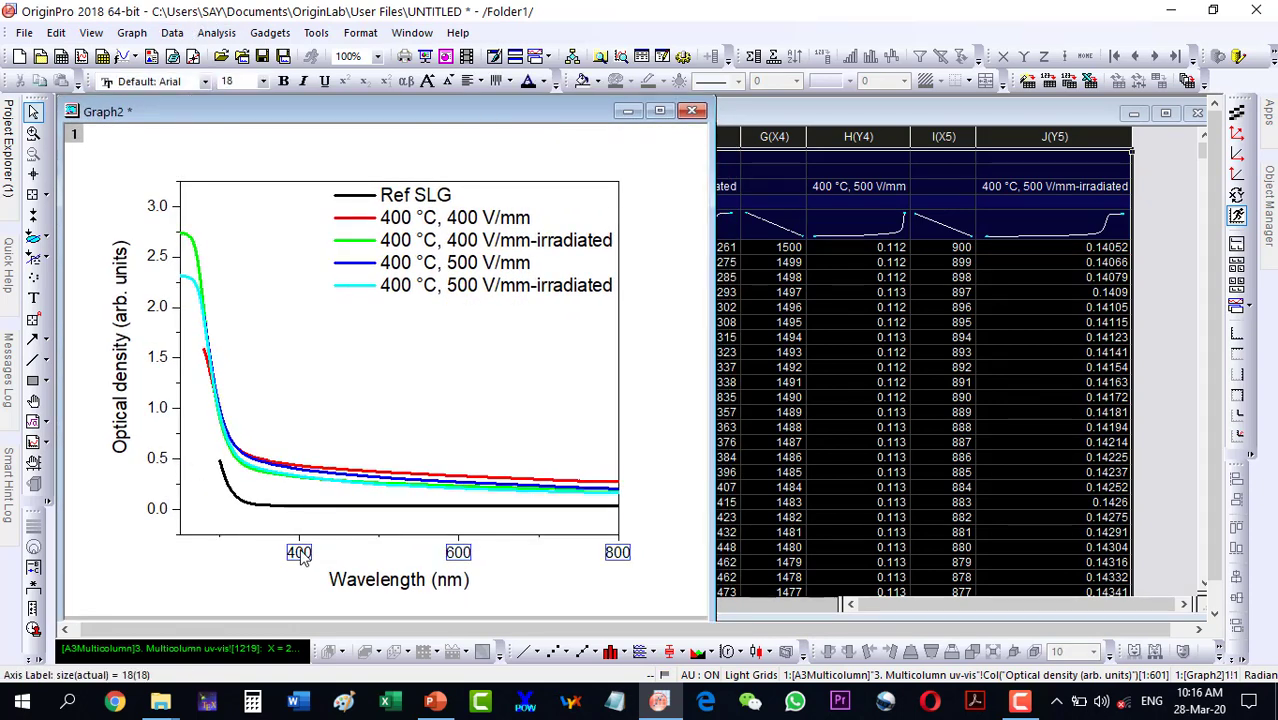
click(817, 341)
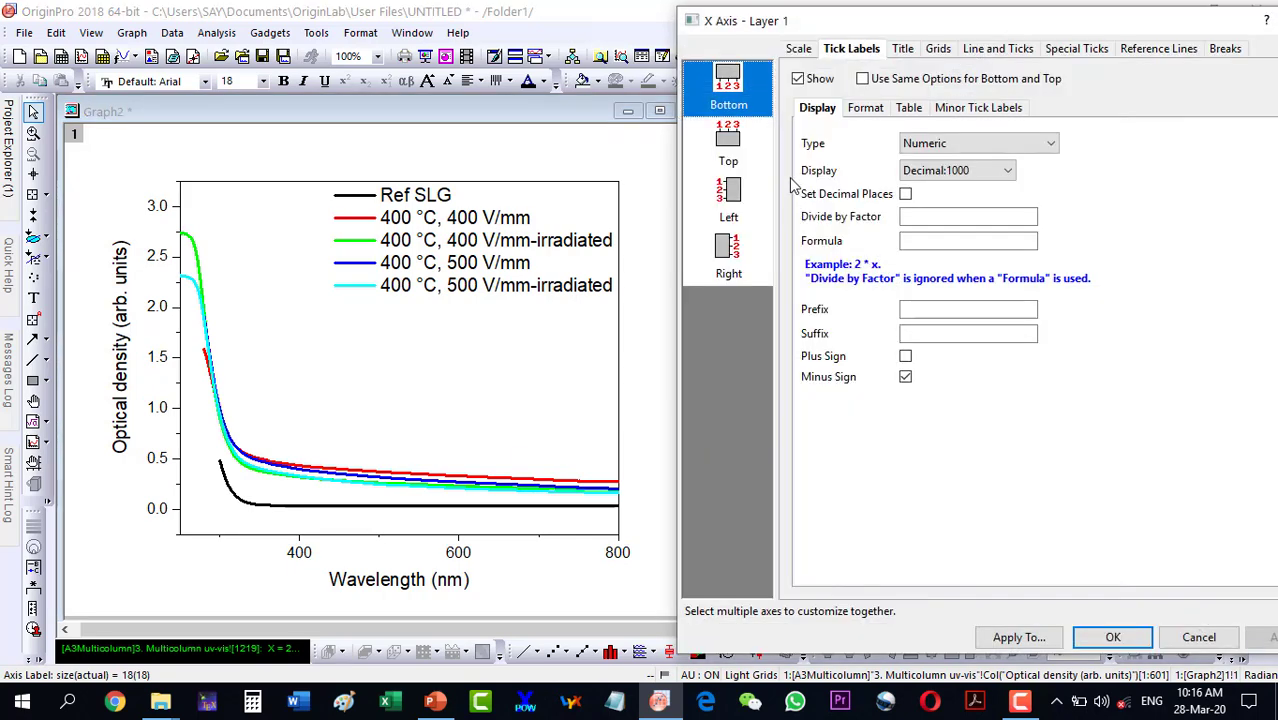
mouse_move(752, 22)
mouse_down()
mouse_move(800, 40)
mouse_move(737, 42)
mouse_up()
click(766, 66)
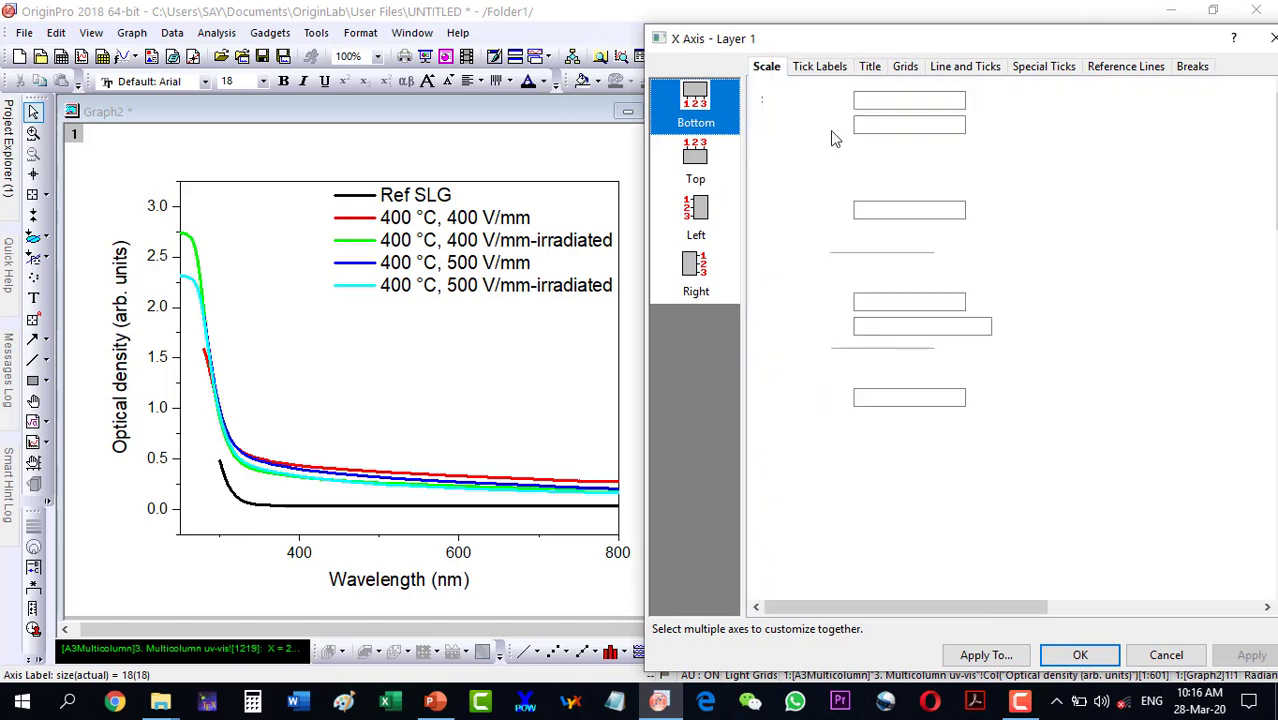
double_click(890, 101)
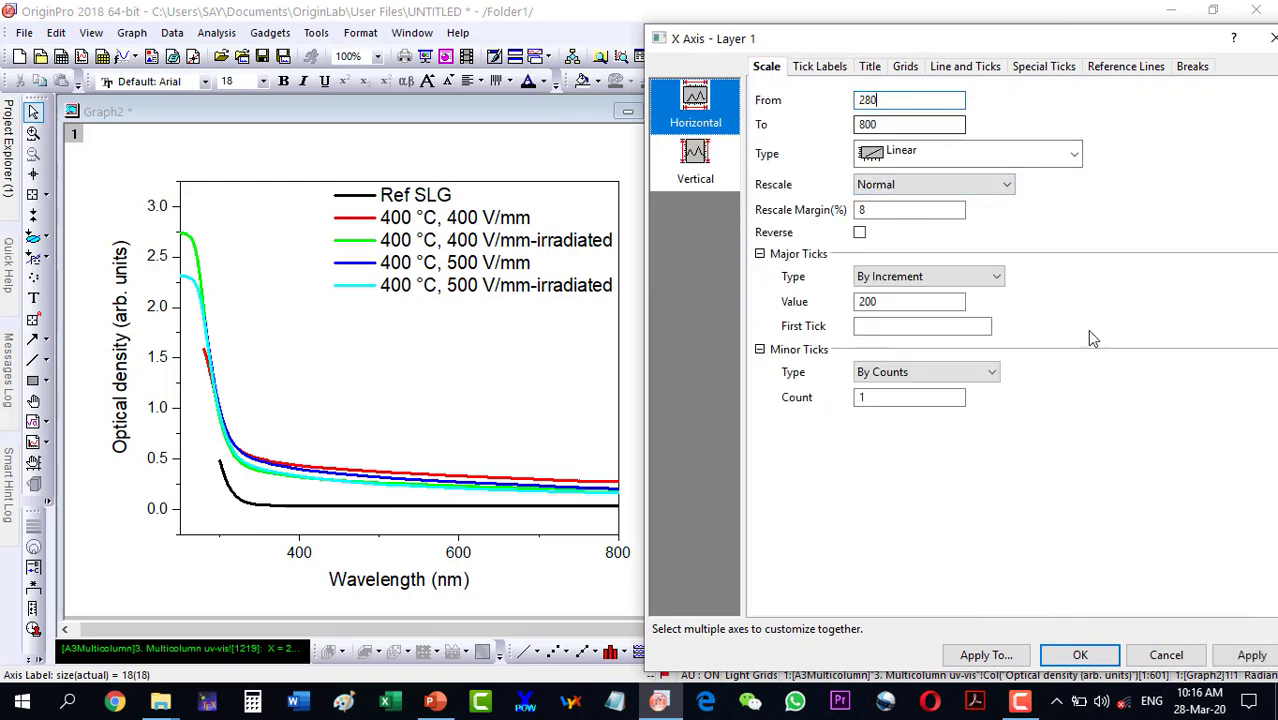
click(1235, 658)
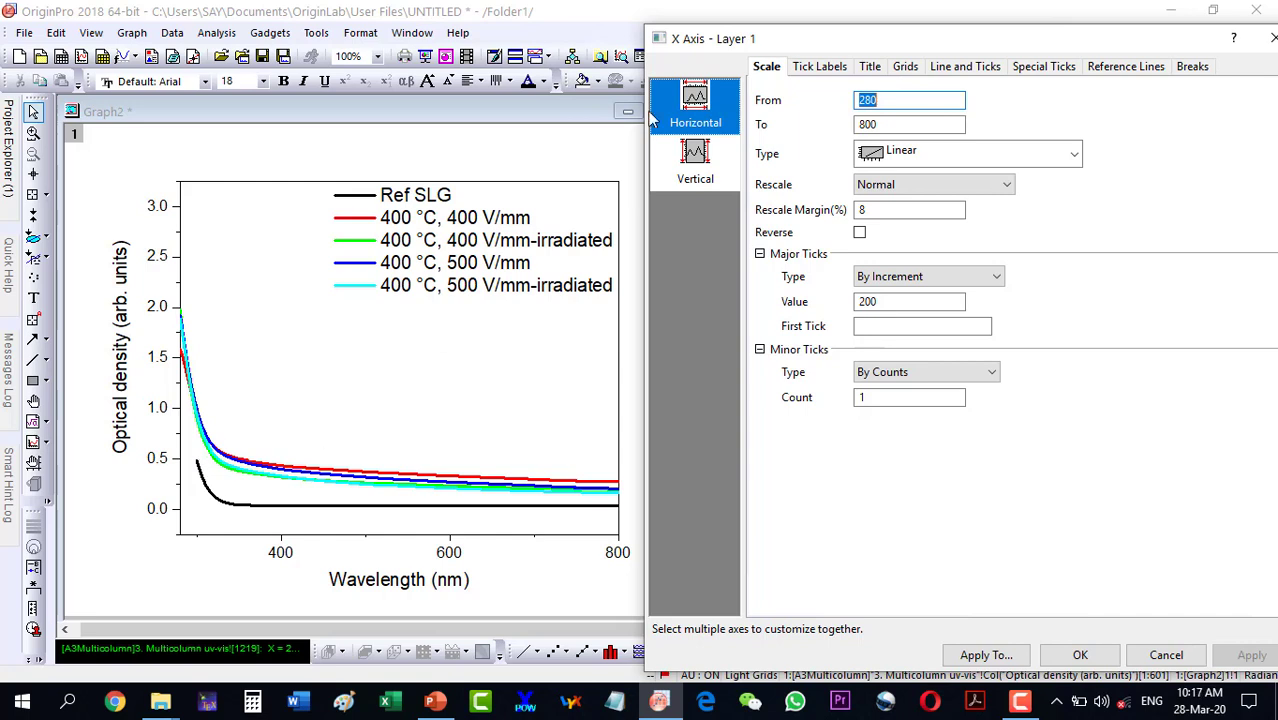
Step: Try an X axis start value of 290, and finally apply 295
text(290)
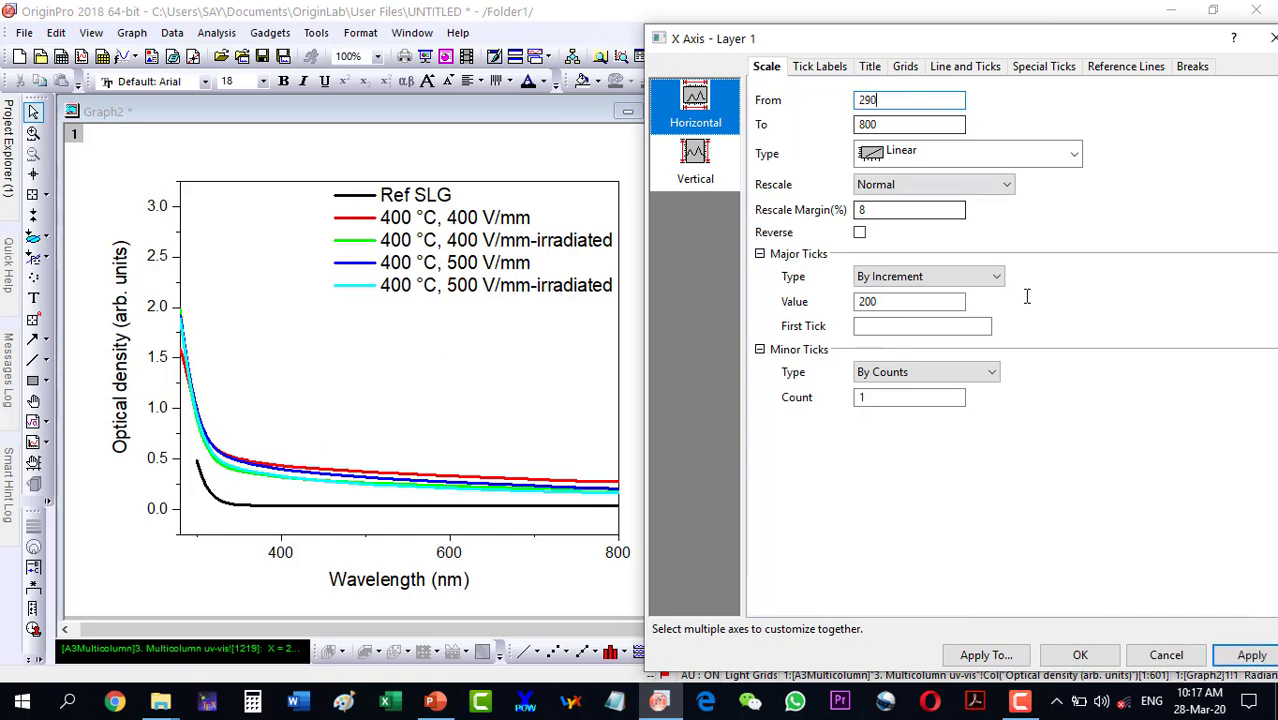
click(1243, 658)
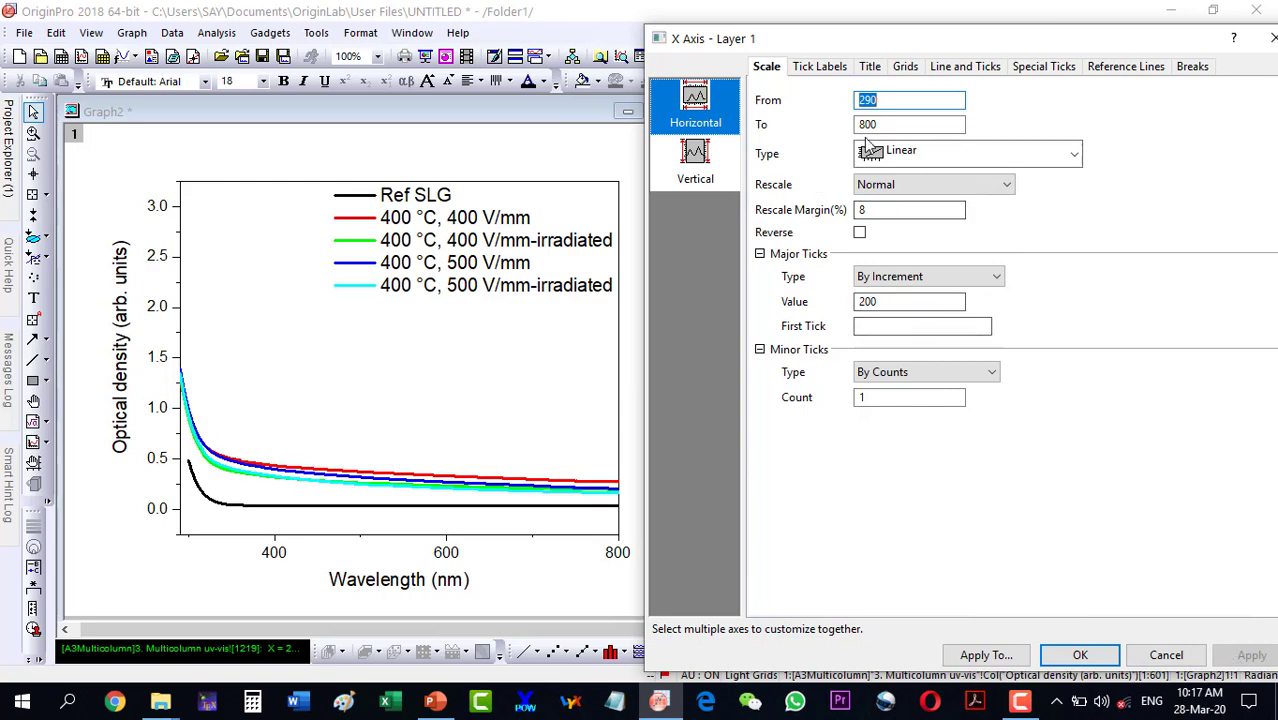
key(BackSpace)
text(5)
click(1250, 656)
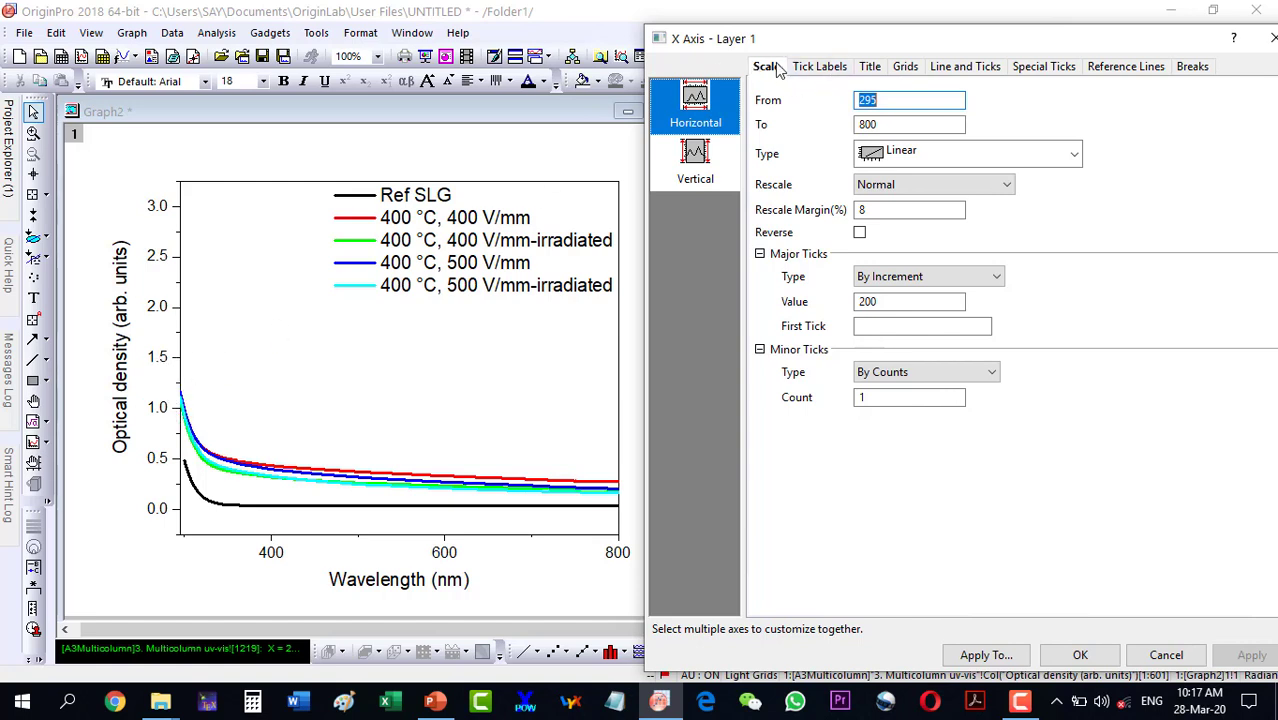
Step: Set the Y axis range from 0 to 1 and apply it to the graph
click(687, 175)
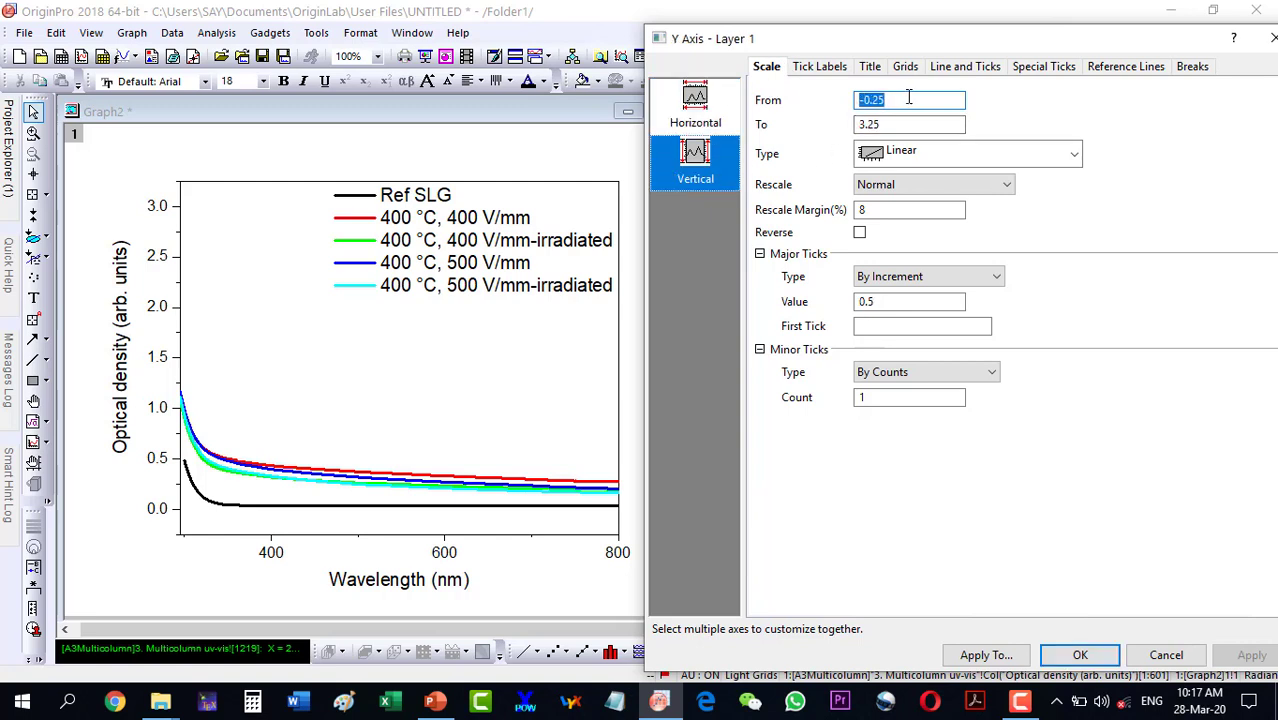
text(0)
key(Tab)
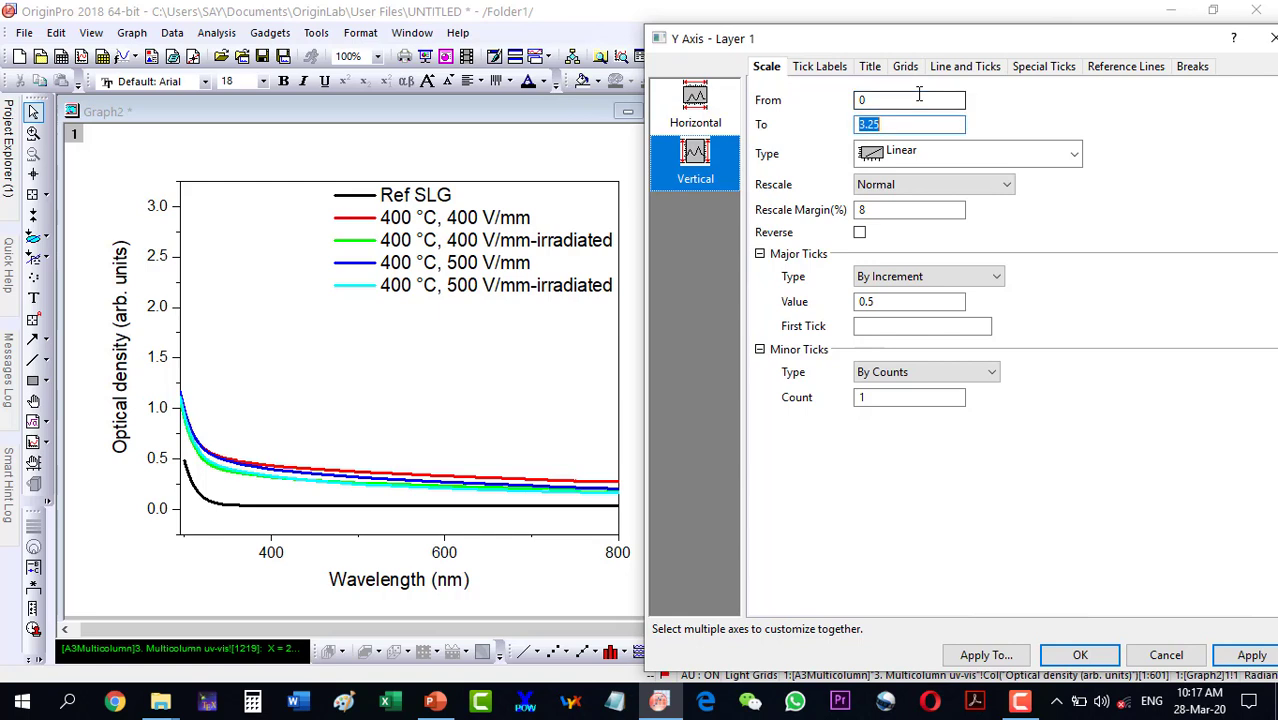
text(1)
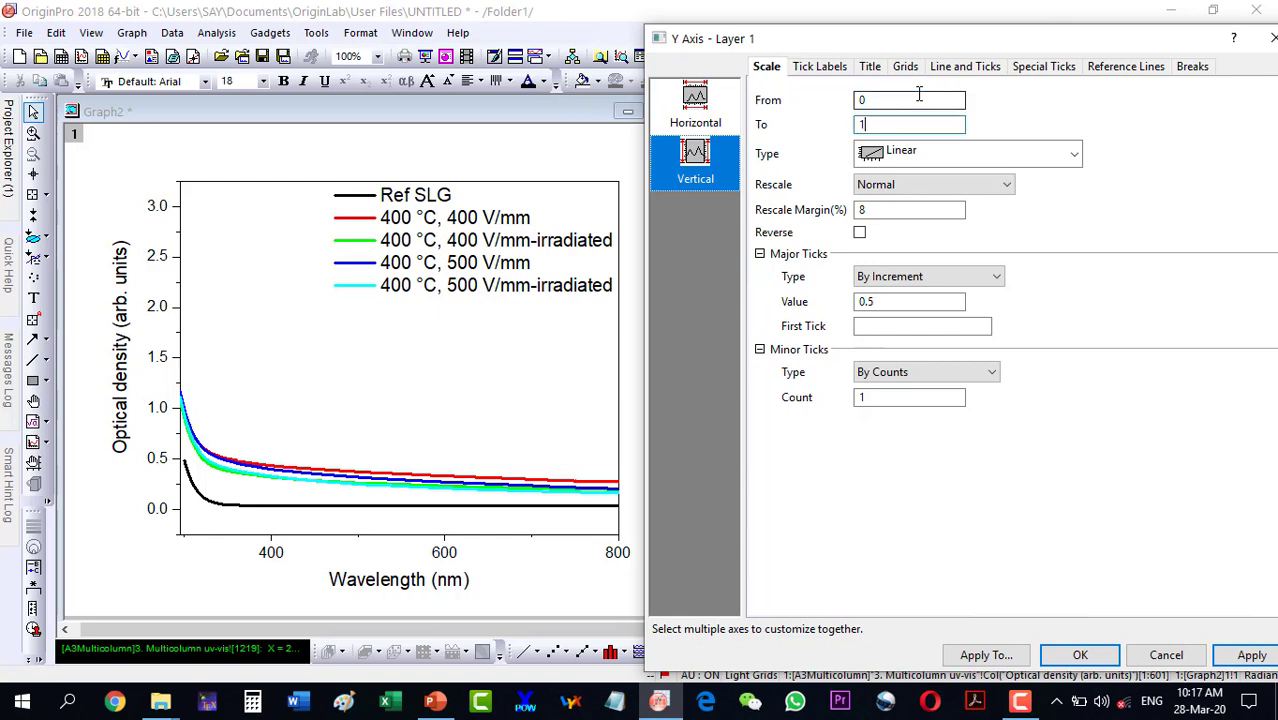
click(1252, 660)
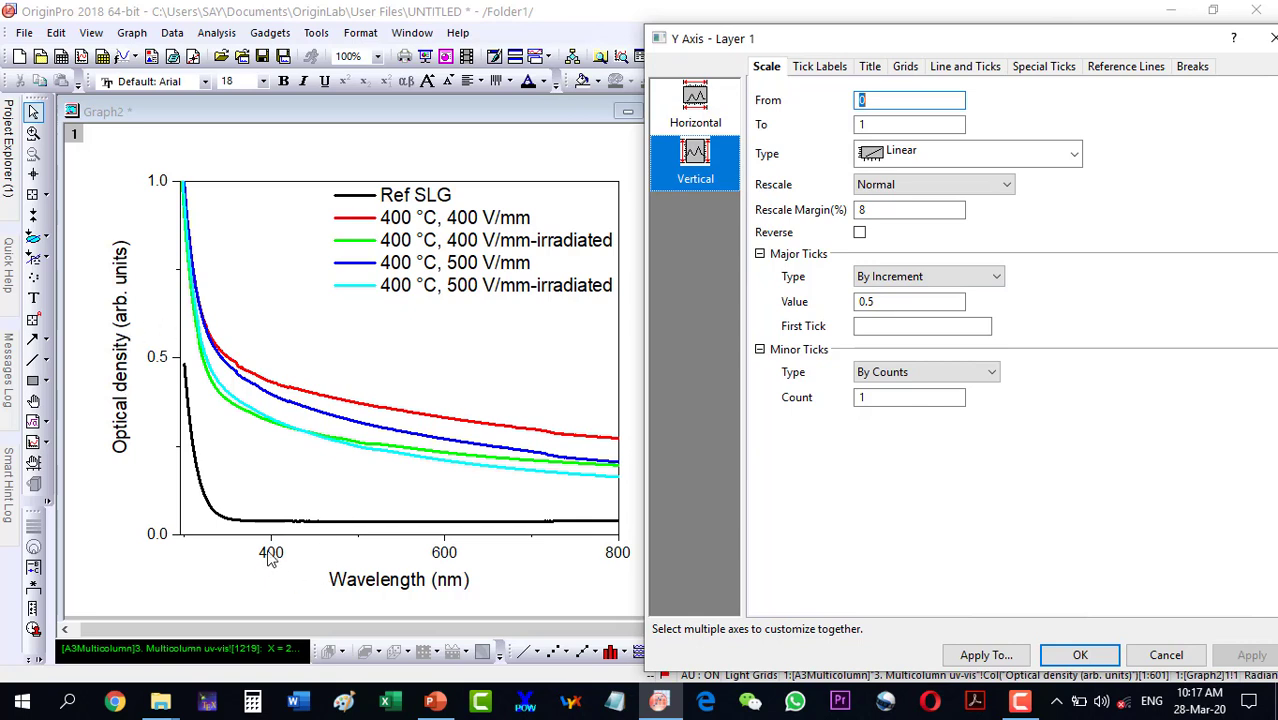
Step: Set the X axis major tick increment to 100 and apply it
click(703, 116)
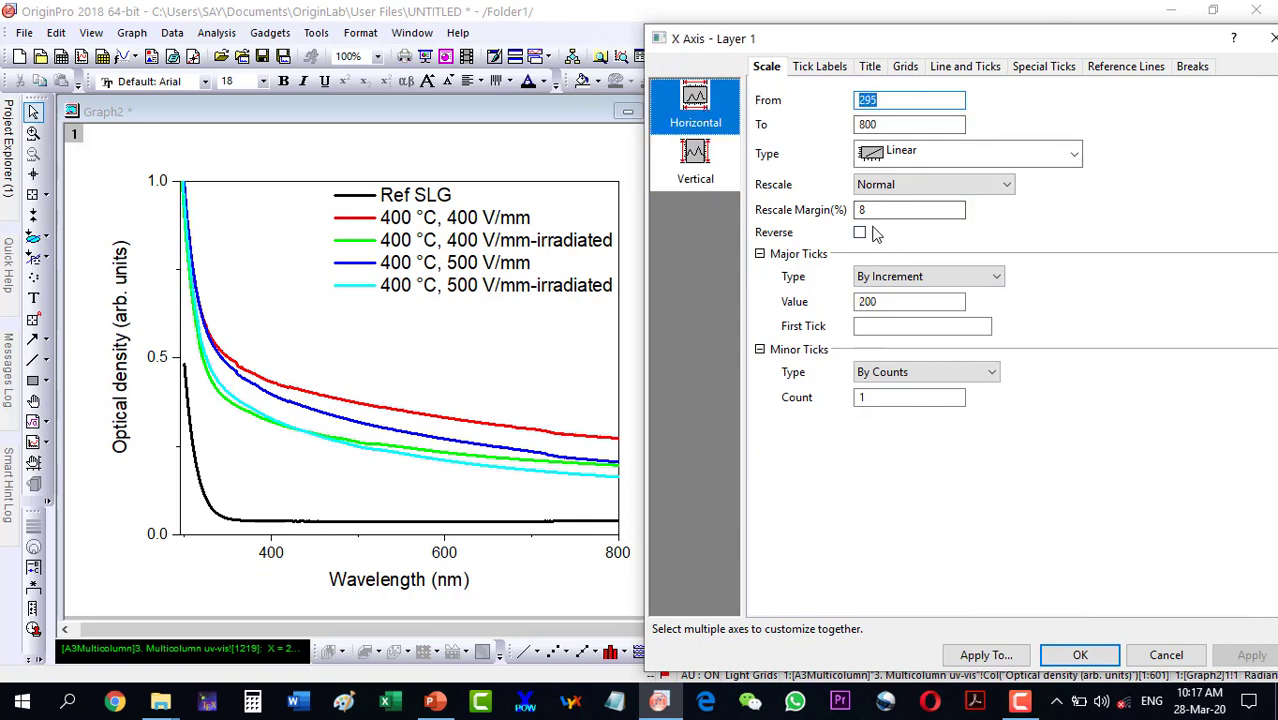
double_click(867, 302)
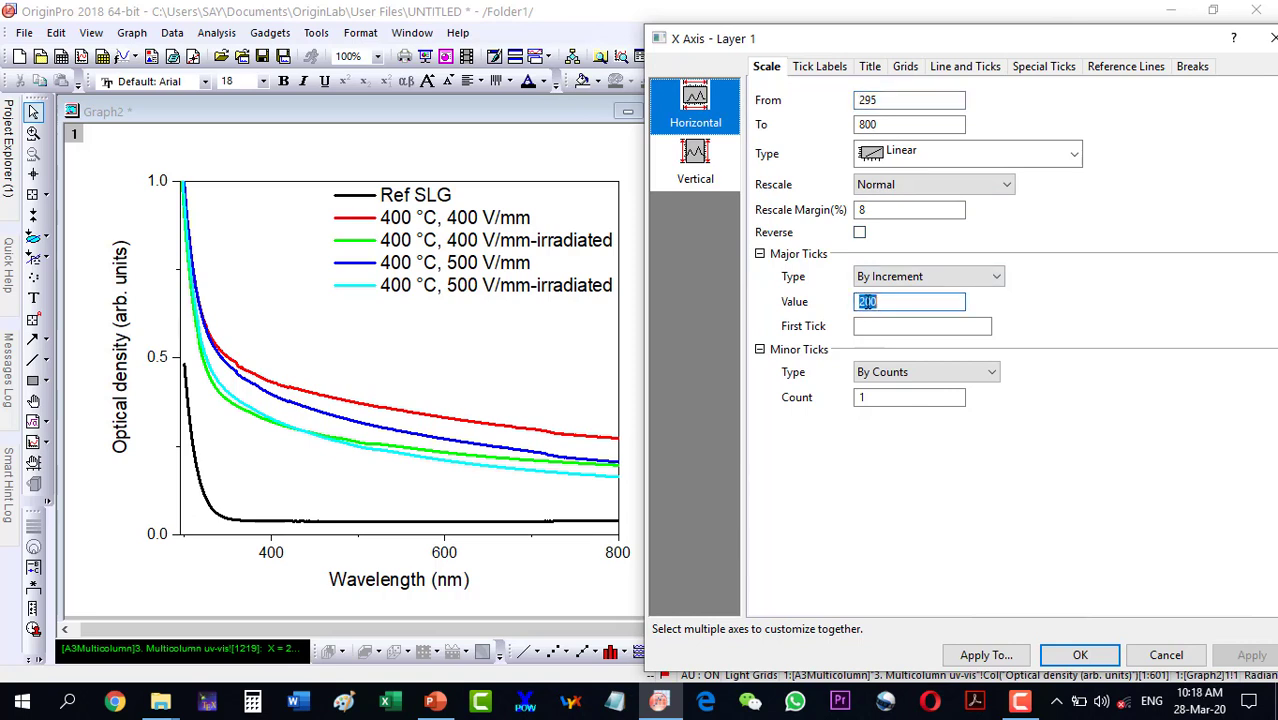
text(100)
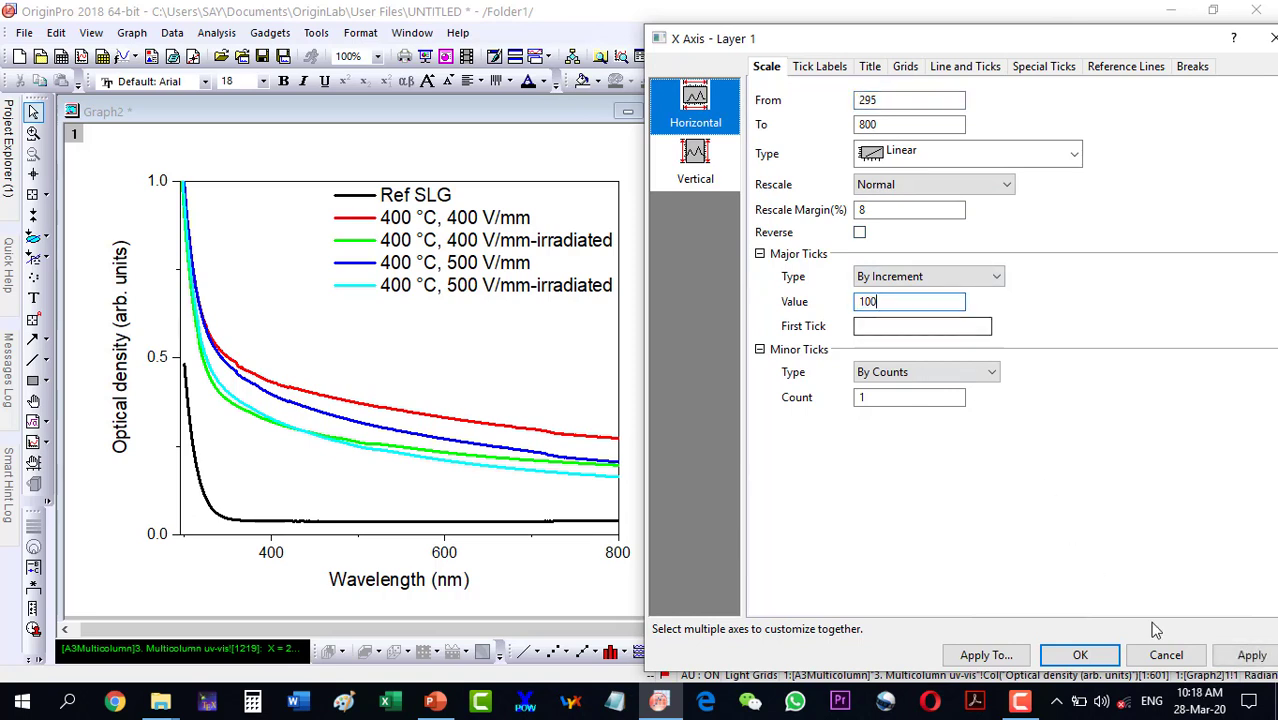
click(1251, 655)
Step: Set the Y axis major tick increment to 0.2, apply it and close the axis settings
click(709, 165)
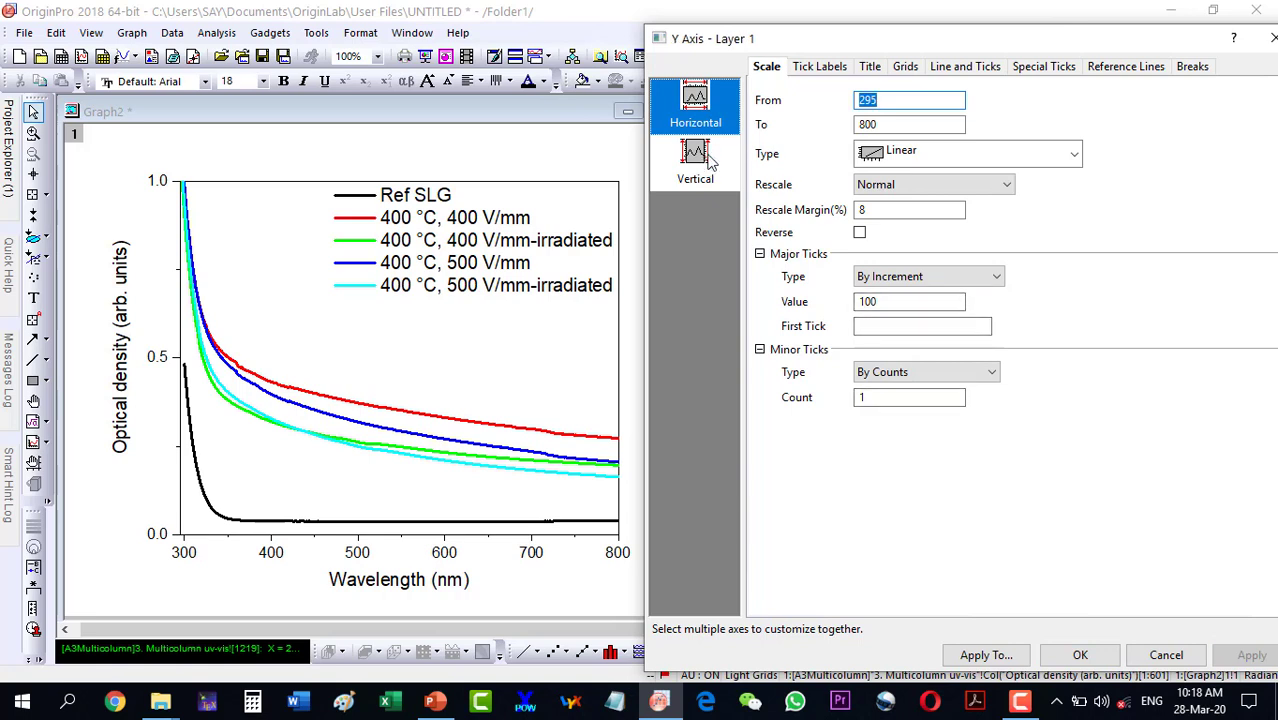
click(886, 302)
key(BackSpace)
text(2)
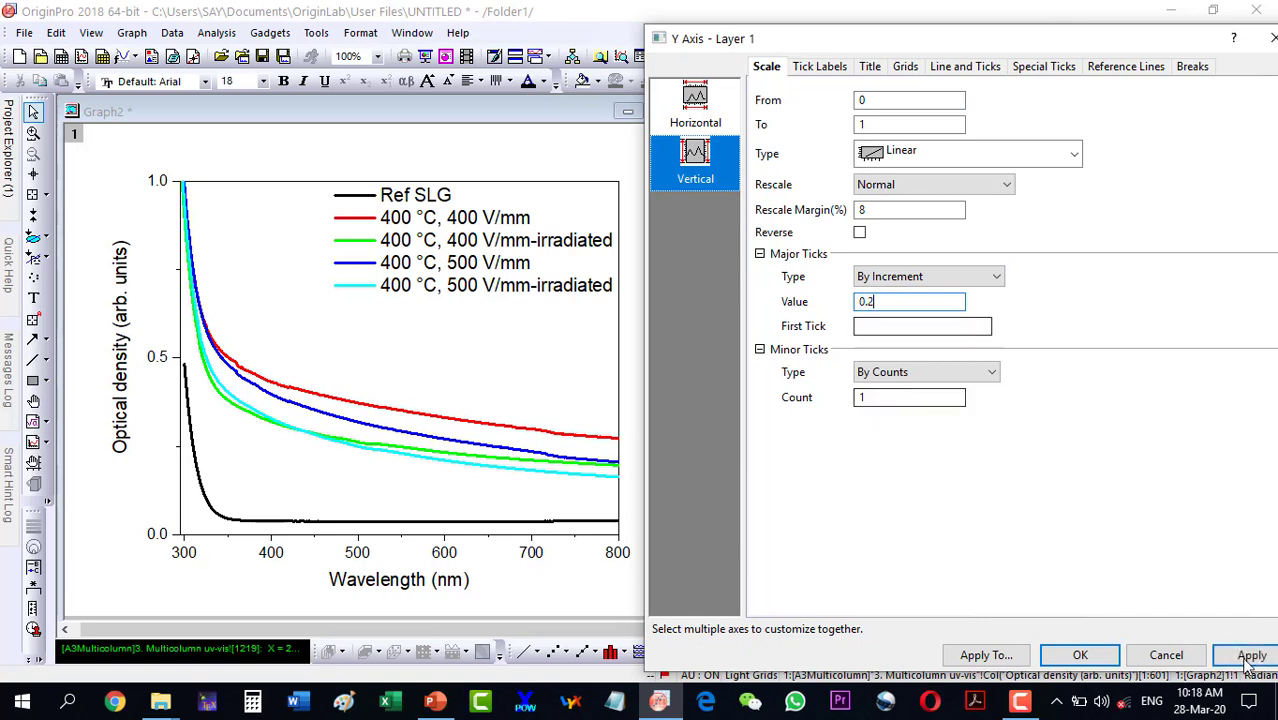
click(1250, 656)
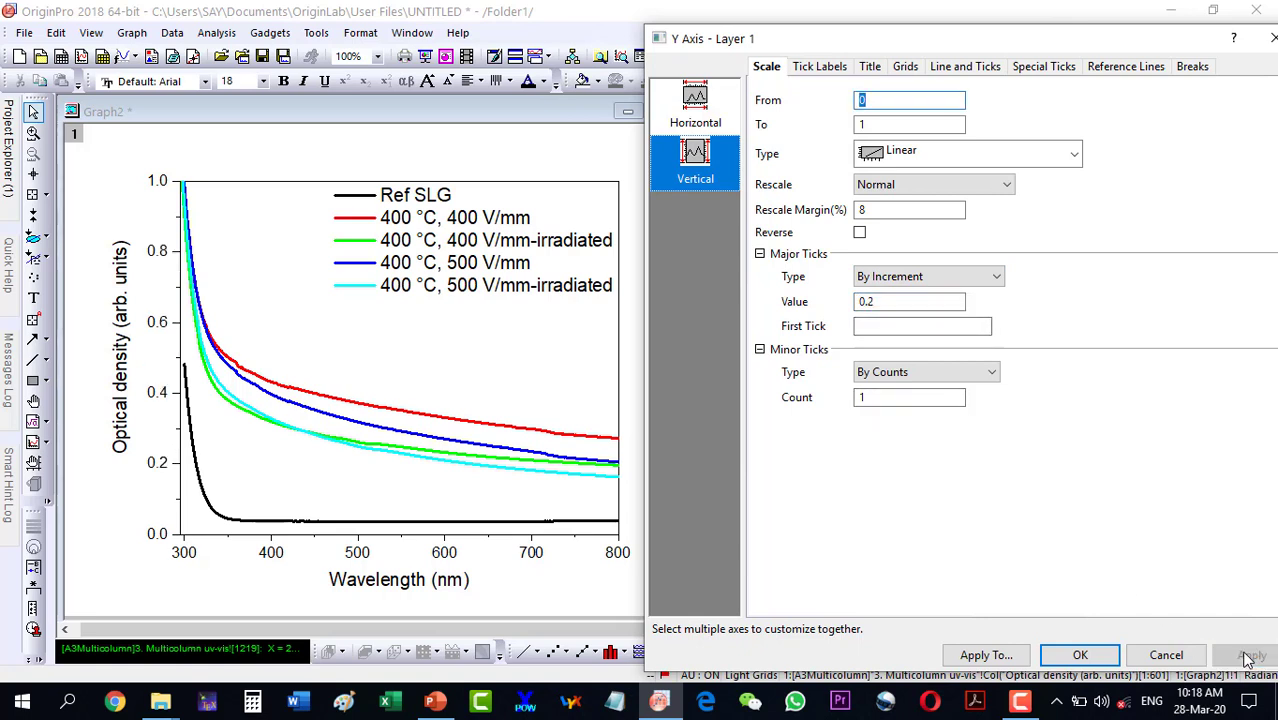
click(1078, 656)
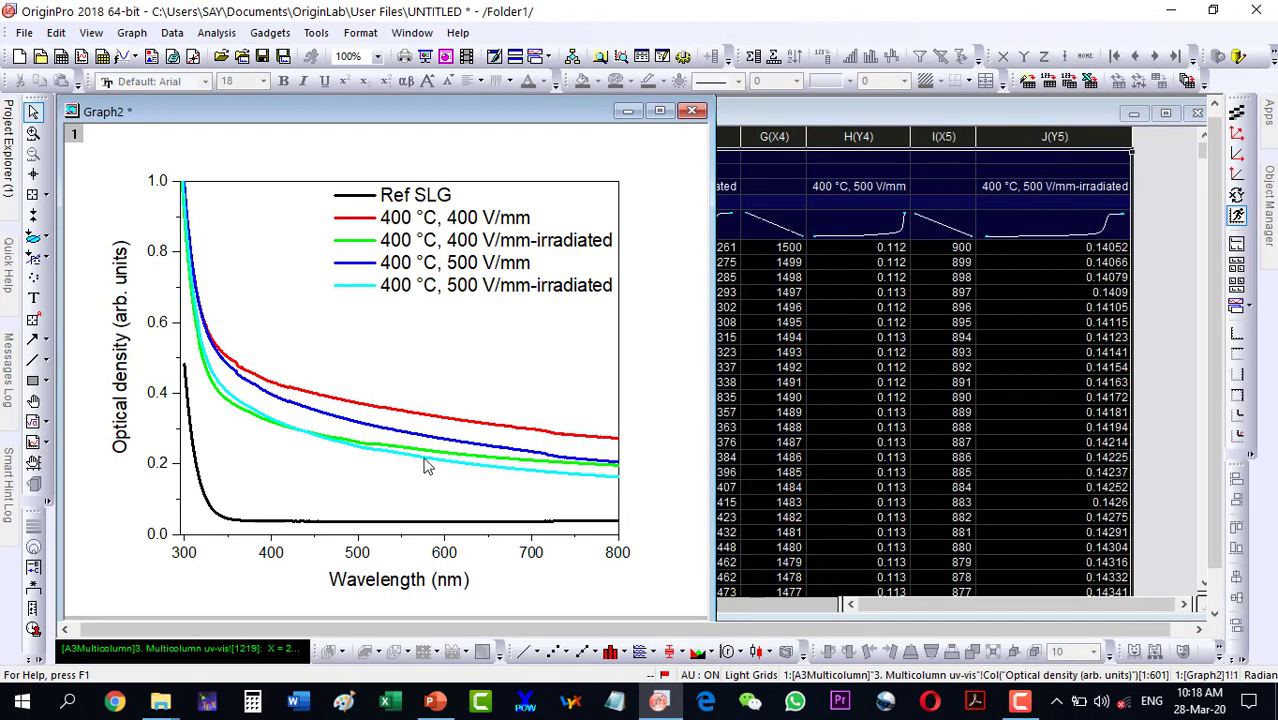
Step: Resize the legend to a text size of about 23.5 and move it against the plot frame's right edge, above the curves
click(489, 374)
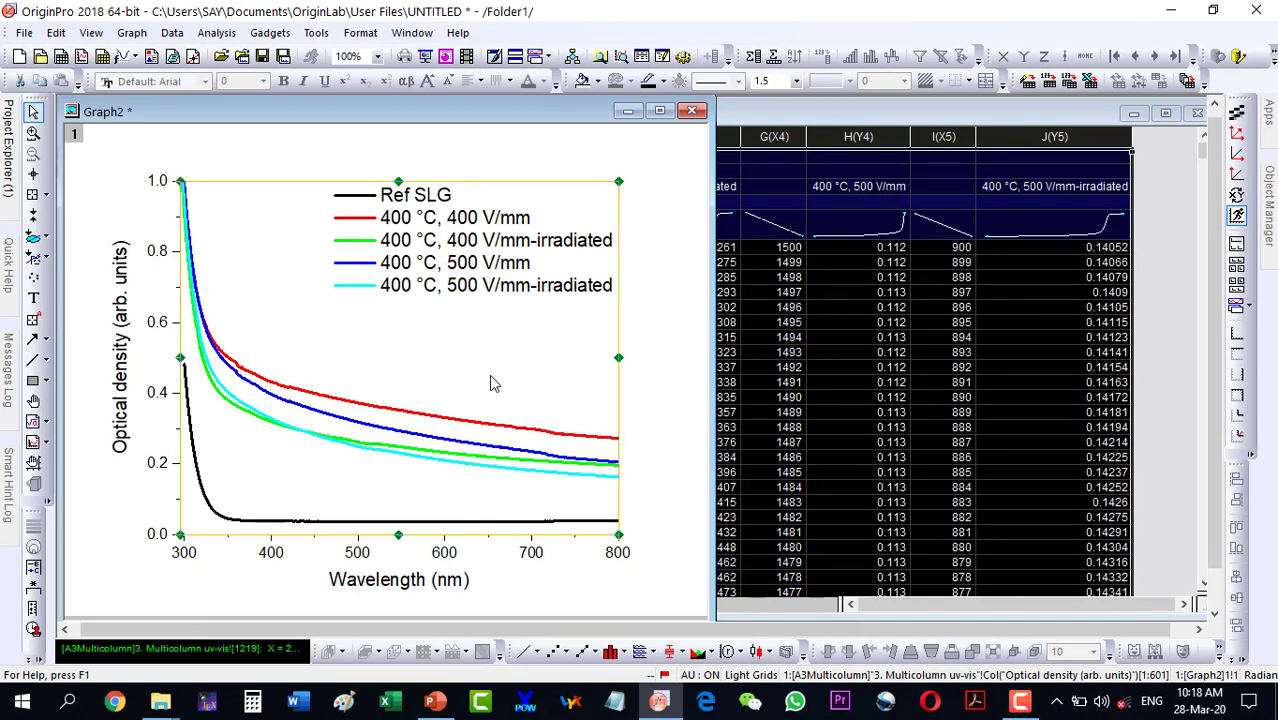
click(668, 298)
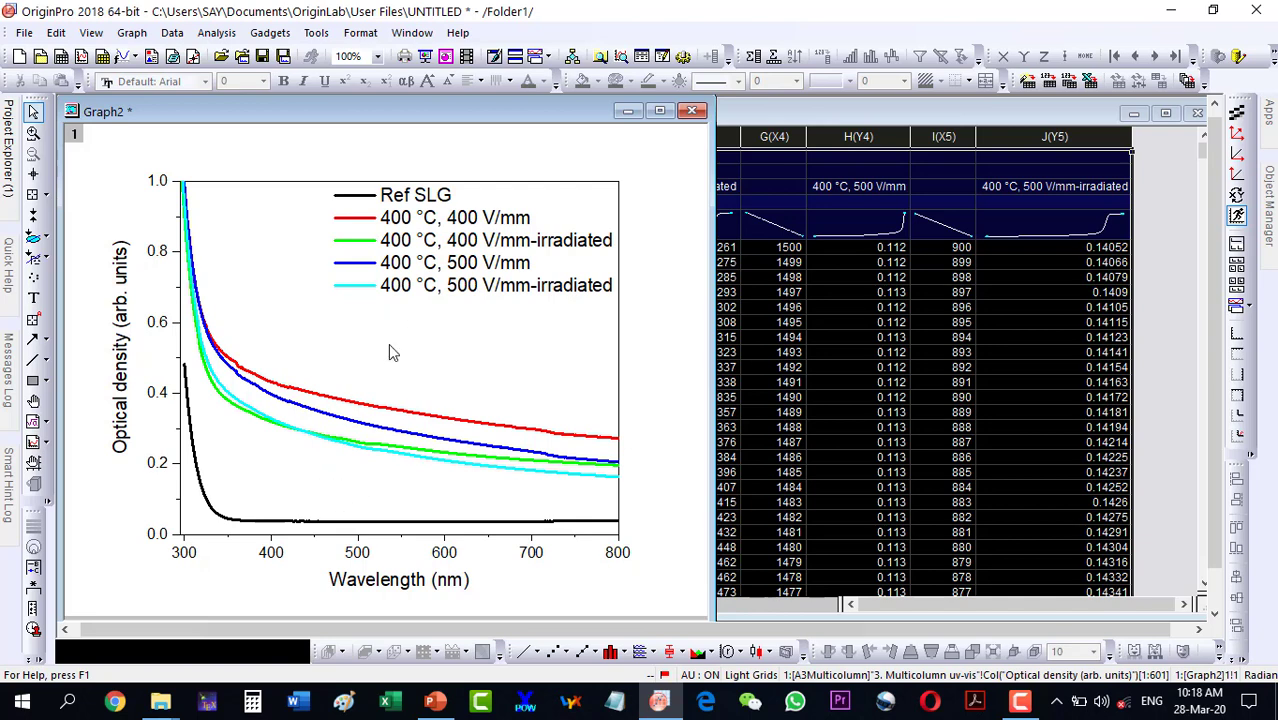
click(398, 289)
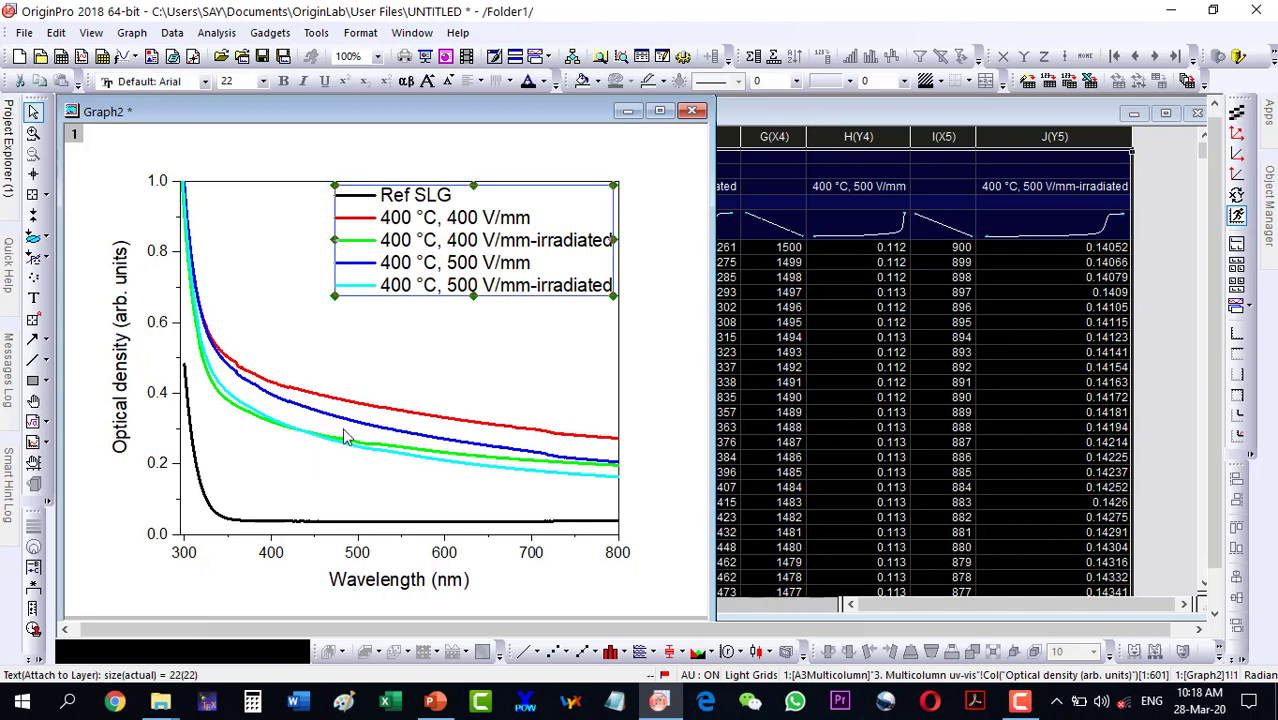
click(425, 334)
click(433, 275)
drag(472, 300, 477, 328)
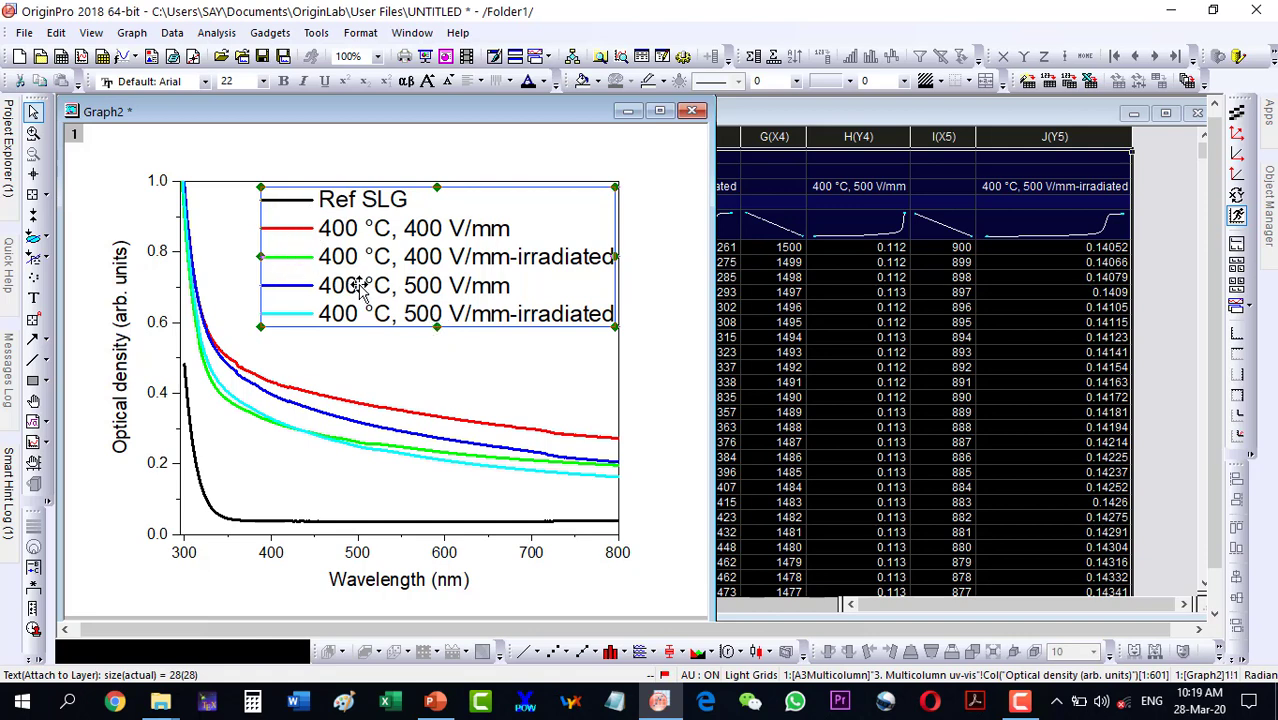
drag(437, 326, 437, 364)
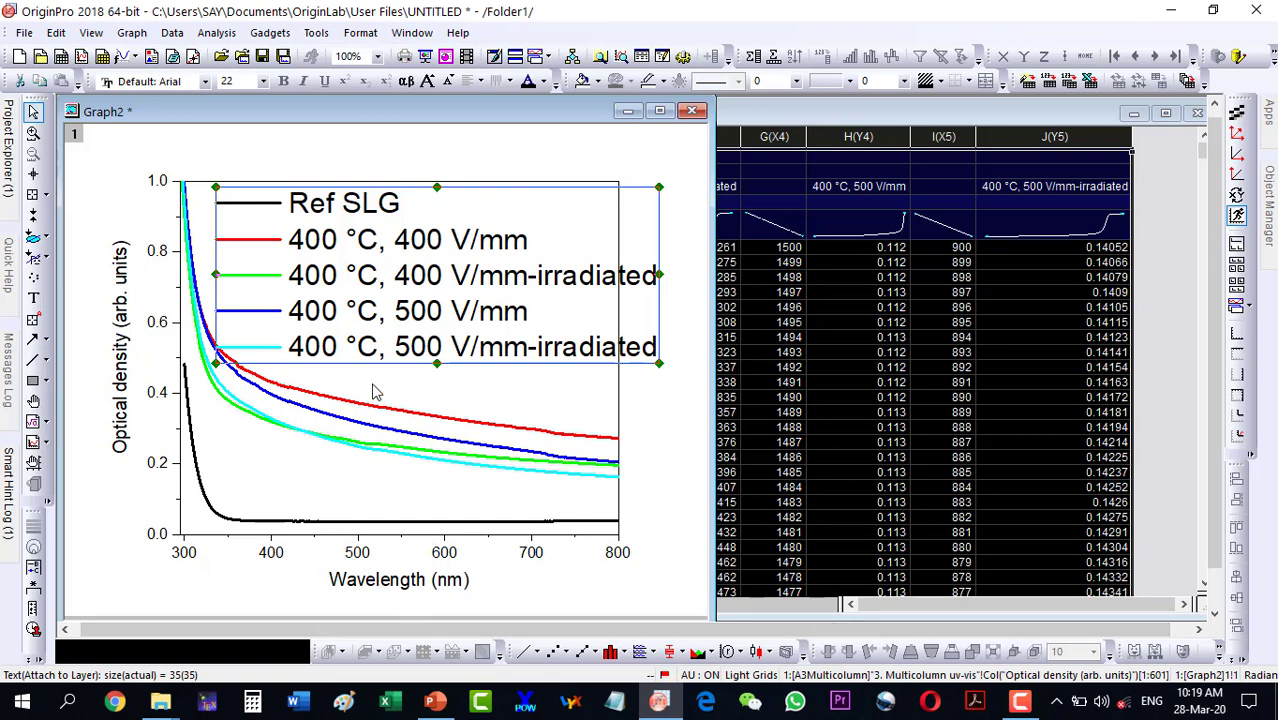
drag(440, 368, 440, 318)
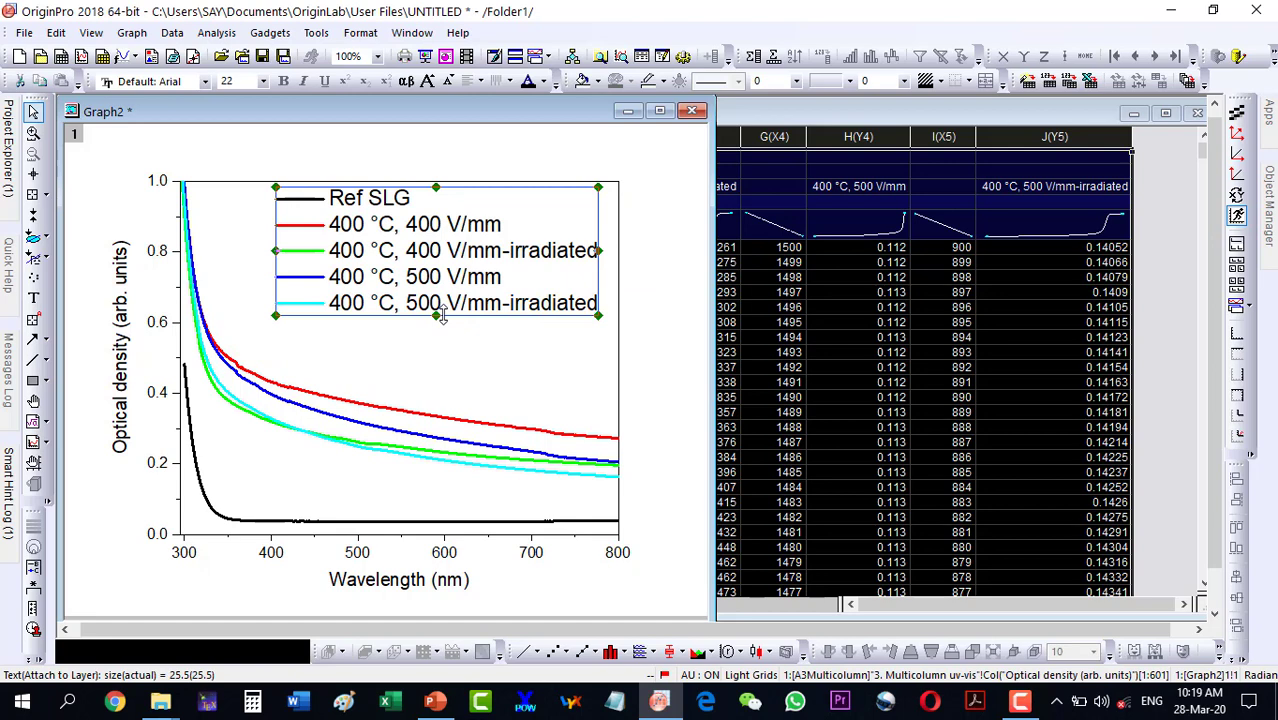
drag(442, 316, 437, 306)
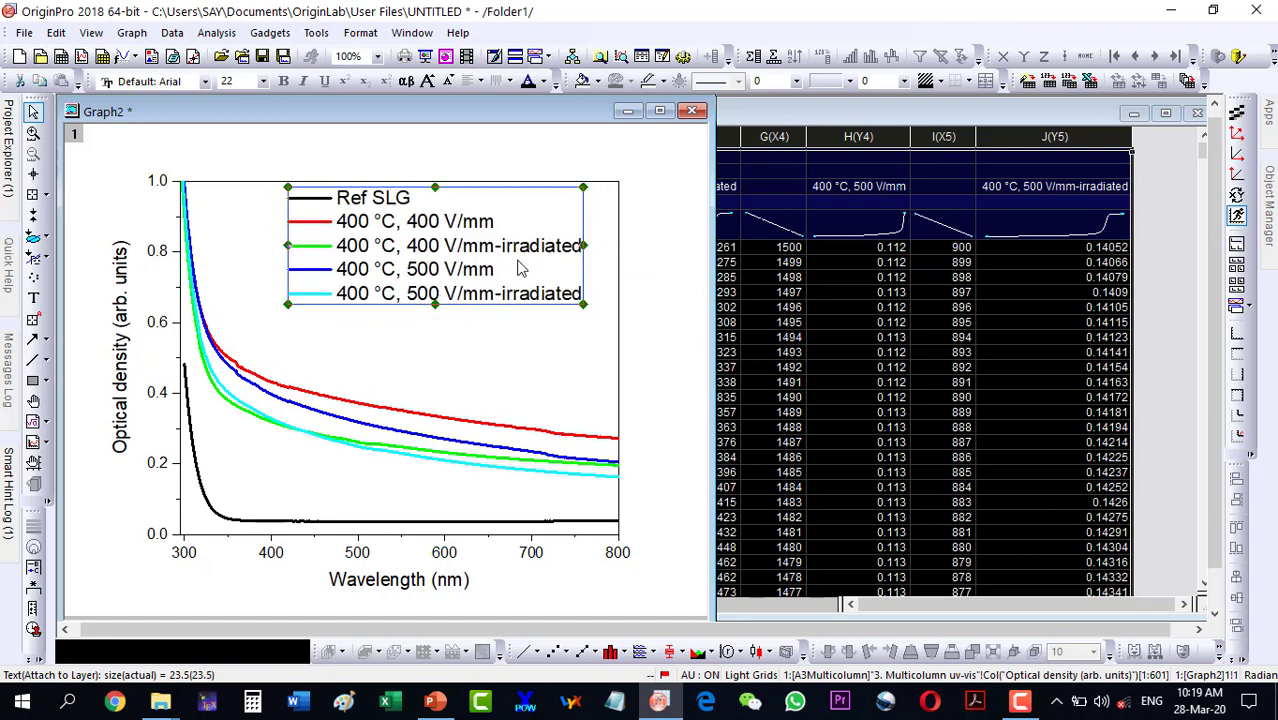
drag(445, 249, 476, 245)
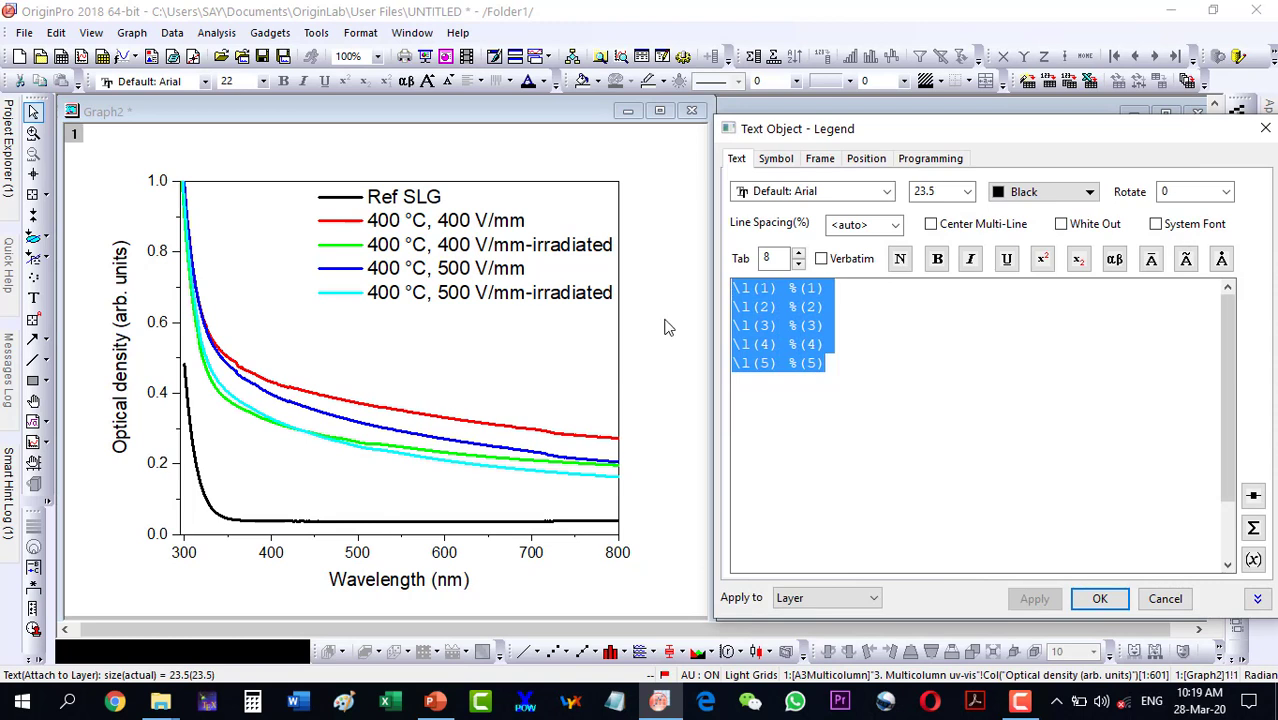
Step: Try line spacings of 5%, 10% and 20% for all legend entries and close the legend's text settings
click(870, 341)
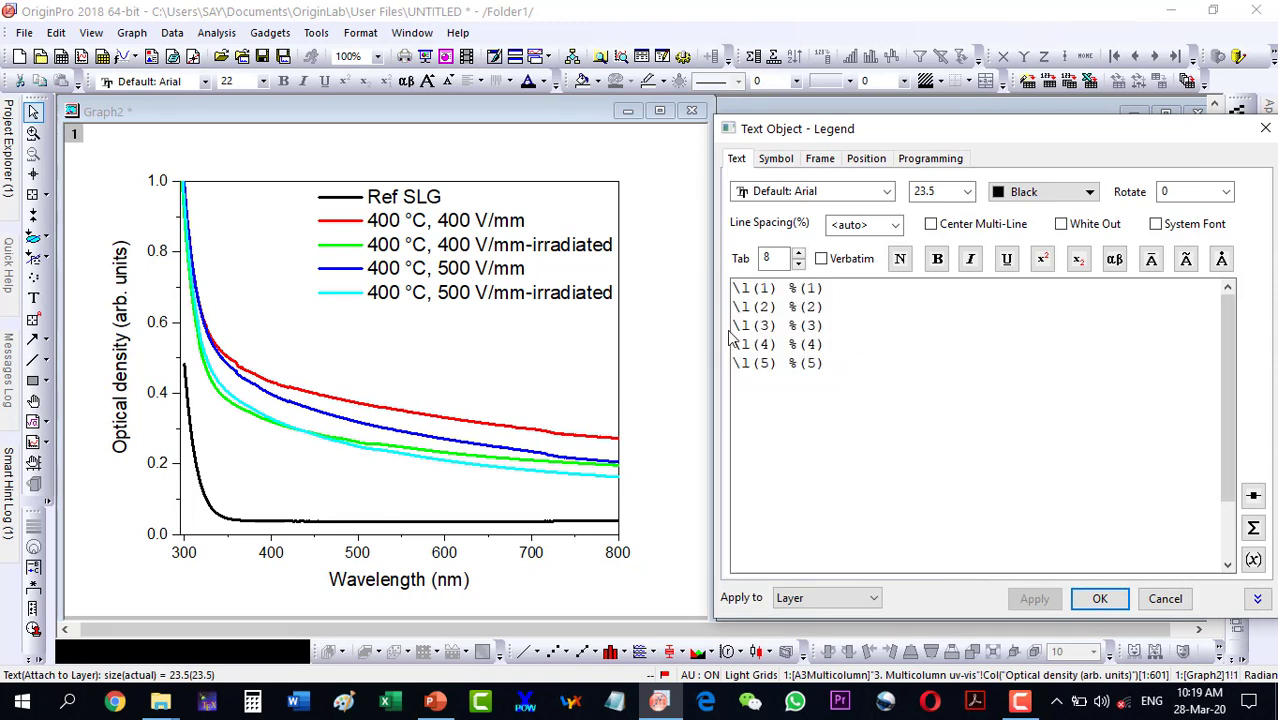
drag(733, 288, 868, 377)
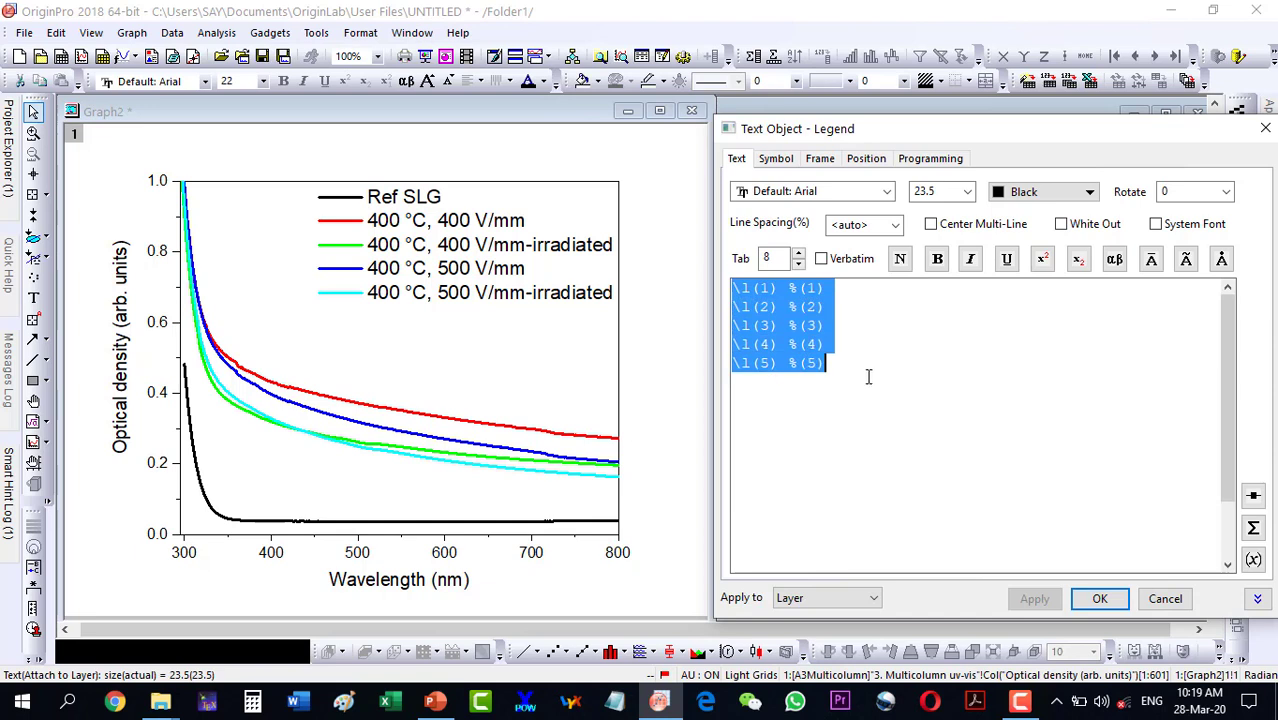
click(895, 228)
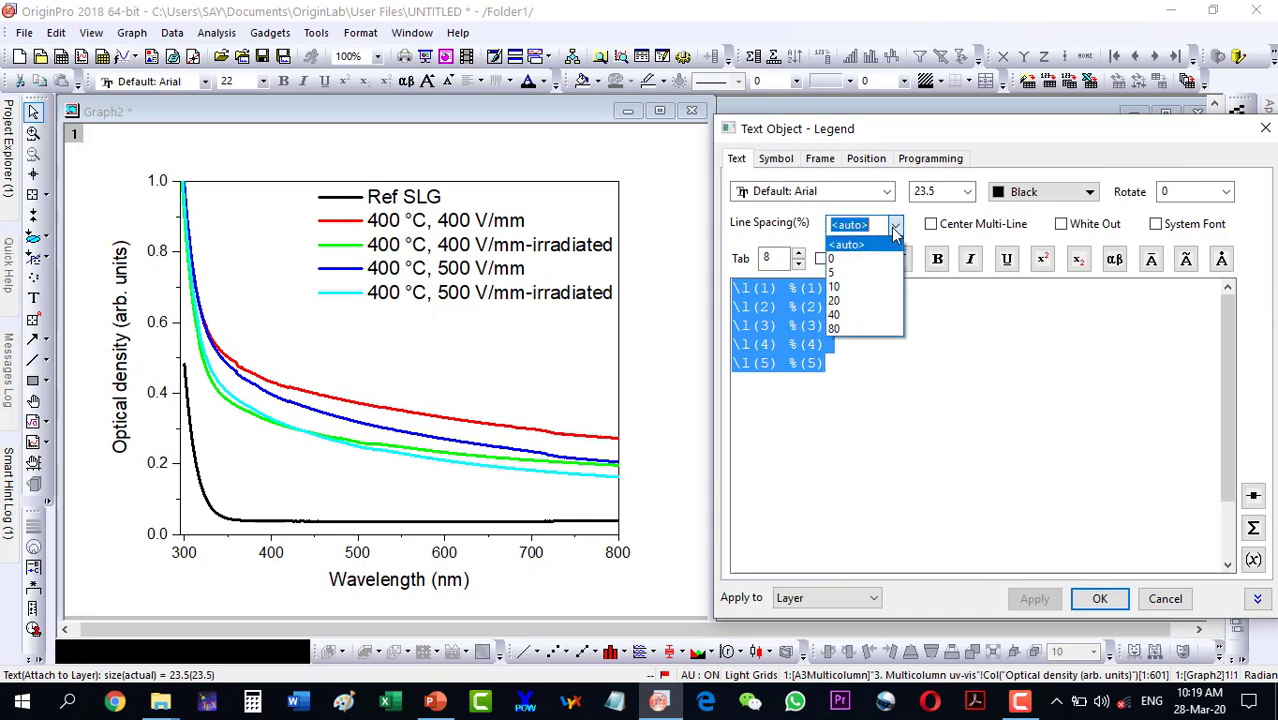
click(834, 272)
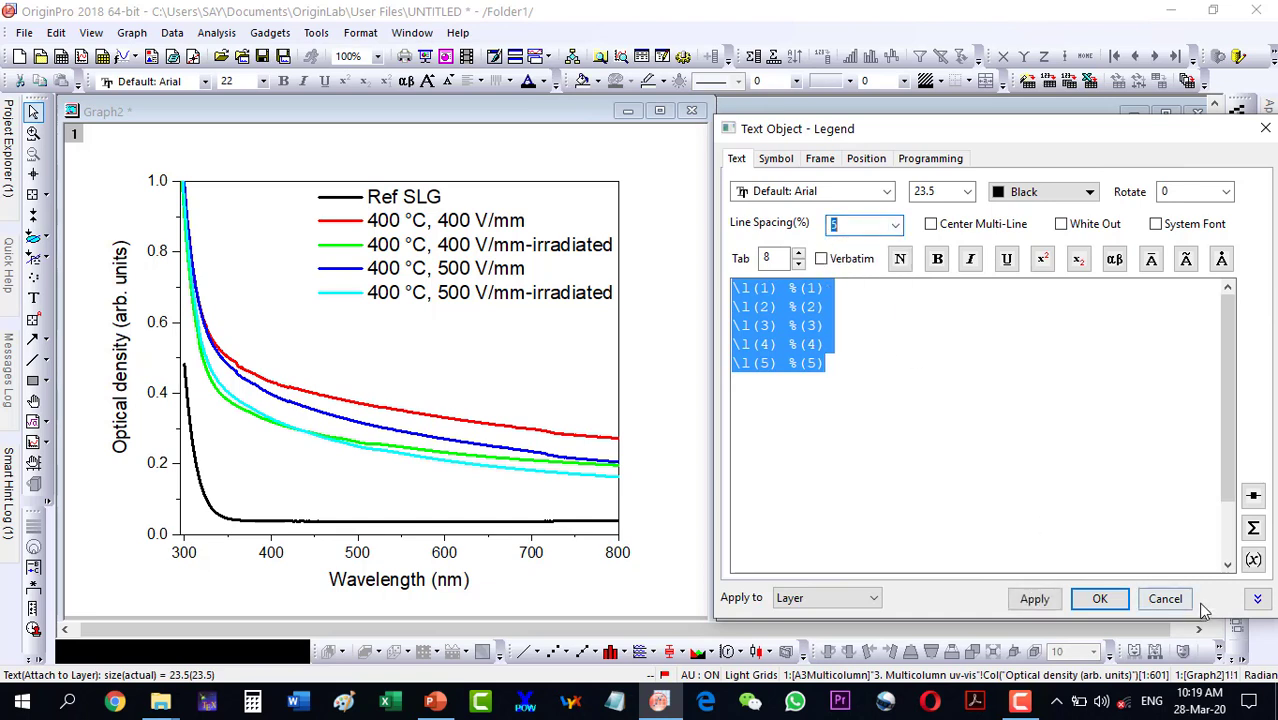
click(1038, 602)
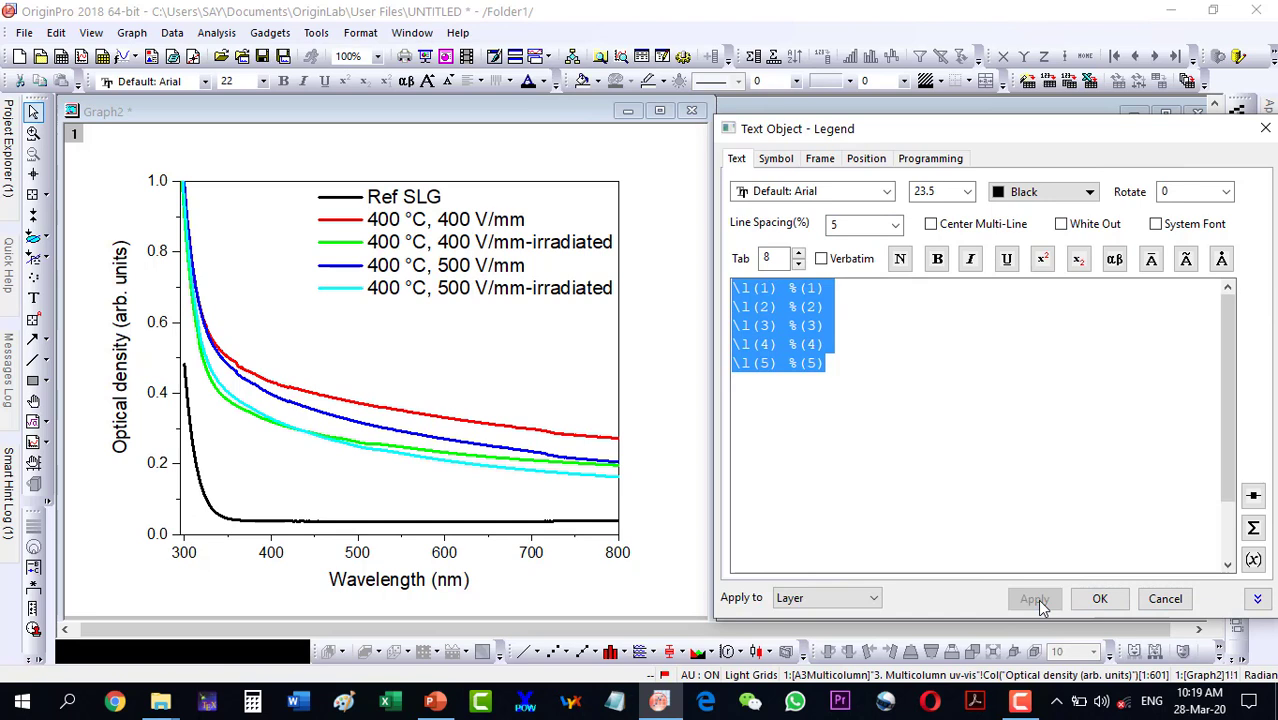
click(895, 225)
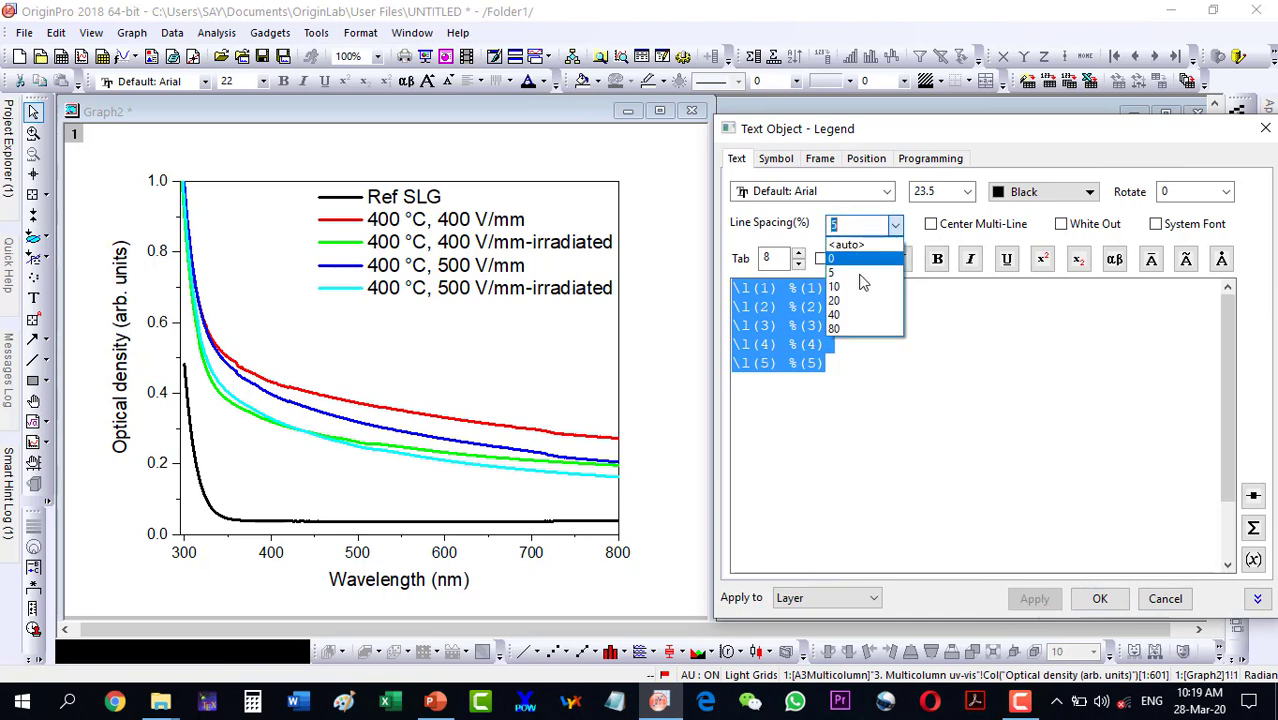
click(860, 286)
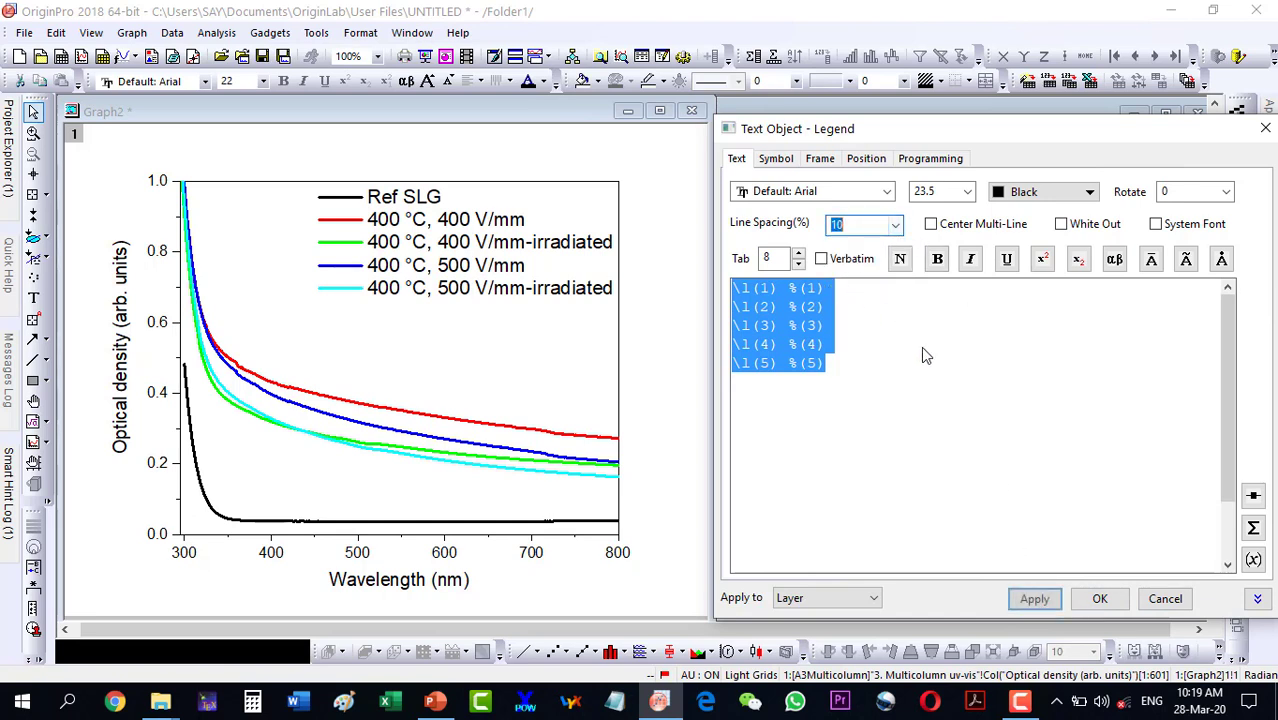
click(1035, 600)
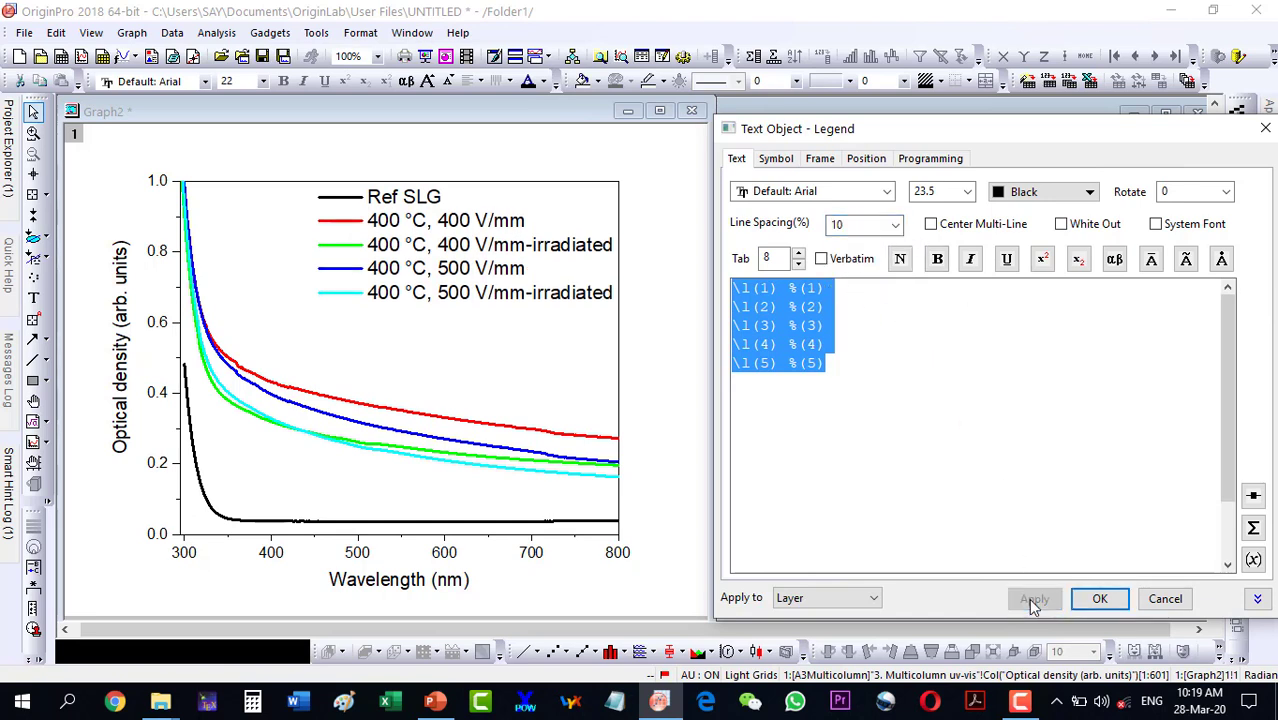
click(896, 225)
click(855, 305)
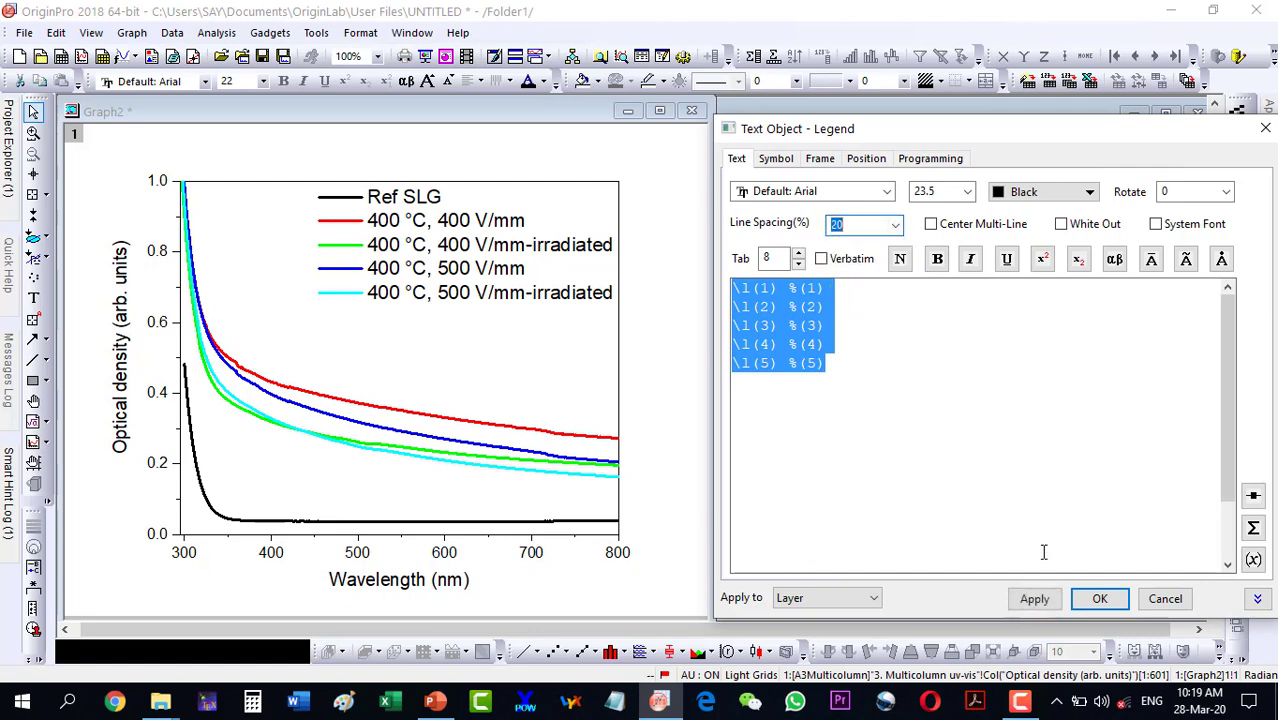
click(1098, 600)
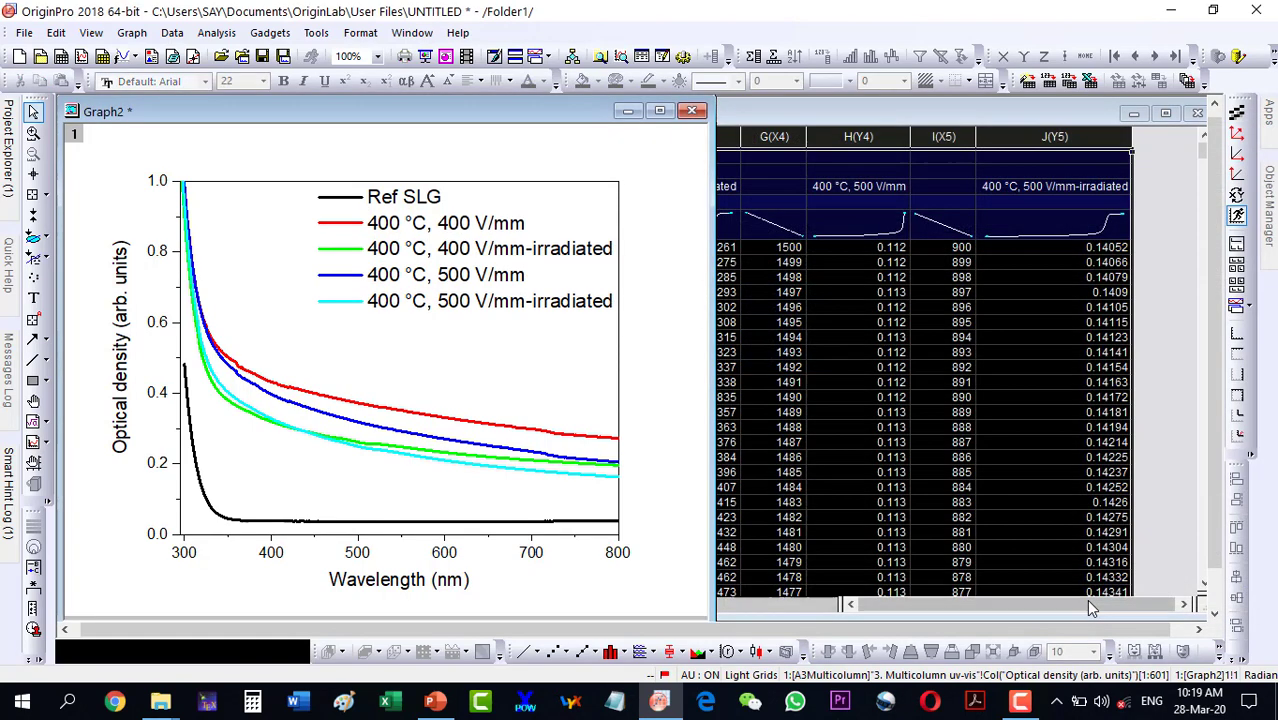
Step: Reopen the legend's text settings, try a line spacing of 30%, and finally apply 40%
double_click(450, 265)
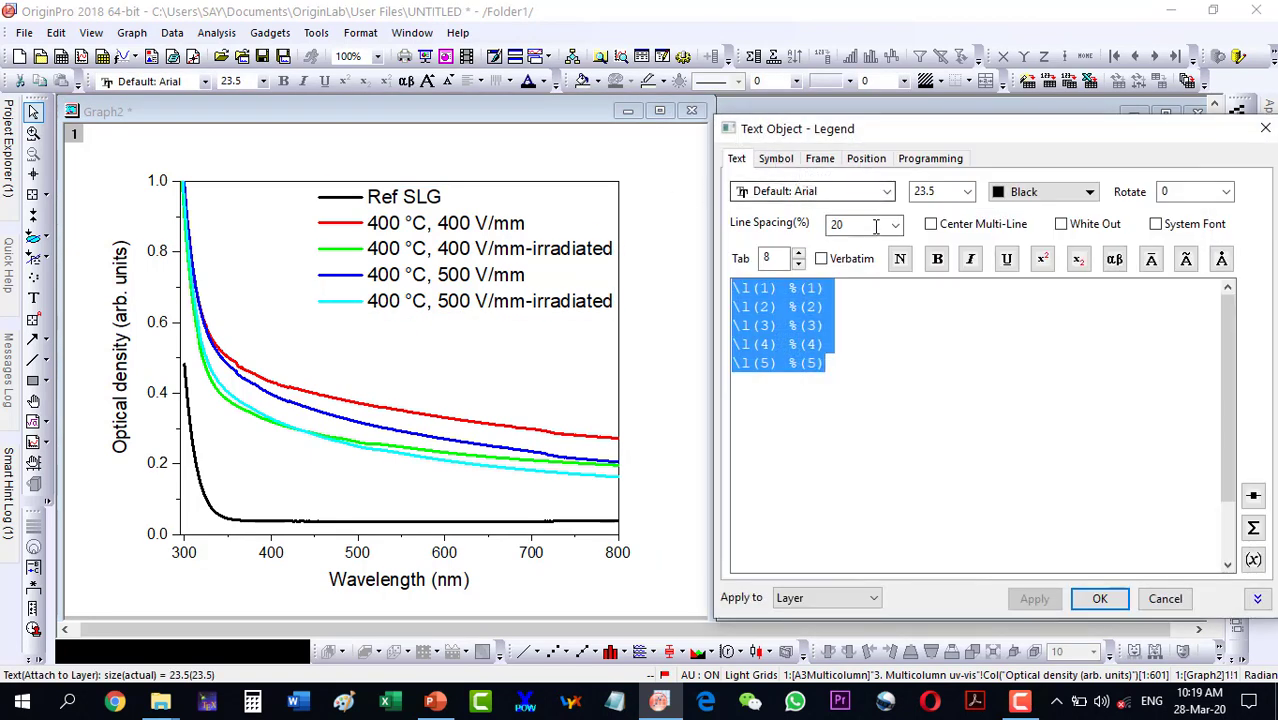
click(895, 225)
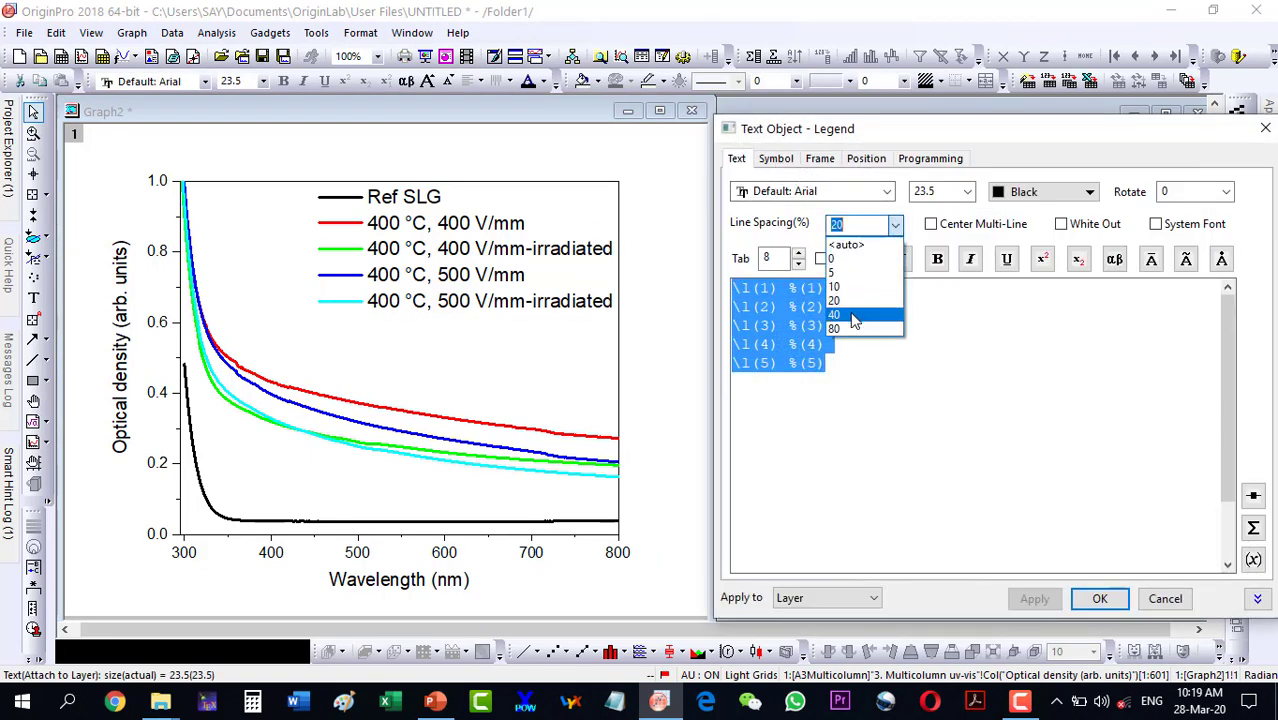
text(30)
click(757, 225)
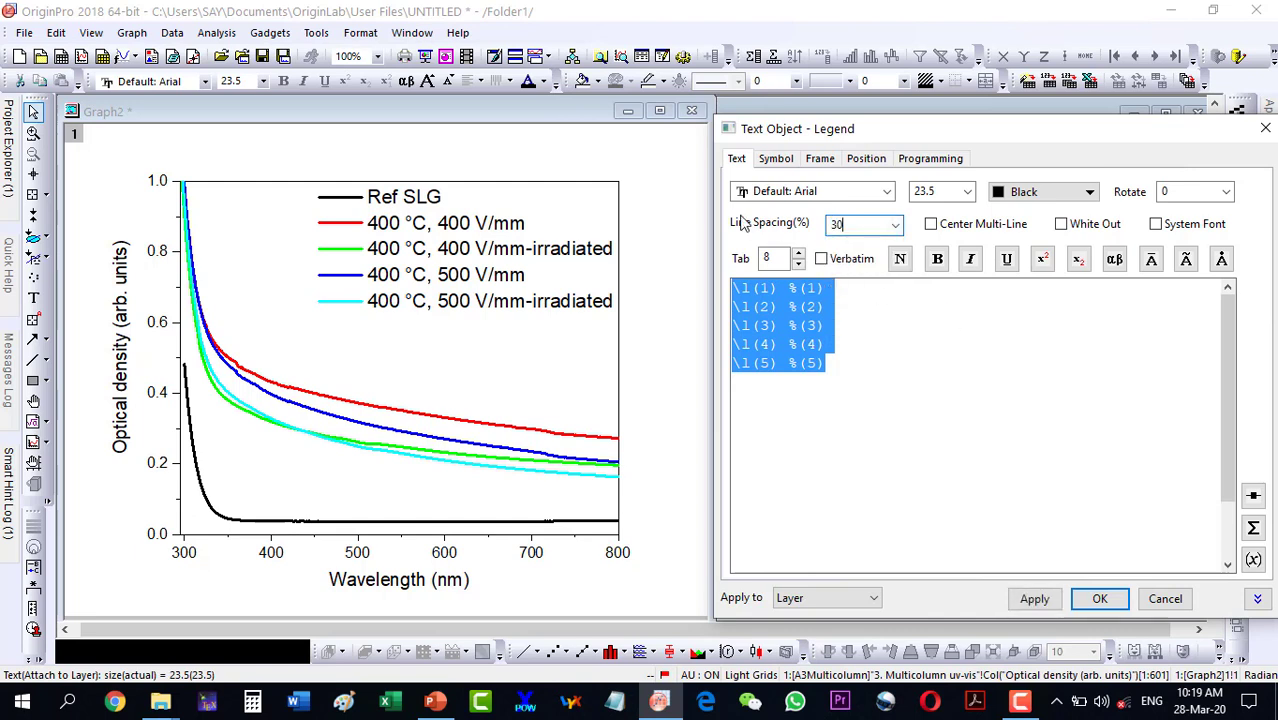
click(1035, 599)
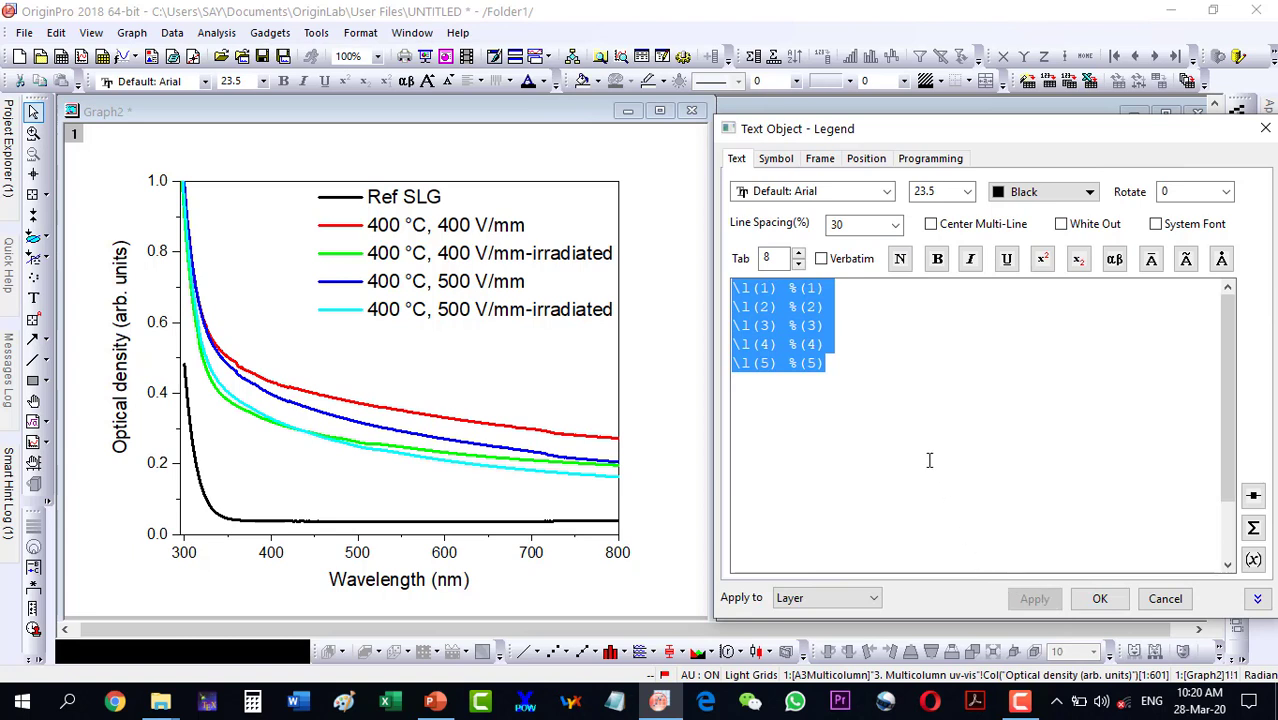
click(895, 224)
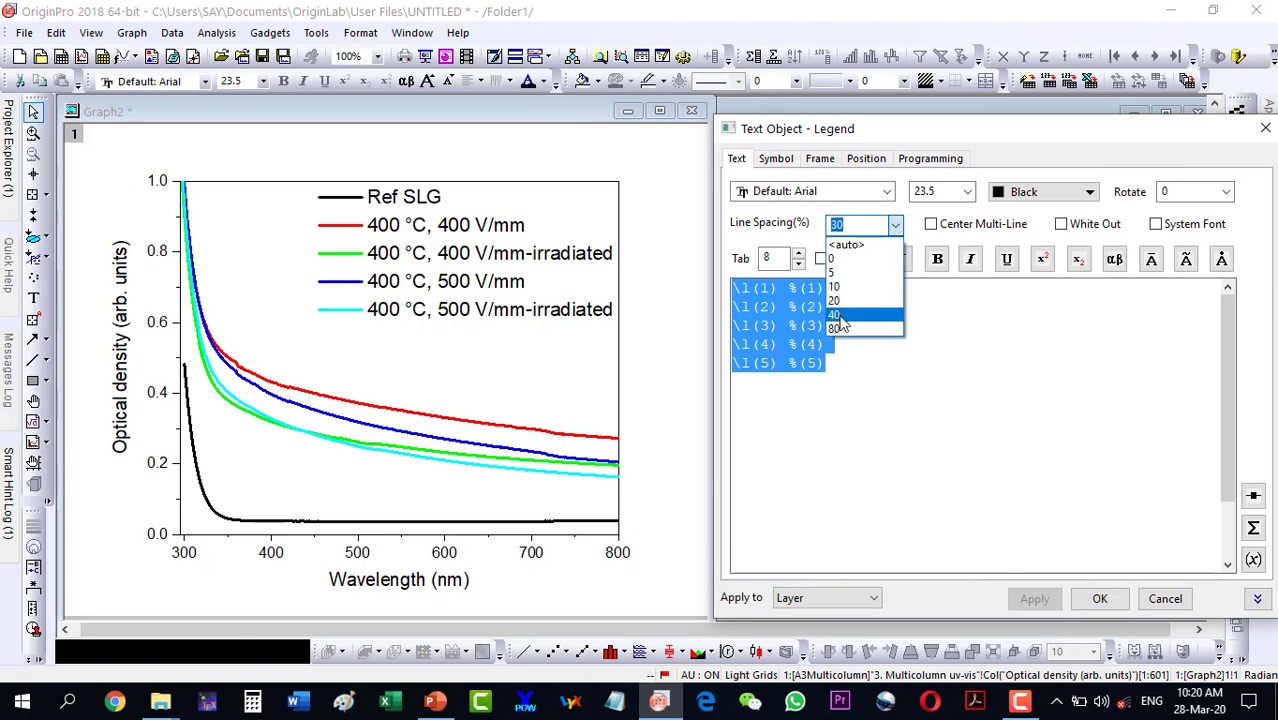
click(834, 314)
click(1035, 599)
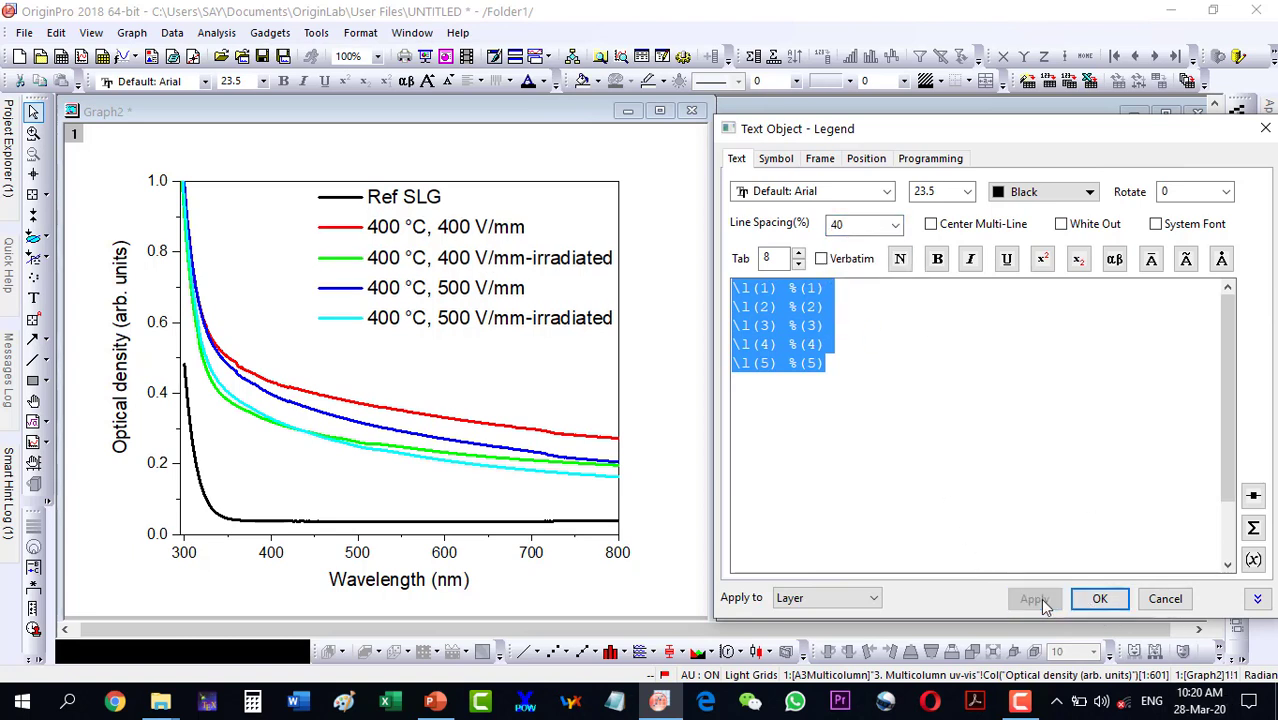
Step: Accept the legend's text settings and close them
click(1100, 598)
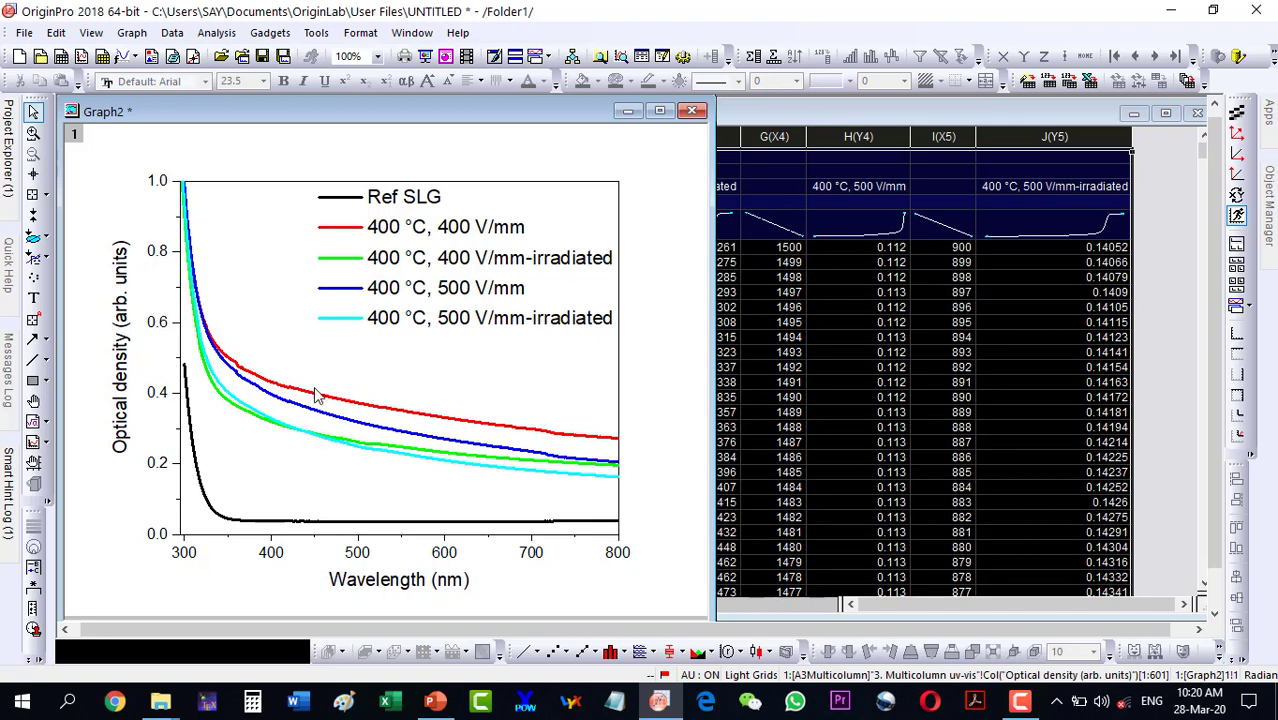
Step: Try a line width of 5 on the whole group of curves, then return it to 3
click(366, 410)
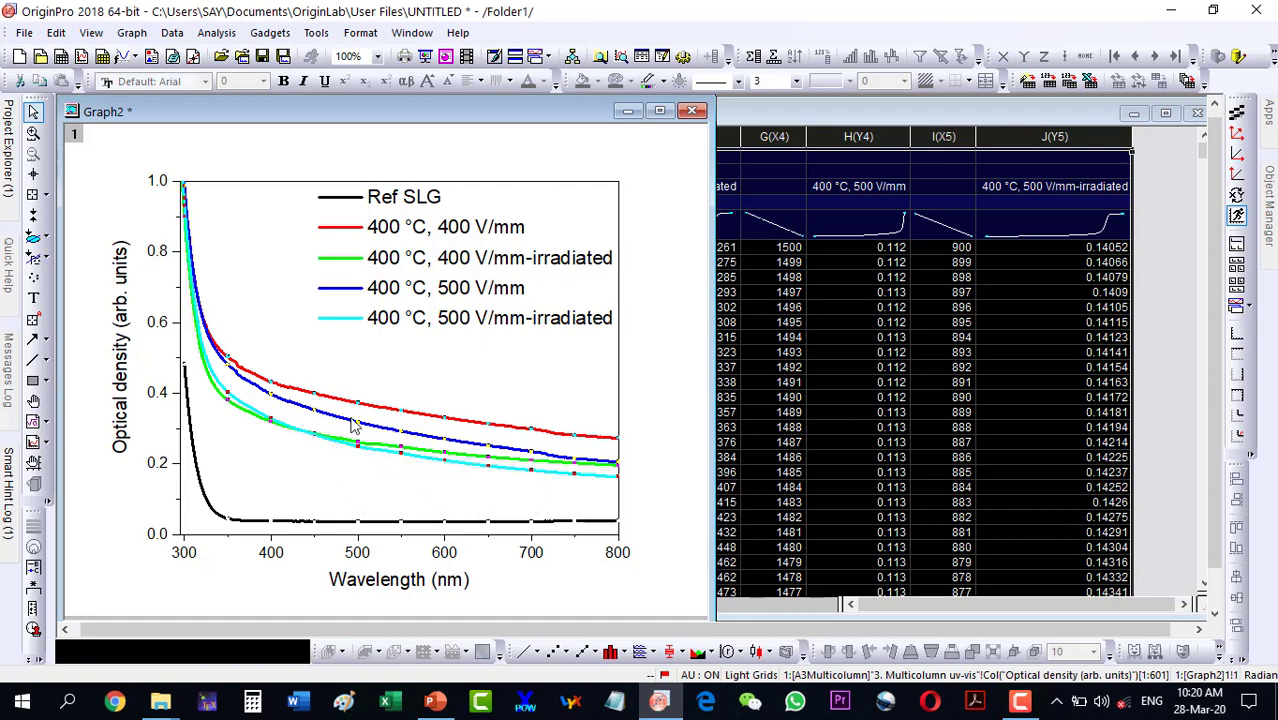
mouse_move(405, 456)
click(797, 82)
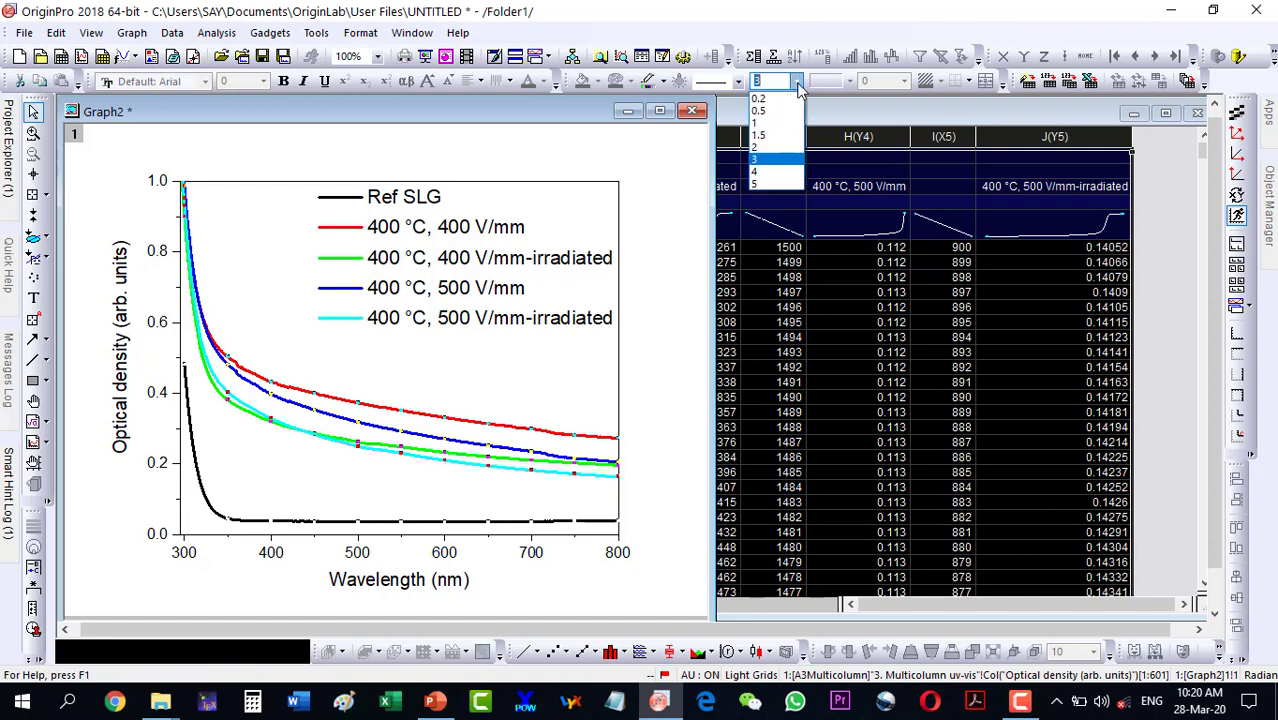
click(770, 183)
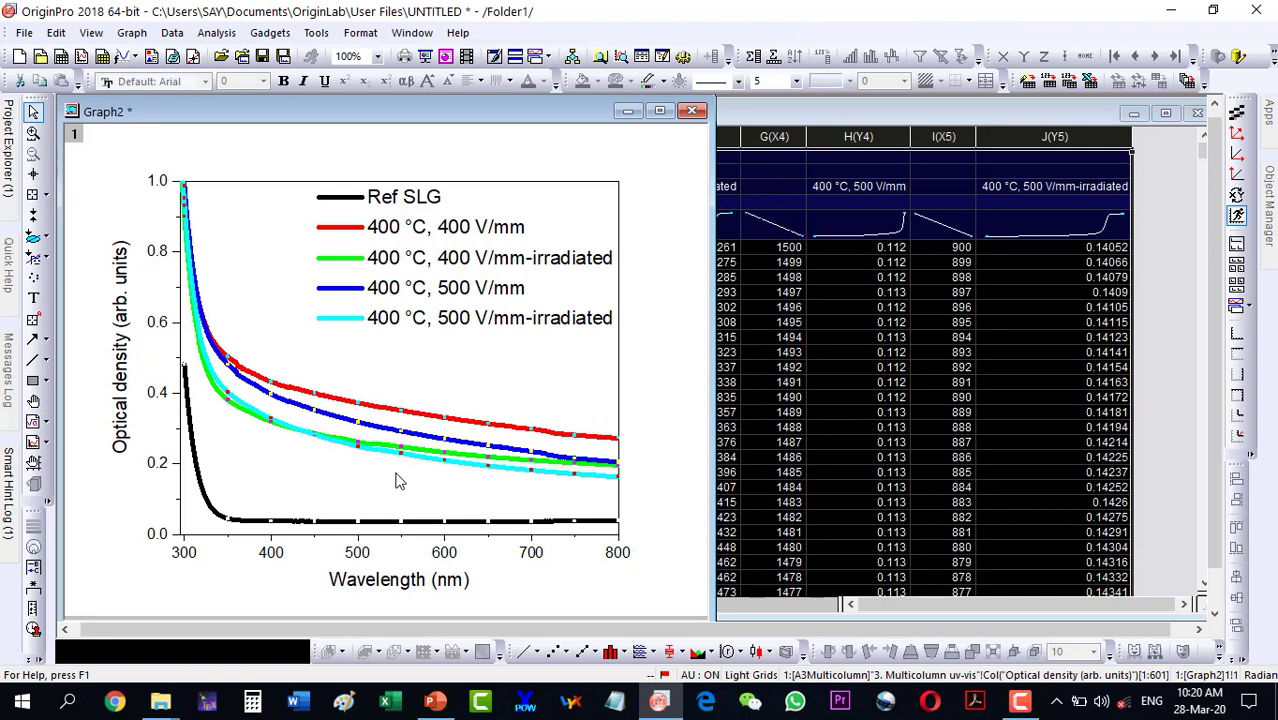
click(797, 82)
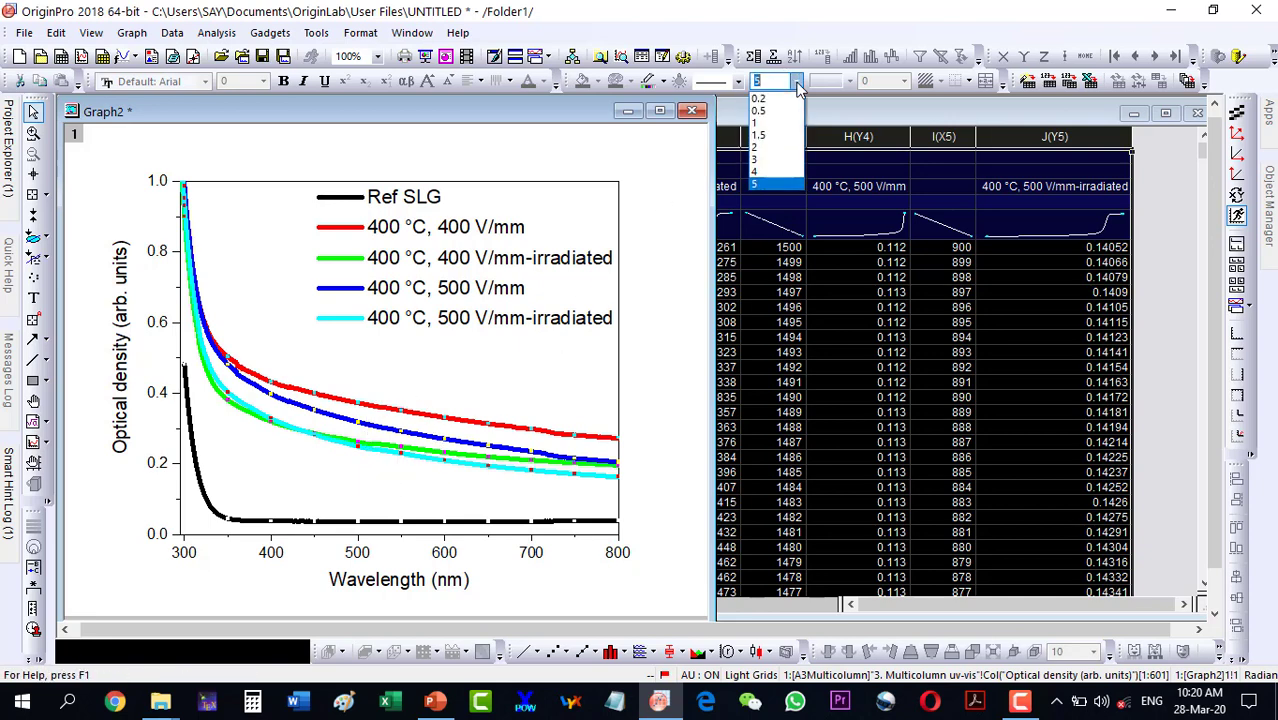
click(766, 160)
click(345, 467)
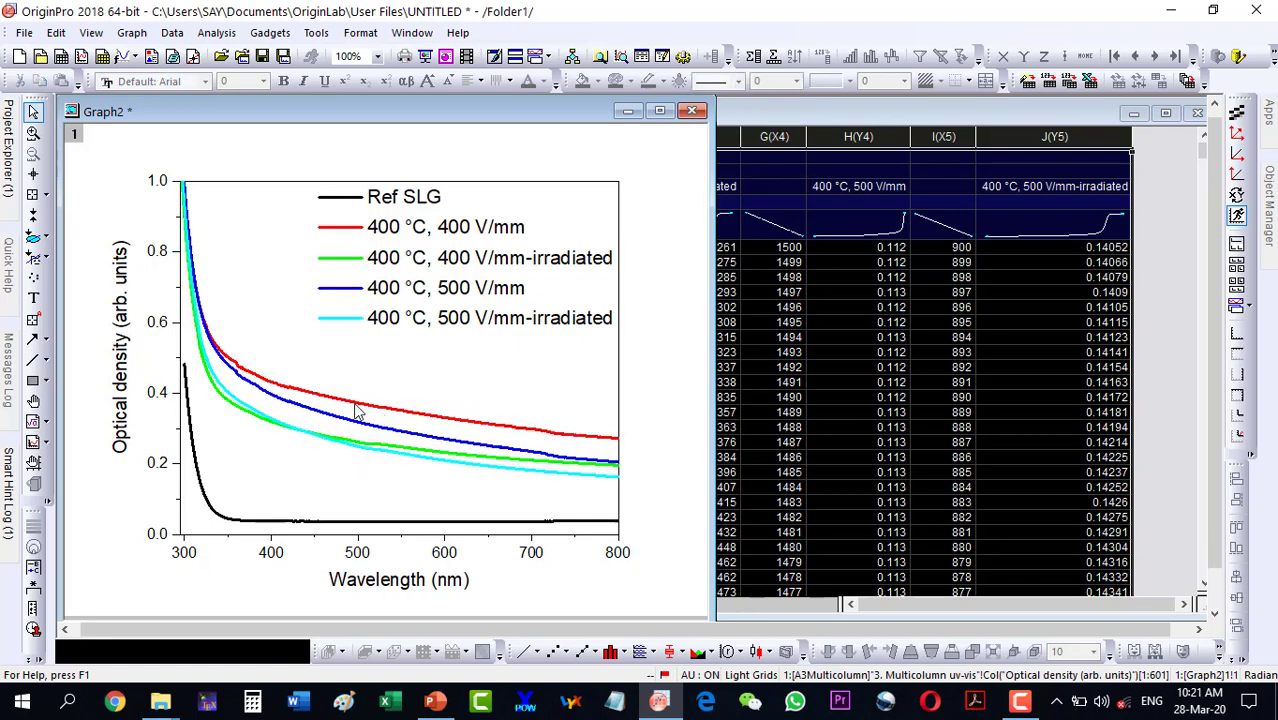
Step: Ungroup the plotted curves so each one can be formatted individually
click(357, 410)
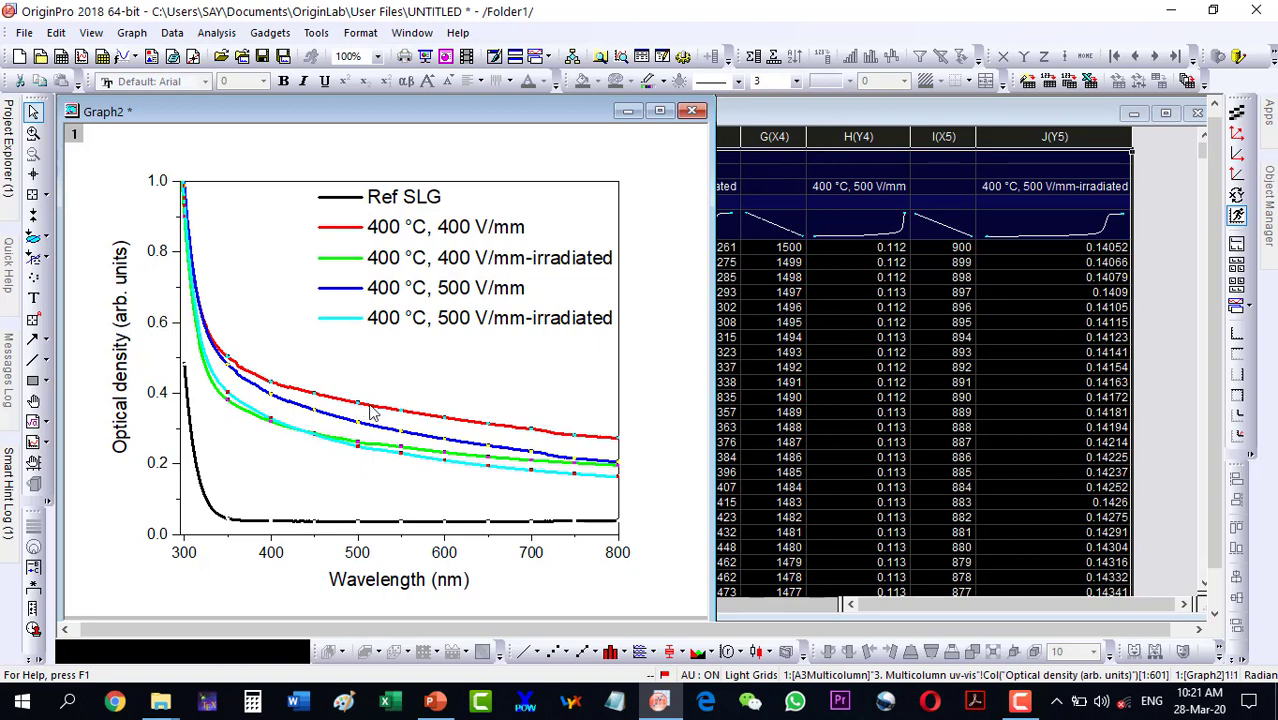
right_click(371, 412)
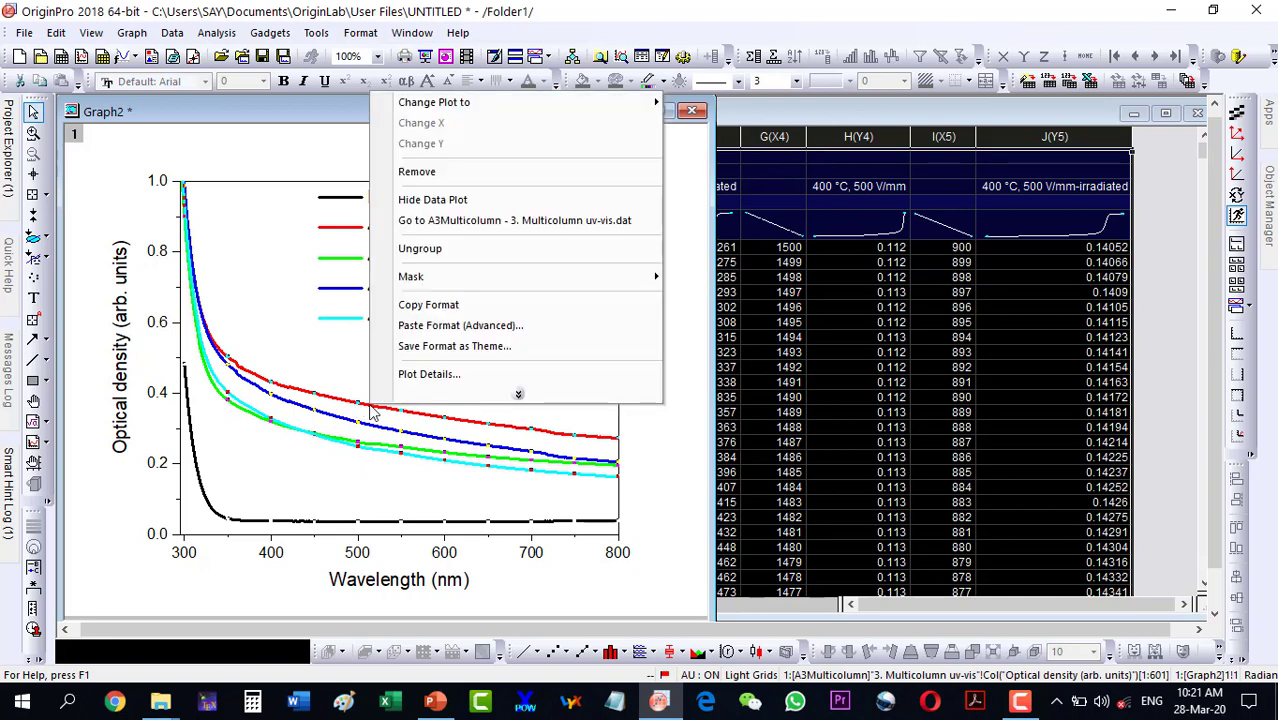
click(407, 255)
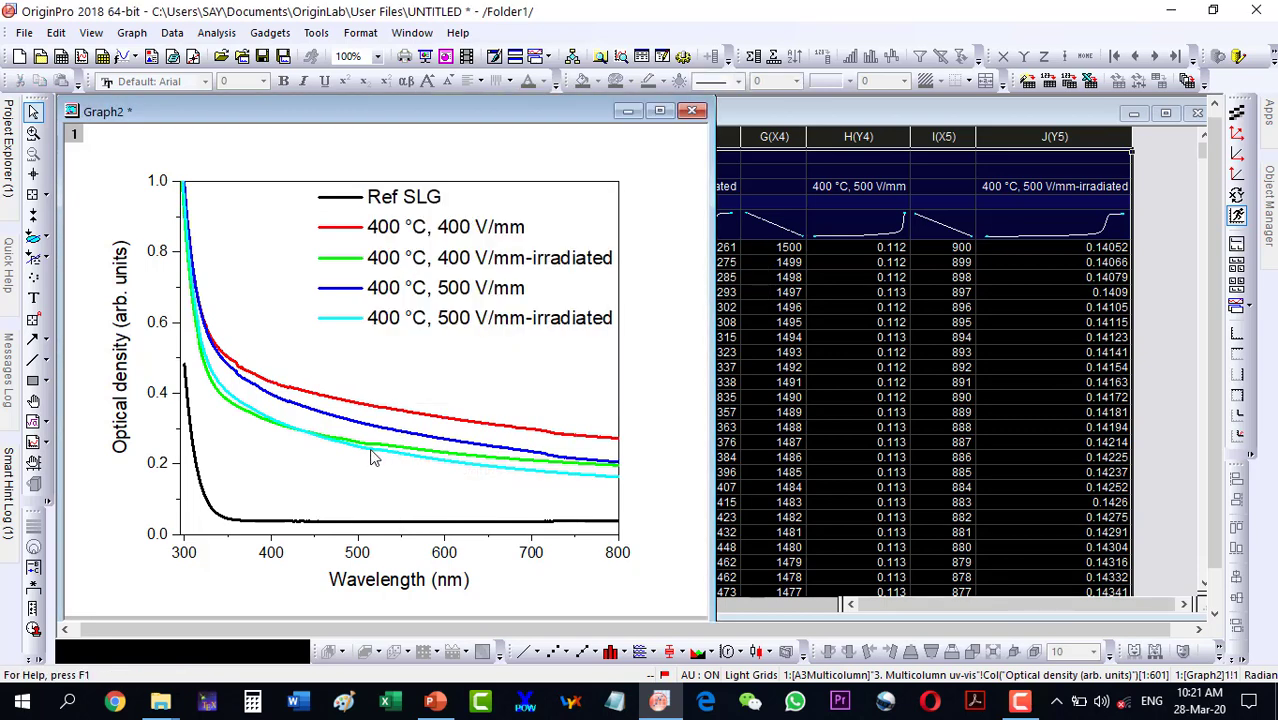
Step: Examine the line properties of the Ref SLG, 400 V/mm and 400 V/mm-irradiated curves in Plot Details and close it without changes
click(315, 523)
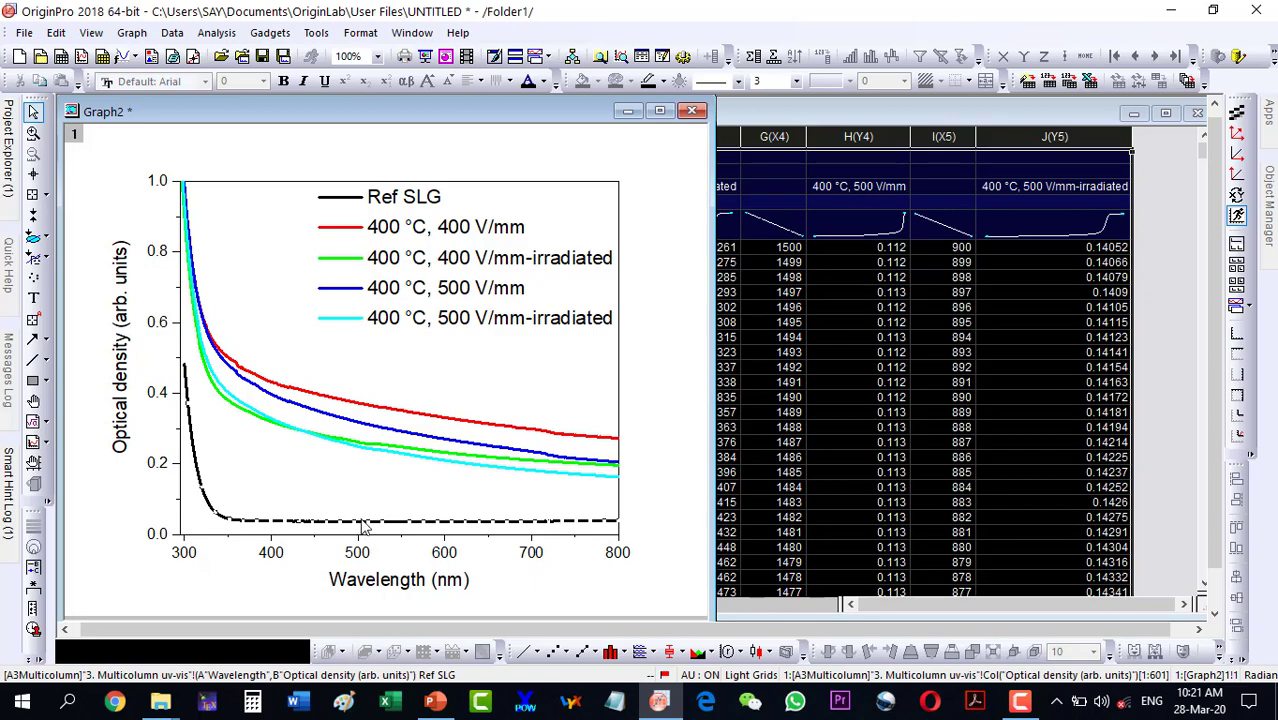
double_click(398, 522)
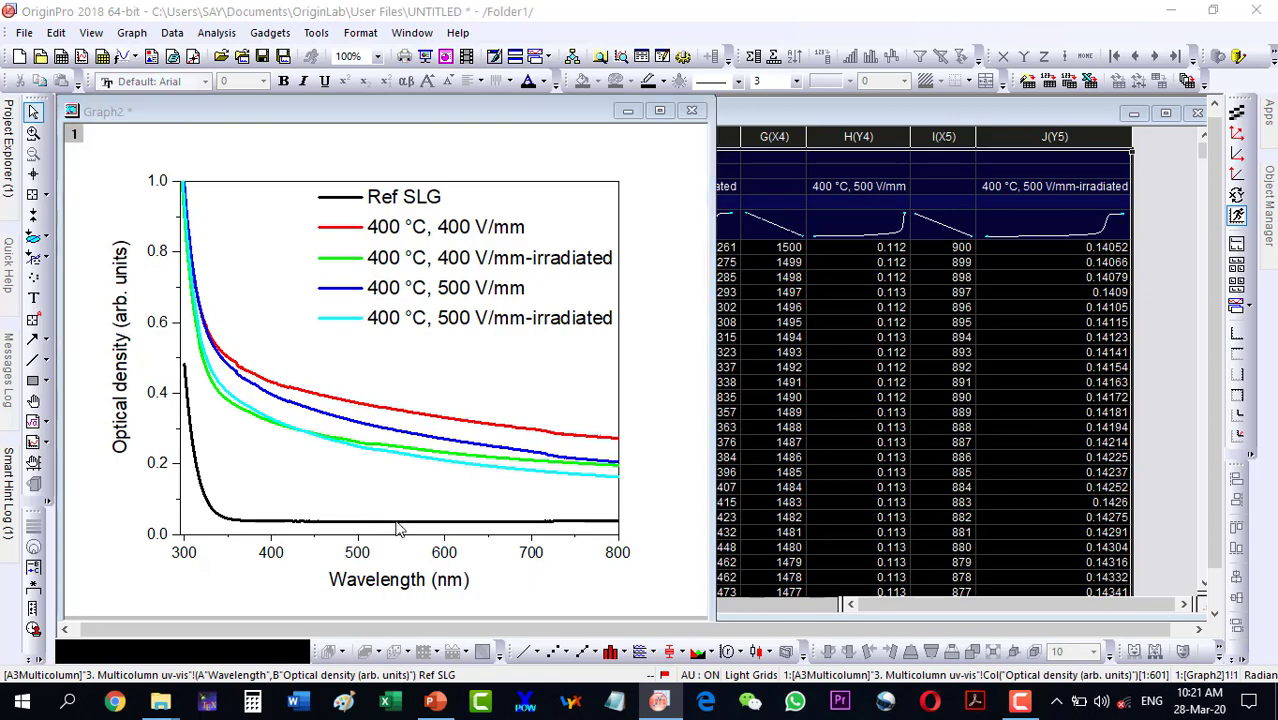
drag(314, 48, 516, 58)
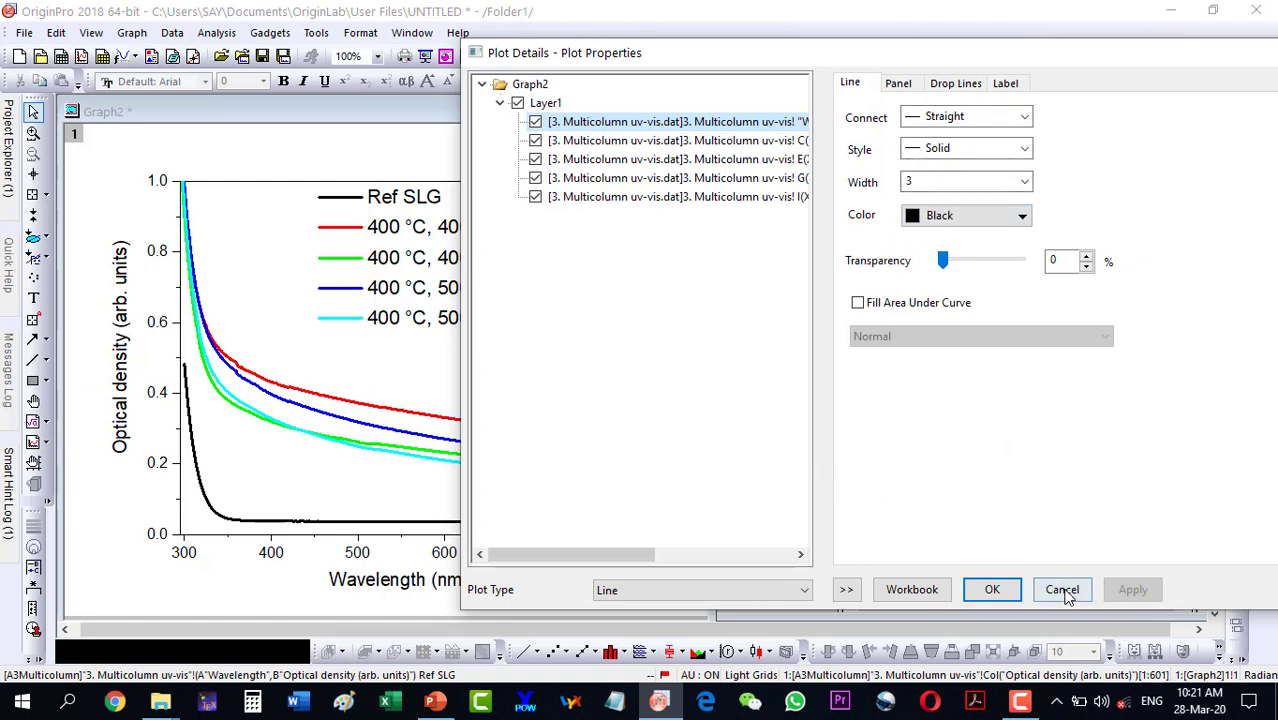
click(686, 142)
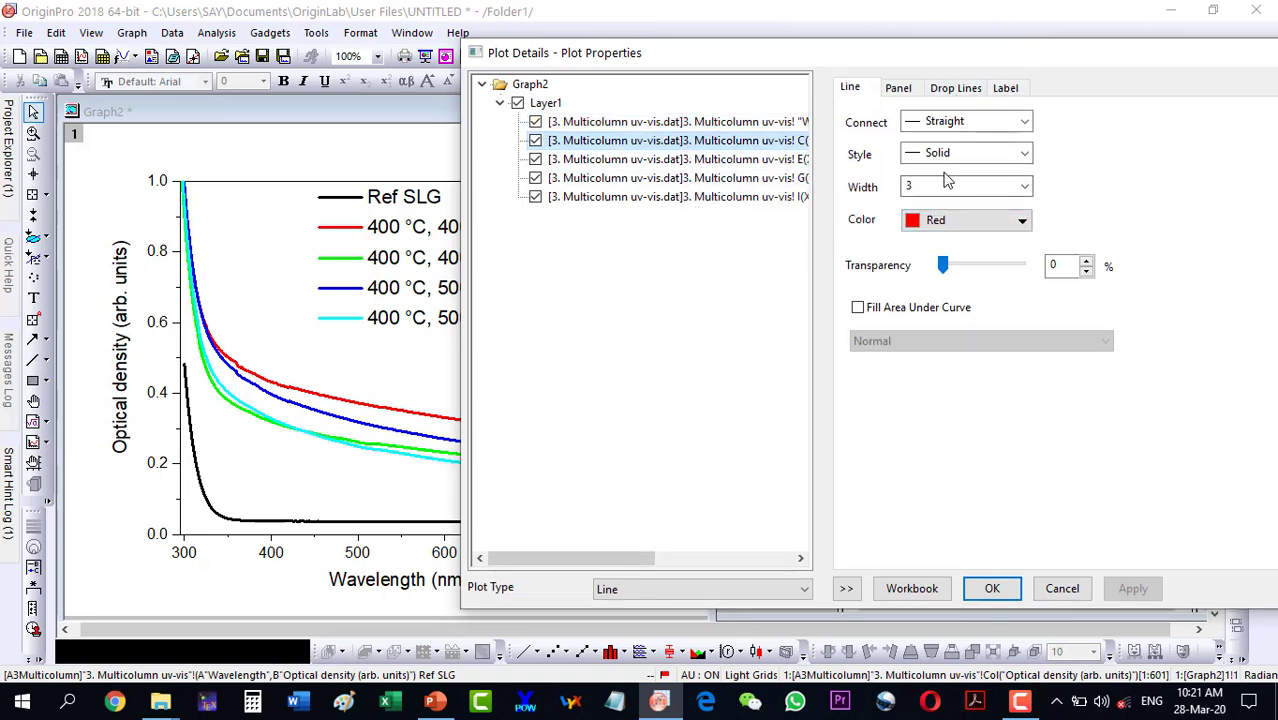
click(608, 161)
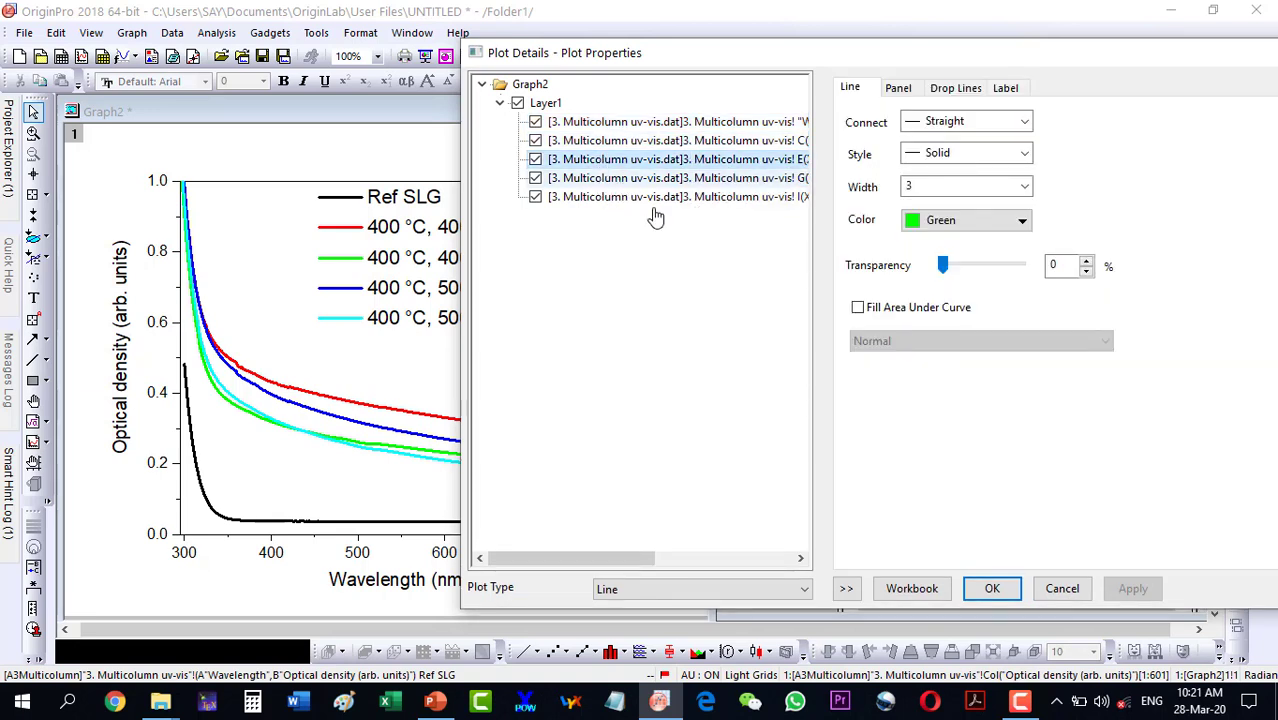
click(1063, 590)
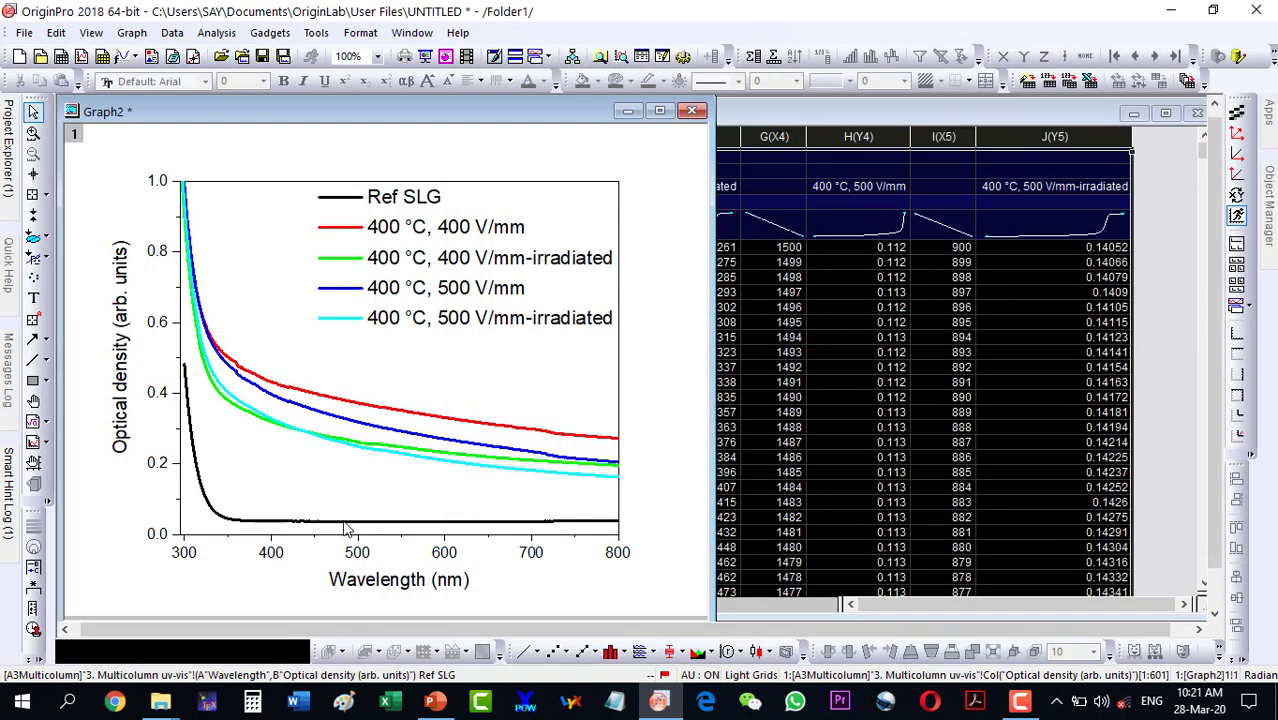
Step: Set the line style of the Ref SLG curve to Dot
click(344, 522)
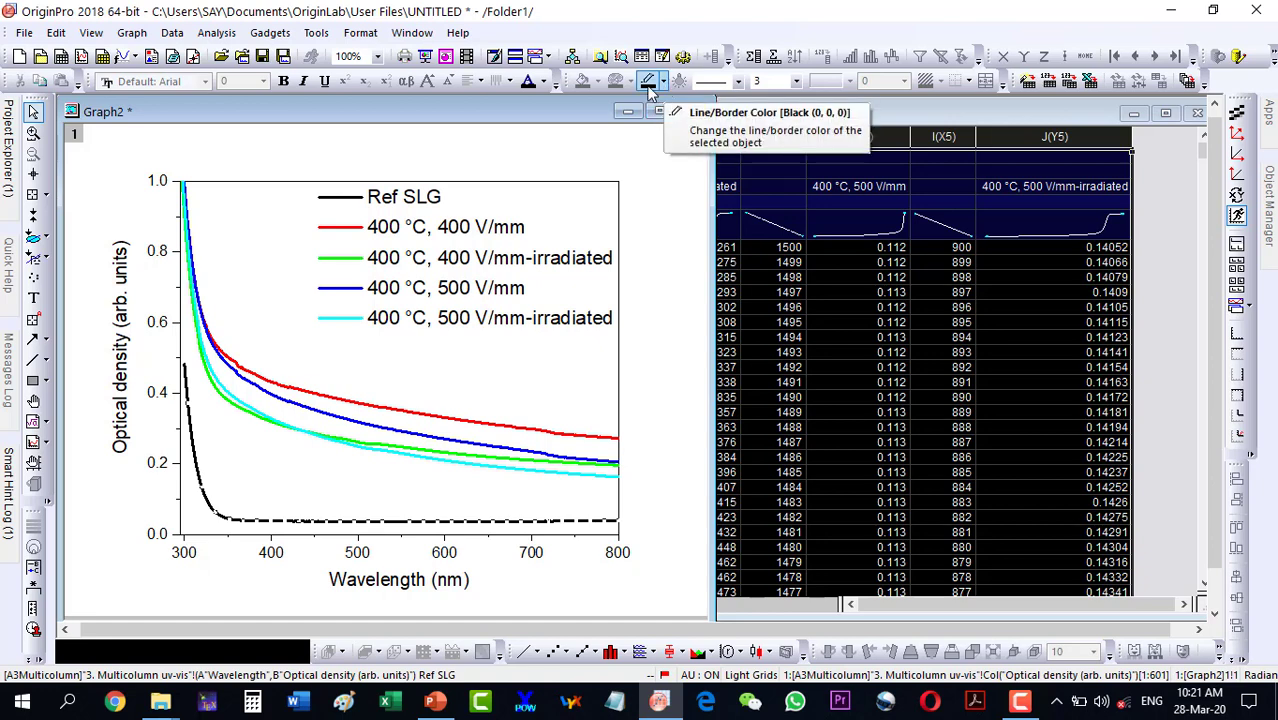
click(739, 84)
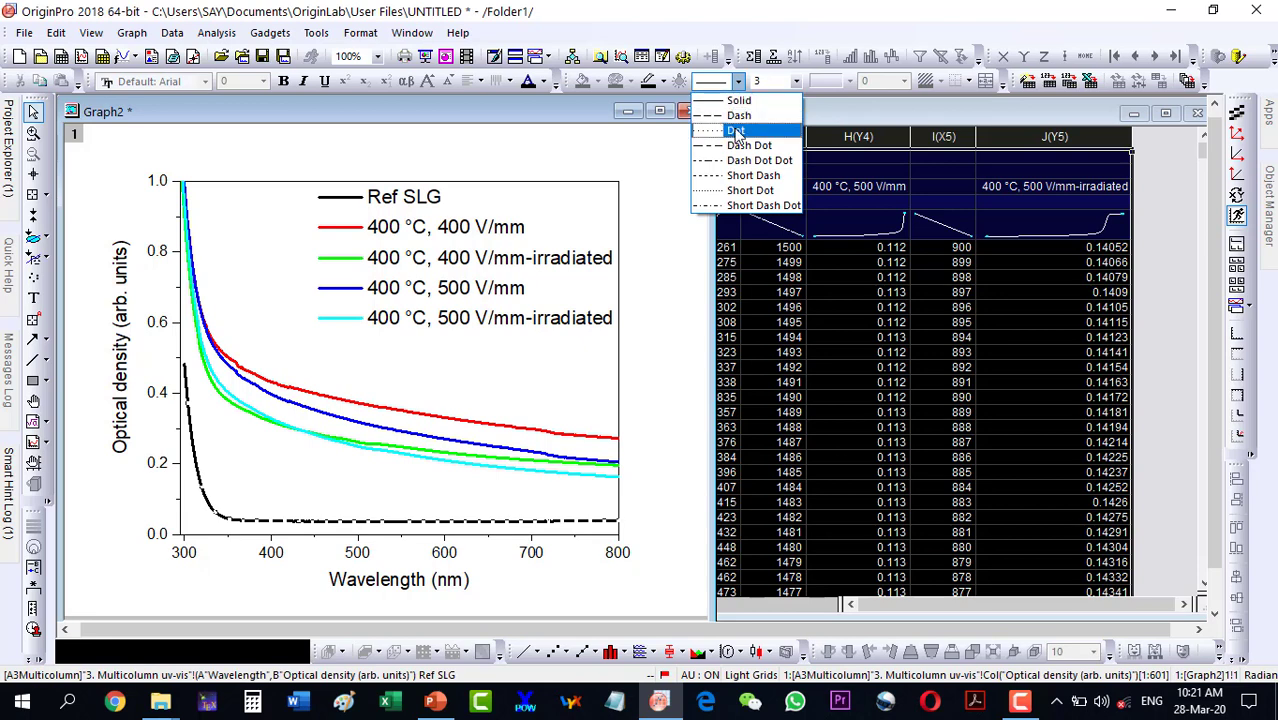
click(735, 131)
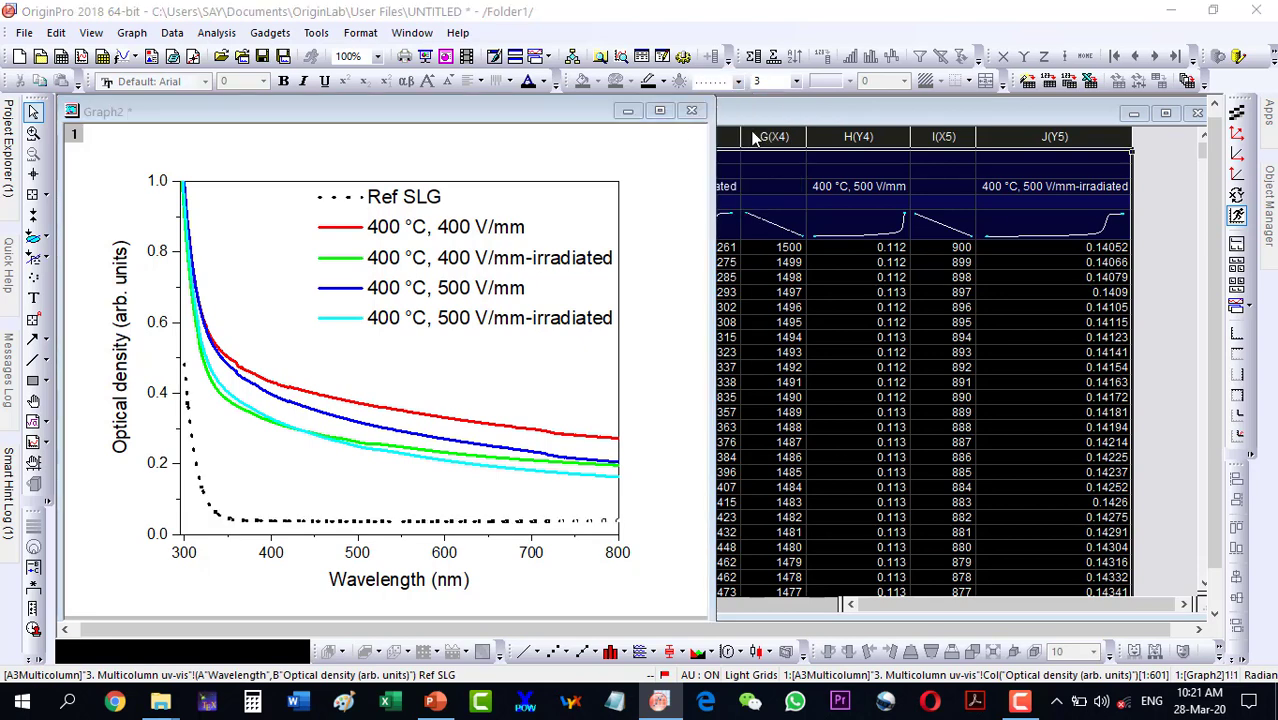
click(347, 501)
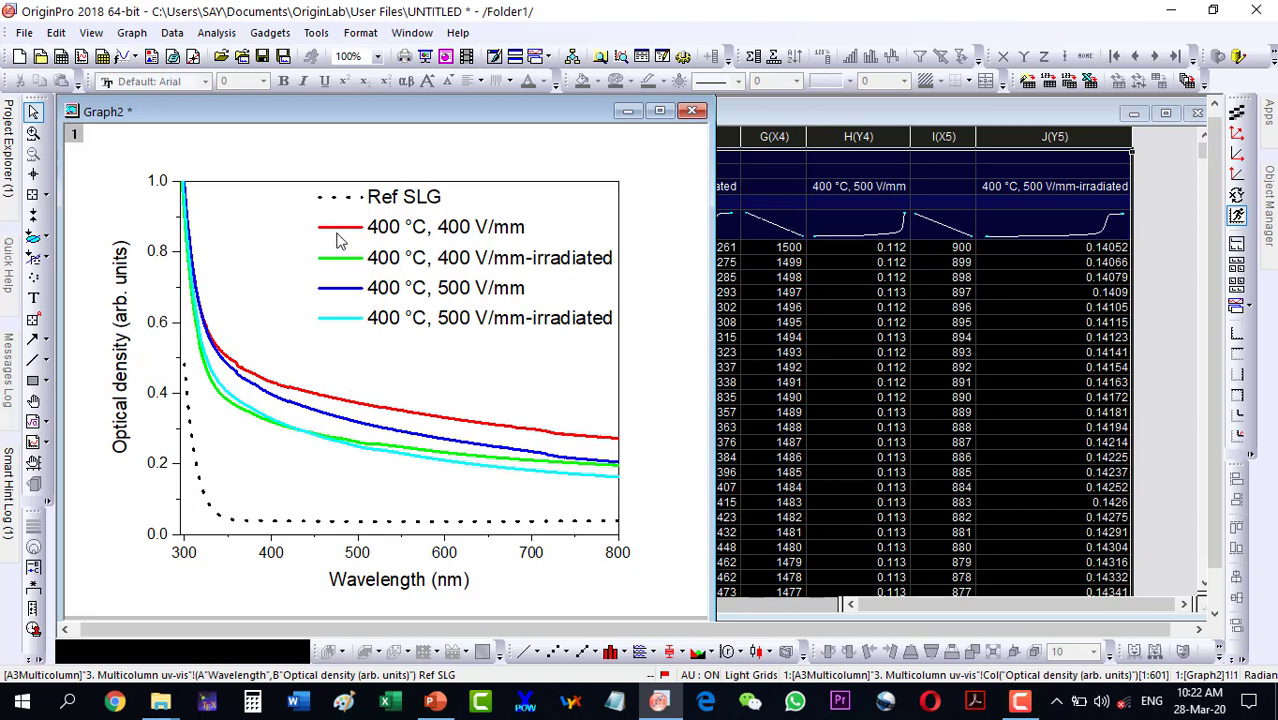
Step: Format the 400 °C, 400 V/mm curve as a black line in the Dash style
click(367, 410)
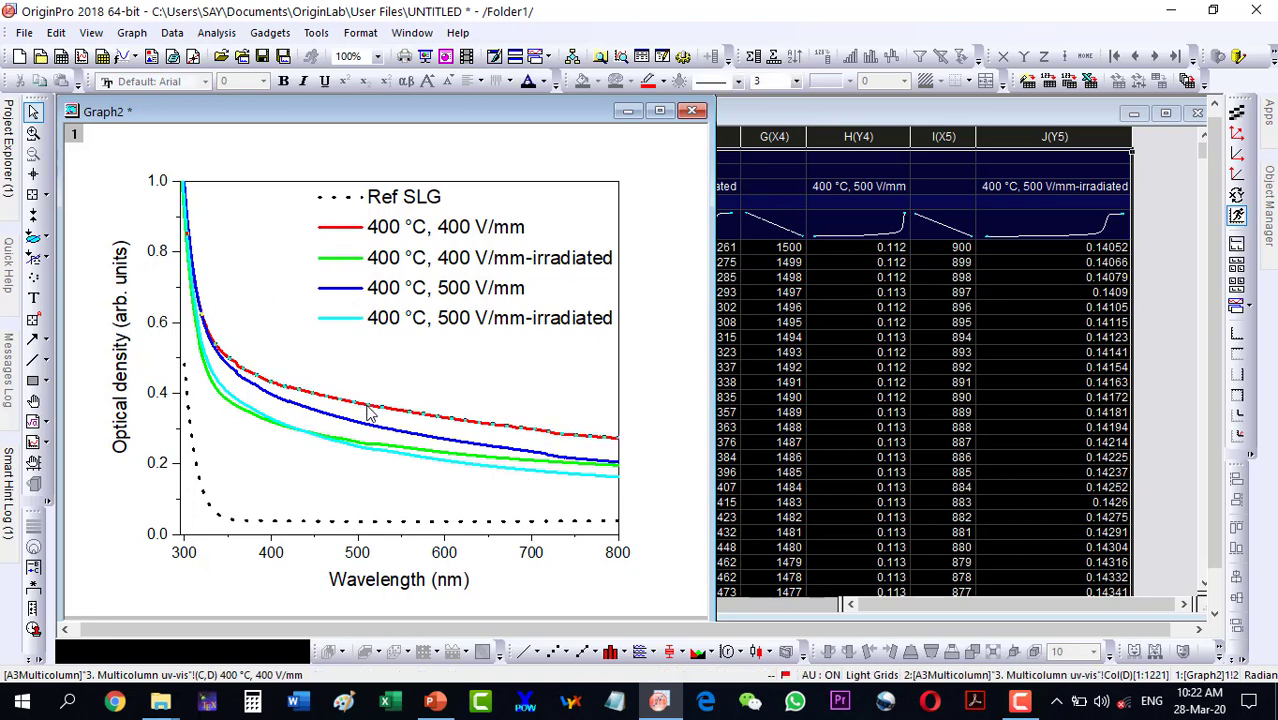
click(663, 84)
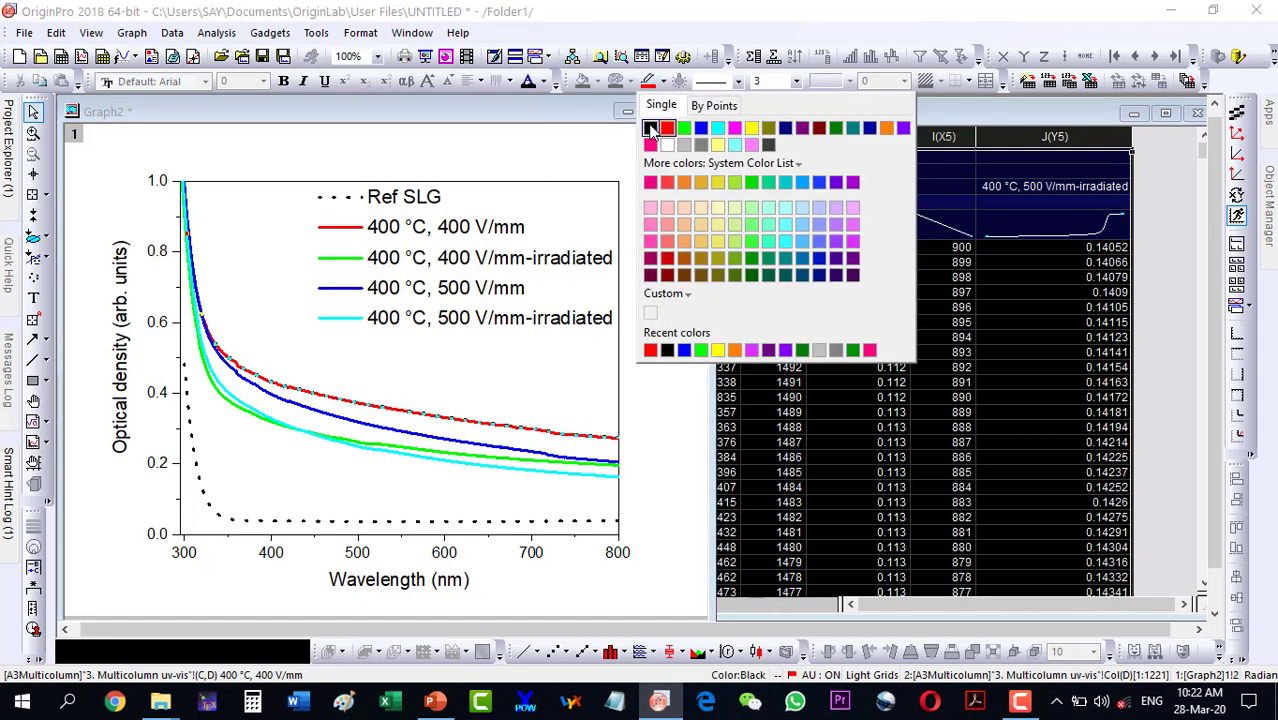
click(652, 130)
click(720, 81)
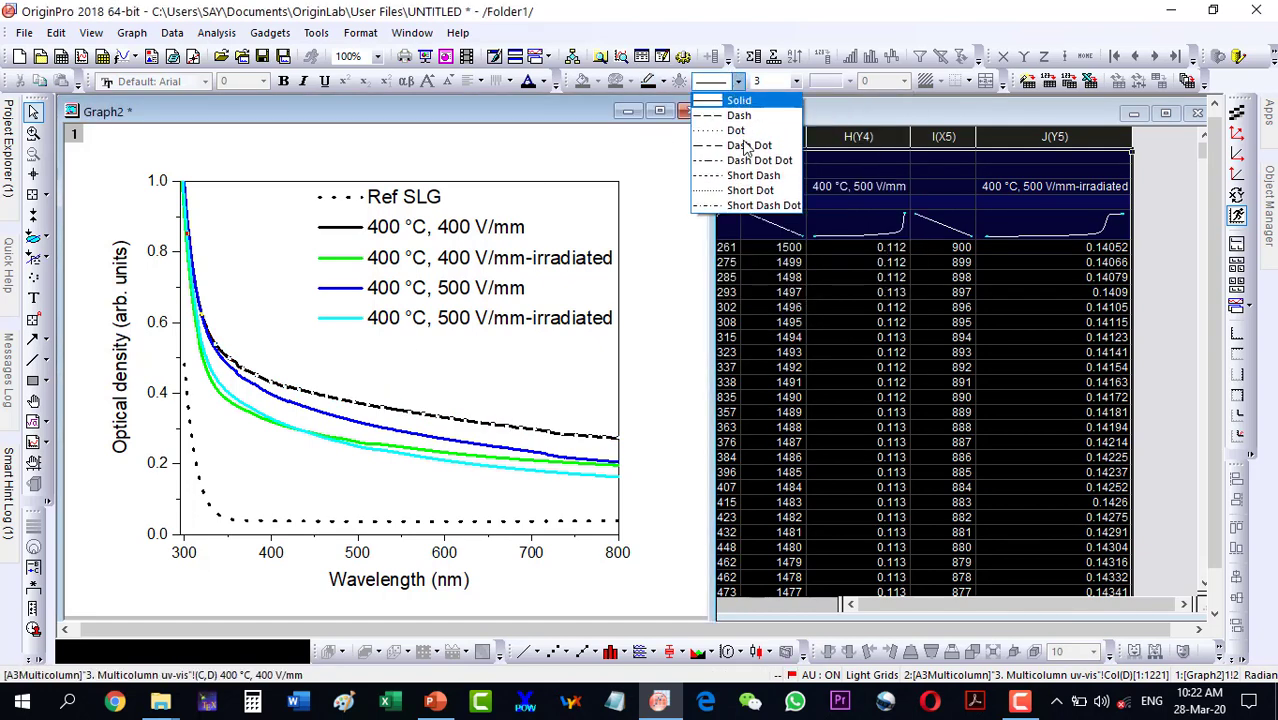
click(737, 117)
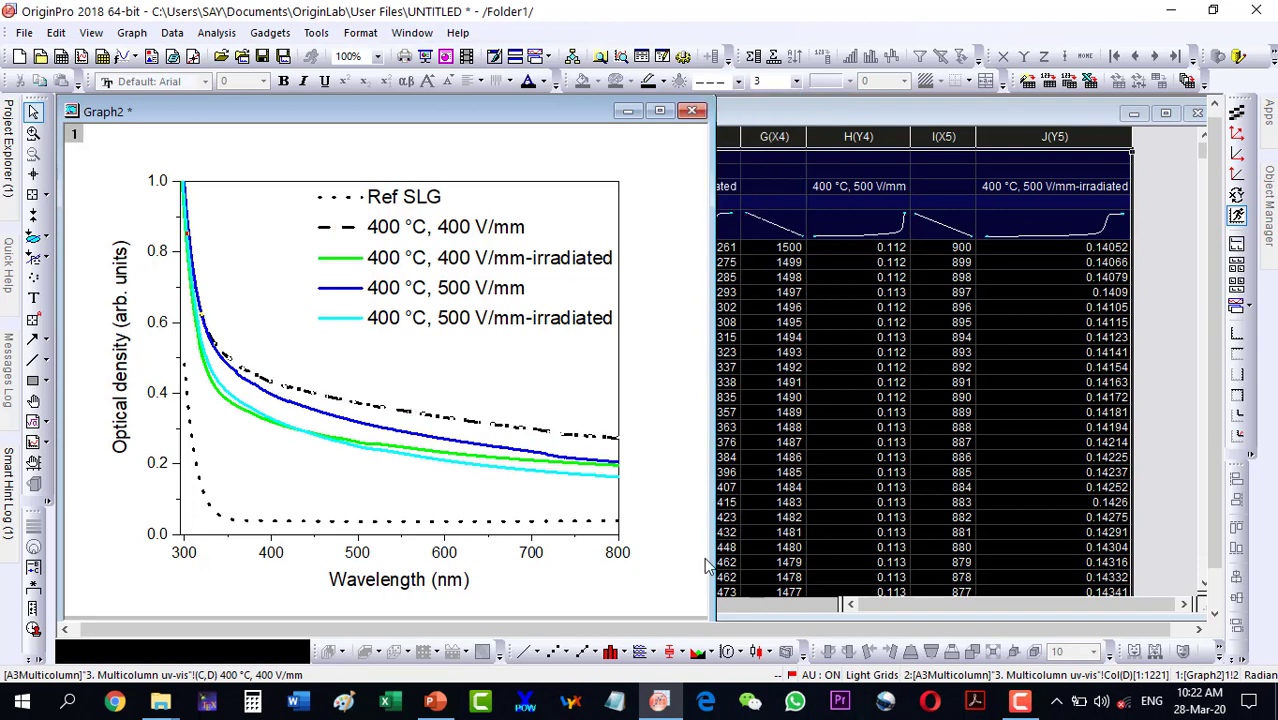
click(463, 404)
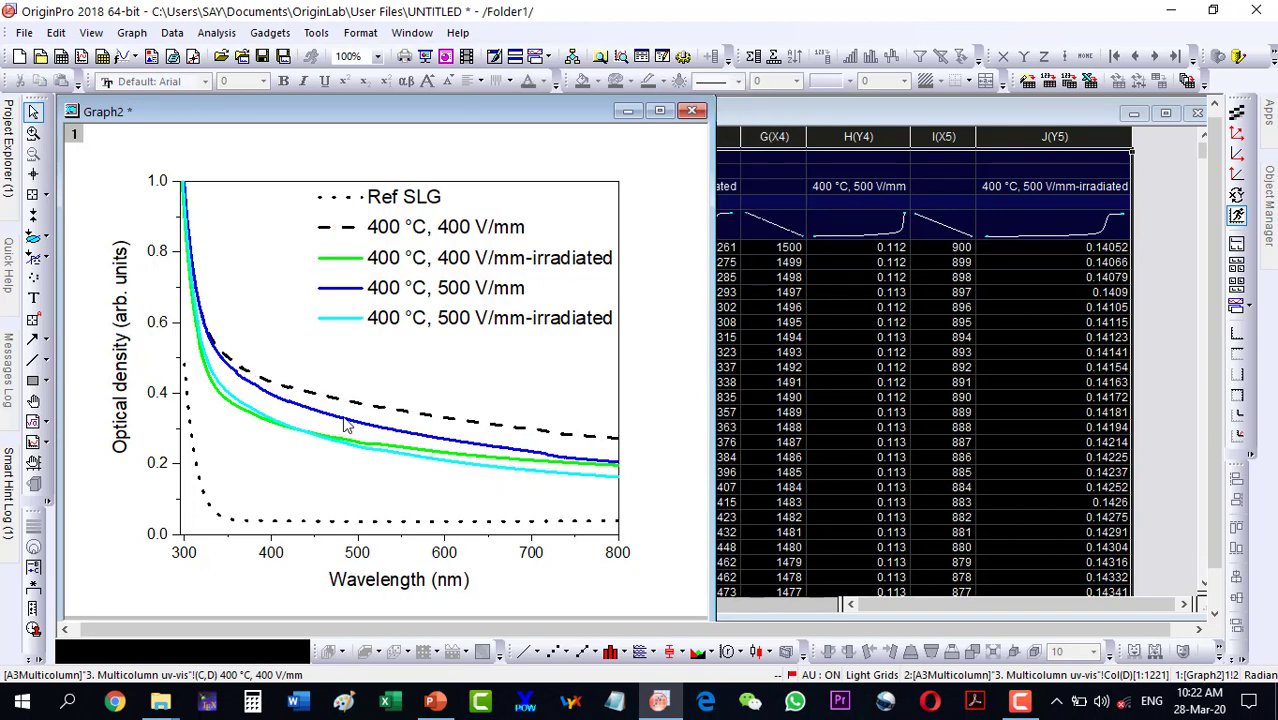
Step: Format the 400 °C, 400 V/mm-irradiated curve as a black line in the Short Dot style
click(350, 263)
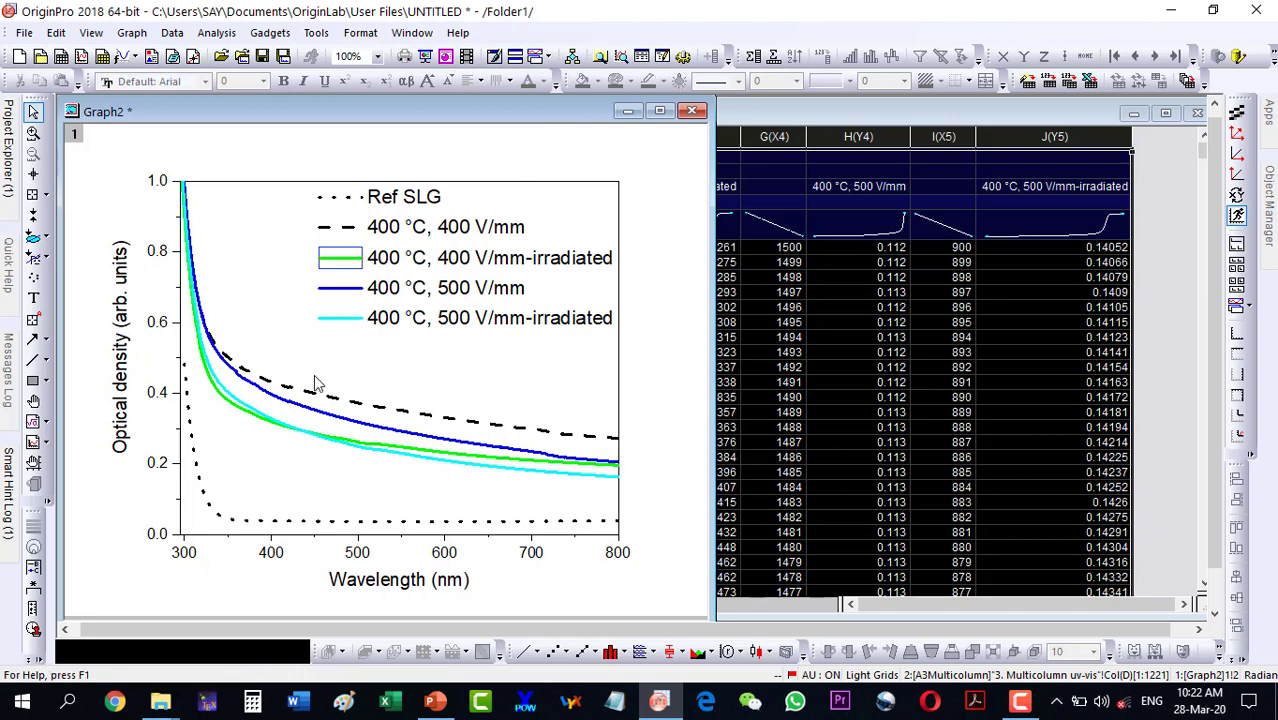
click(237, 414)
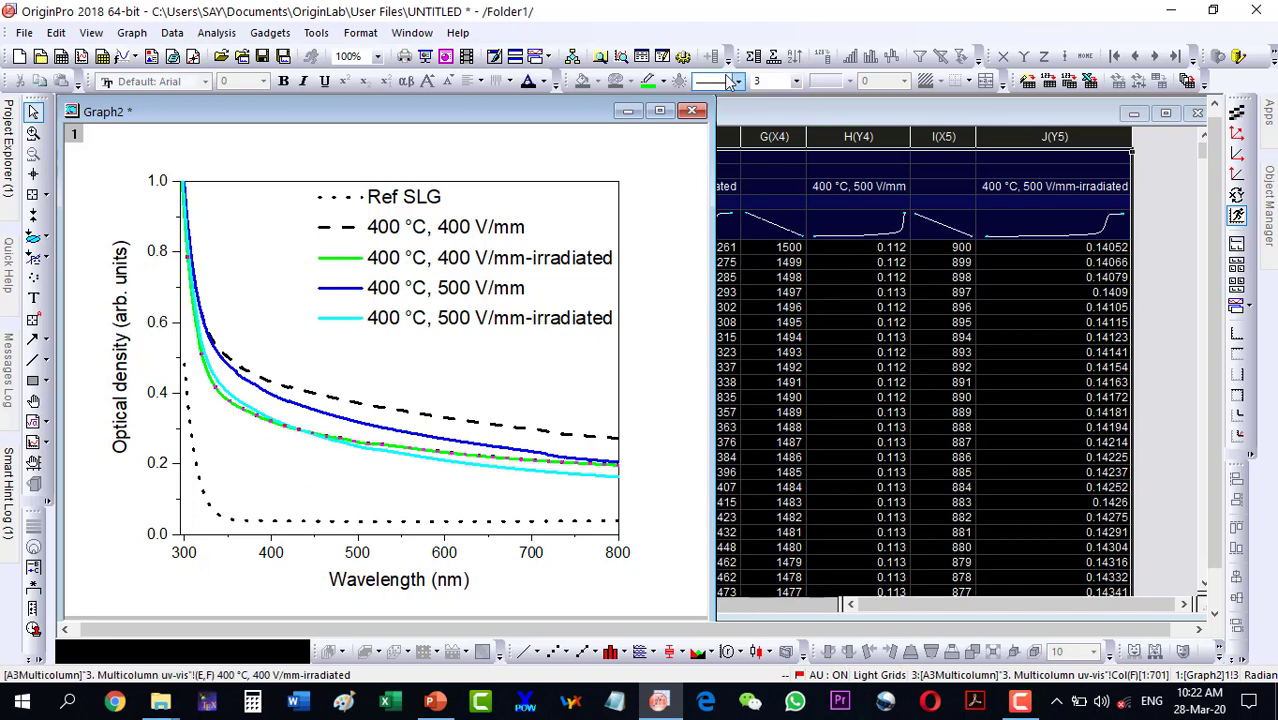
click(660, 81)
click(650, 129)
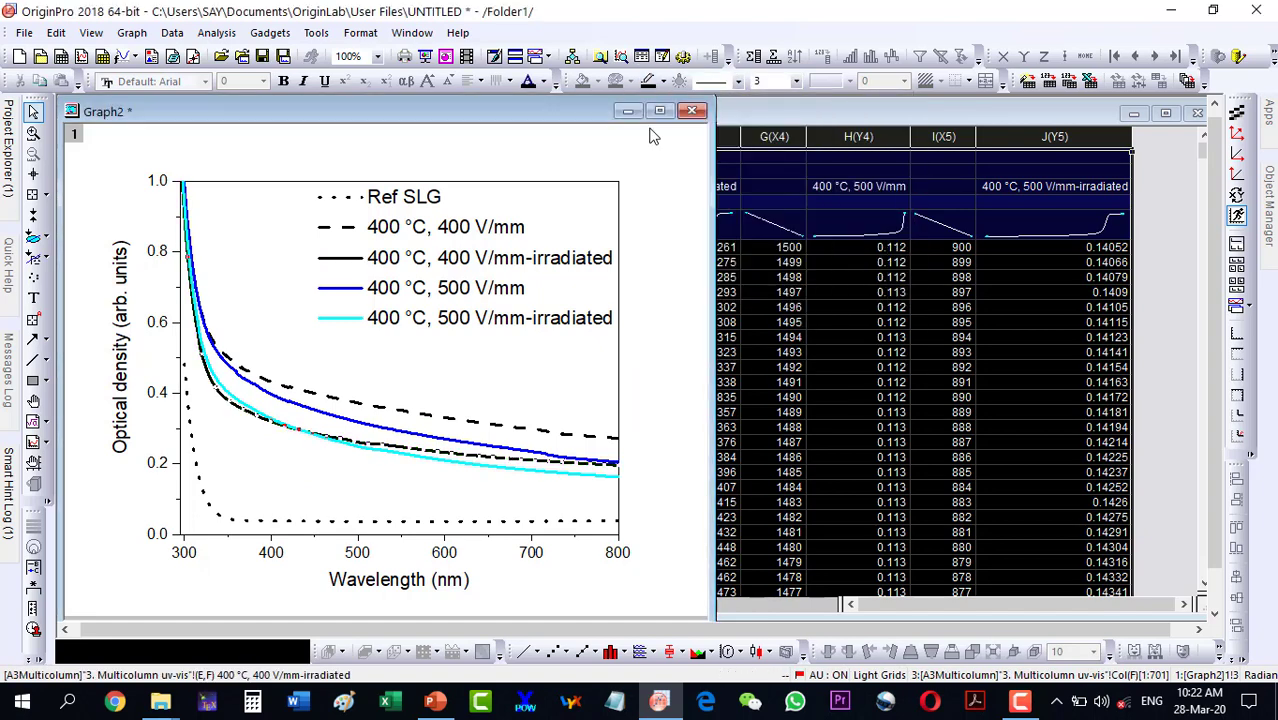
click(739, 84)
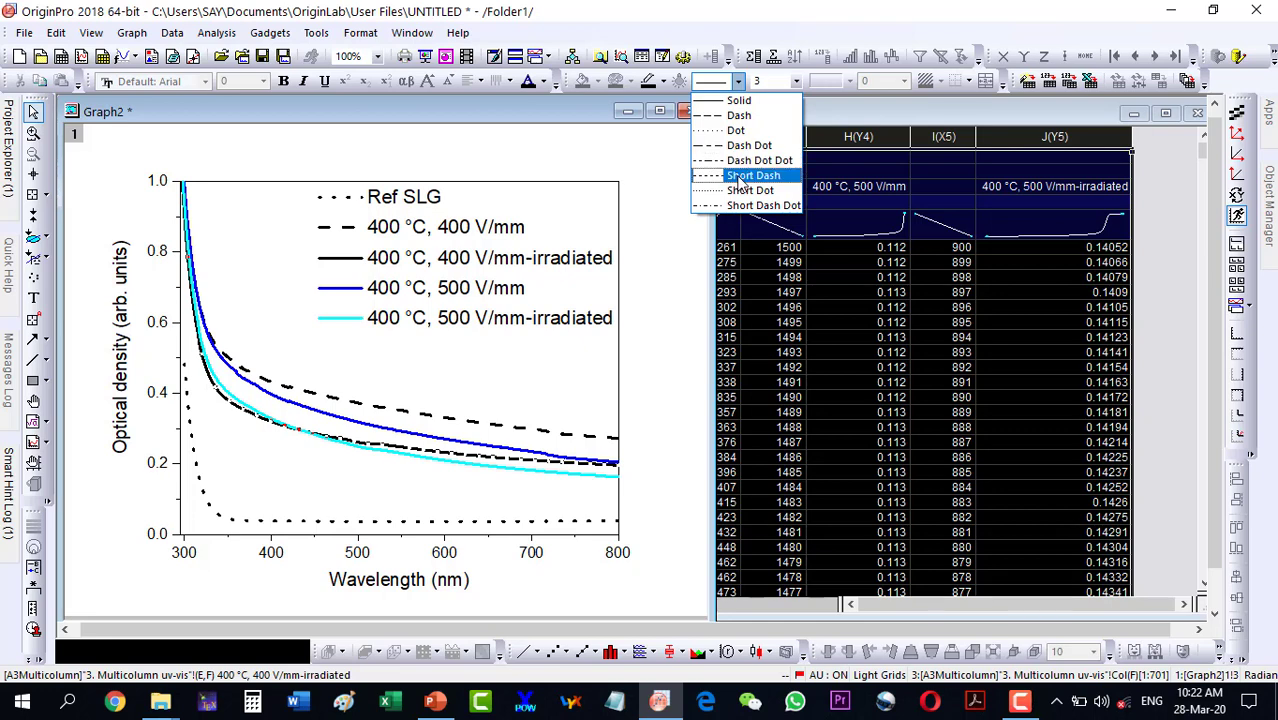
click(741, 191)
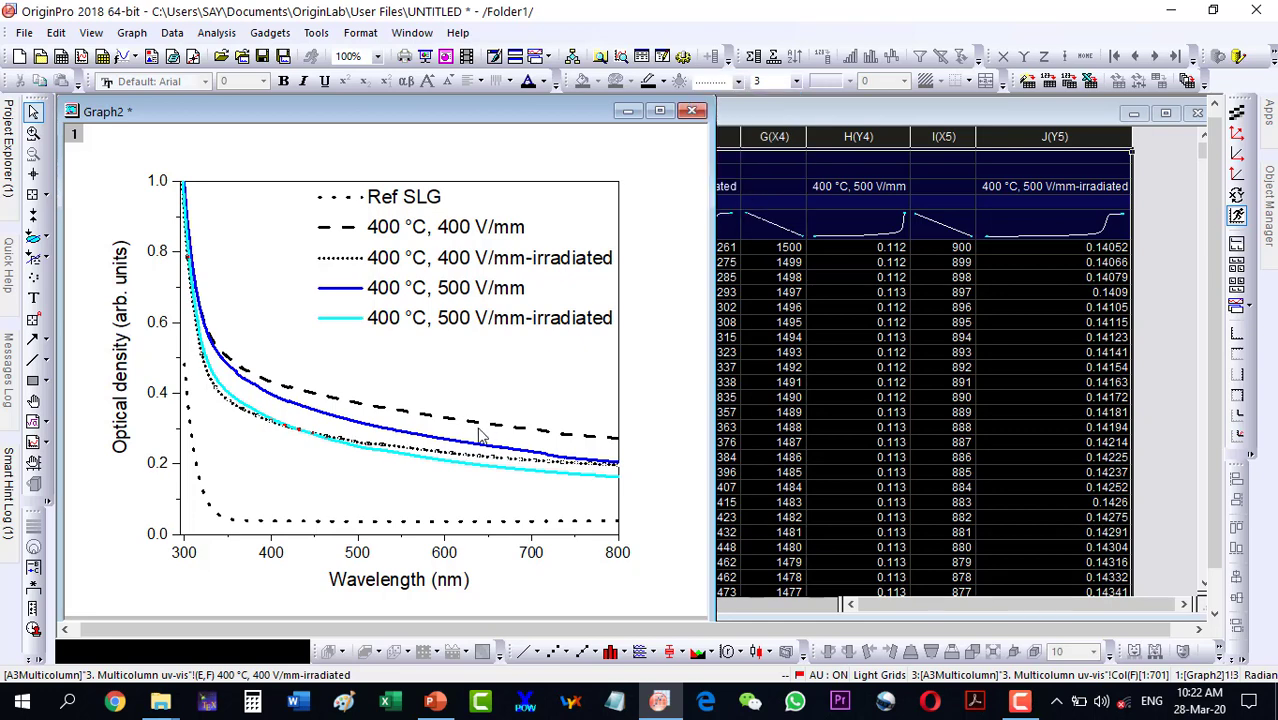
click(442, 510)
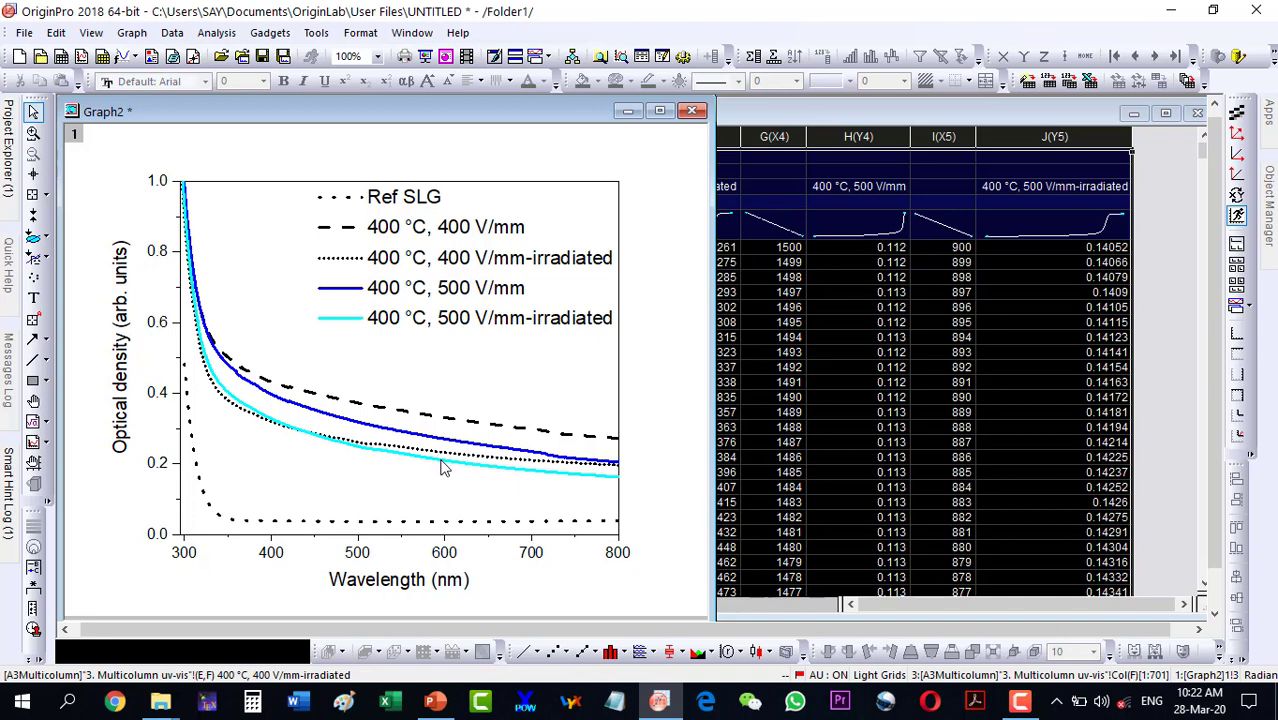
Step: Format the 400 °C, 500 V/mm-irradiated curve as a black line in the Short Dash Dot style
click(445, 466)
click(649, 80)
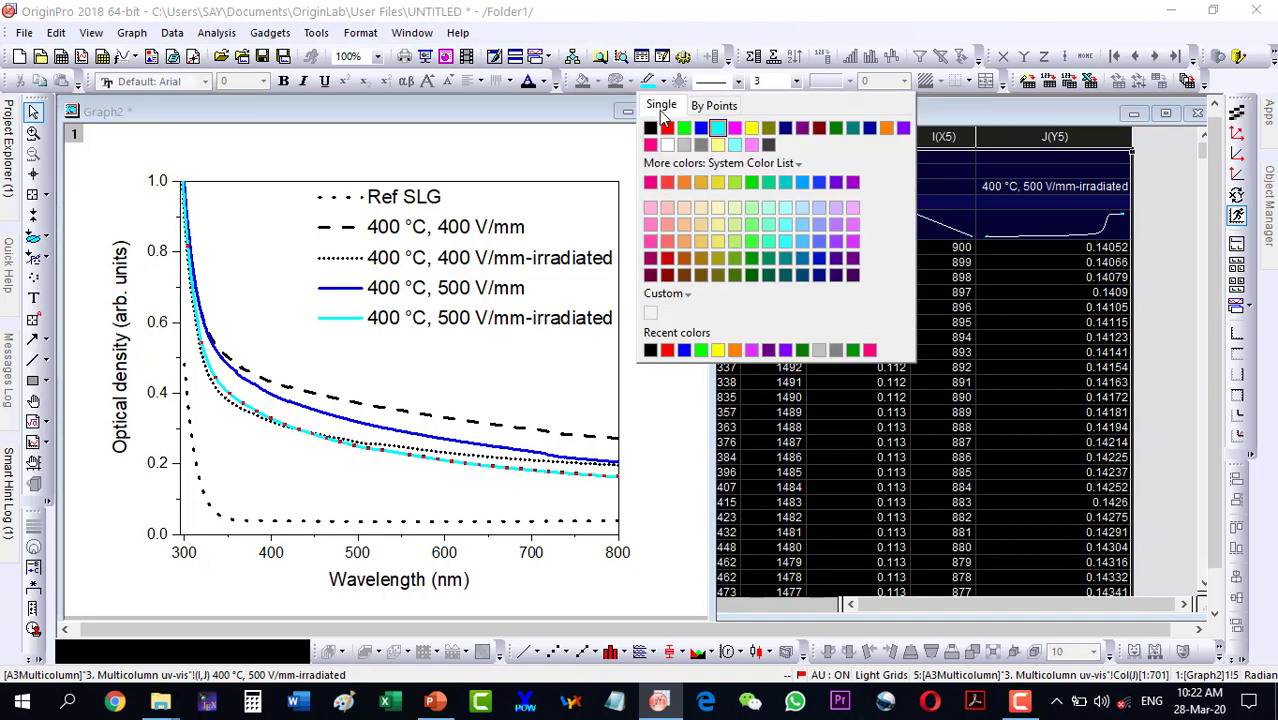
click(650, 127)
click(738, 80)
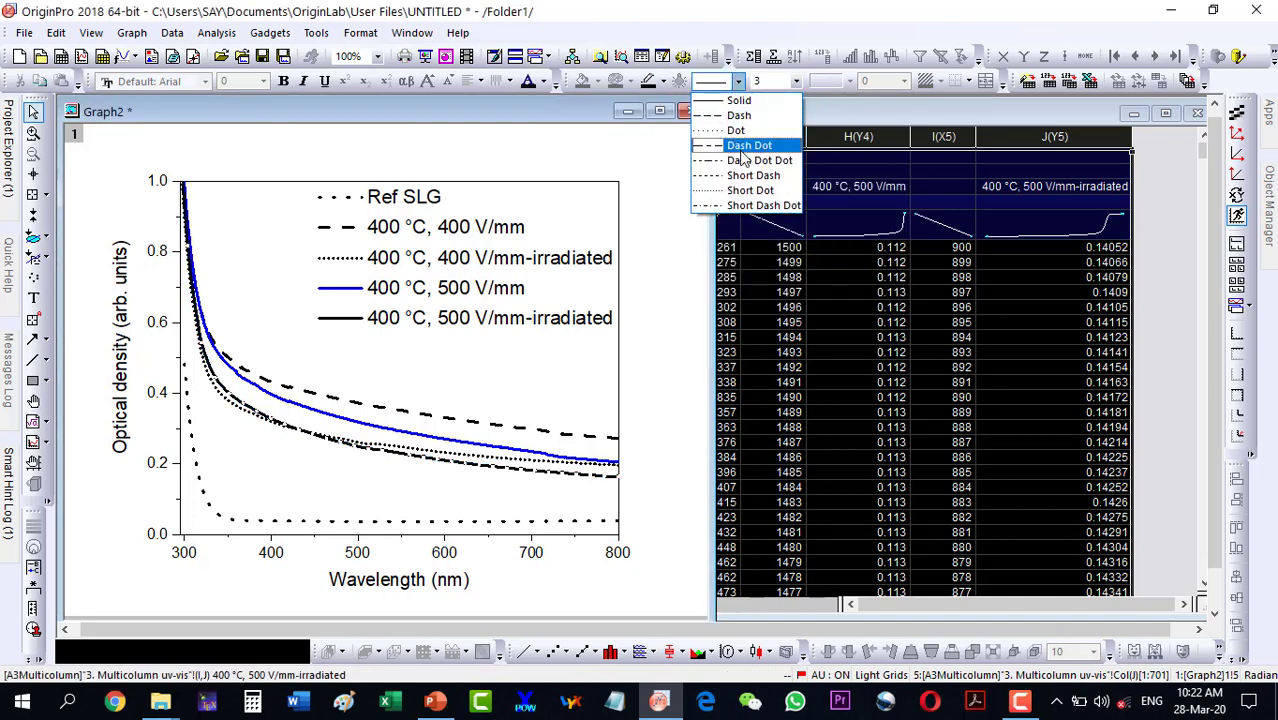
click(762, 205)
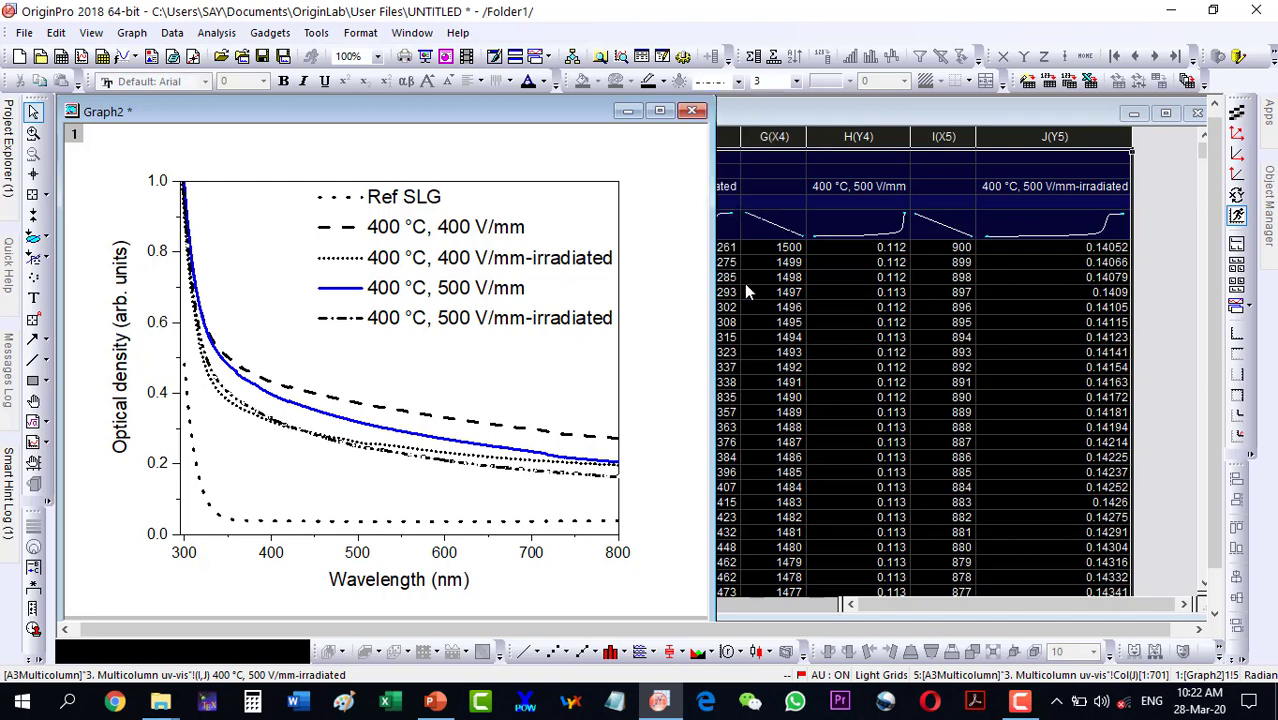
click(405, 488)
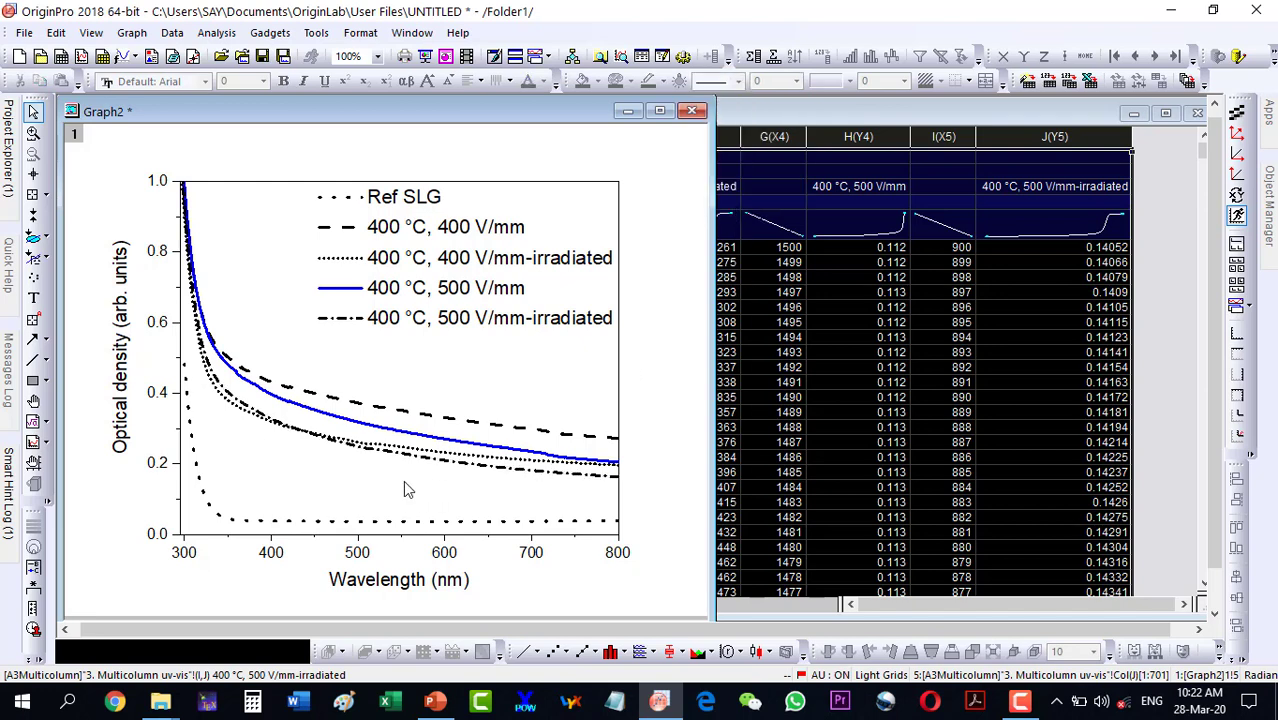
Step: Format the 400 °C, 500 V/mm curve as a black line in the Short Dash style
click(383, 431)
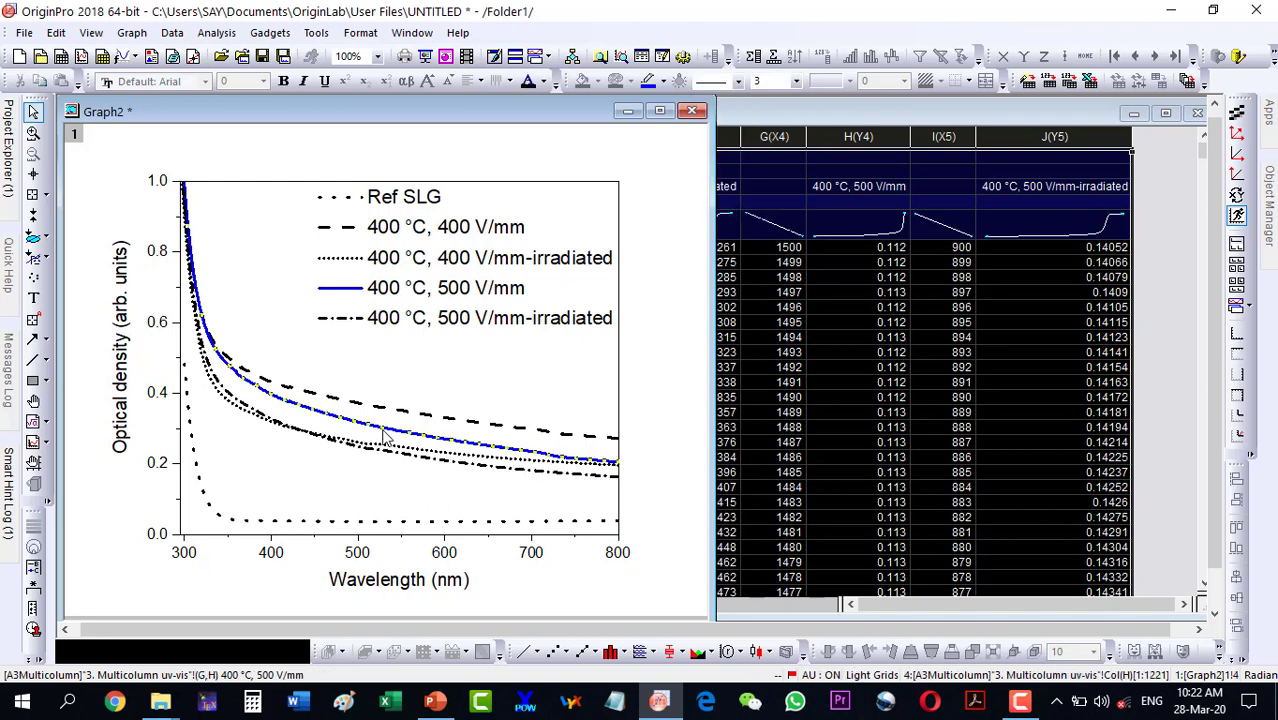
click(658, 81)
click(651, 129)
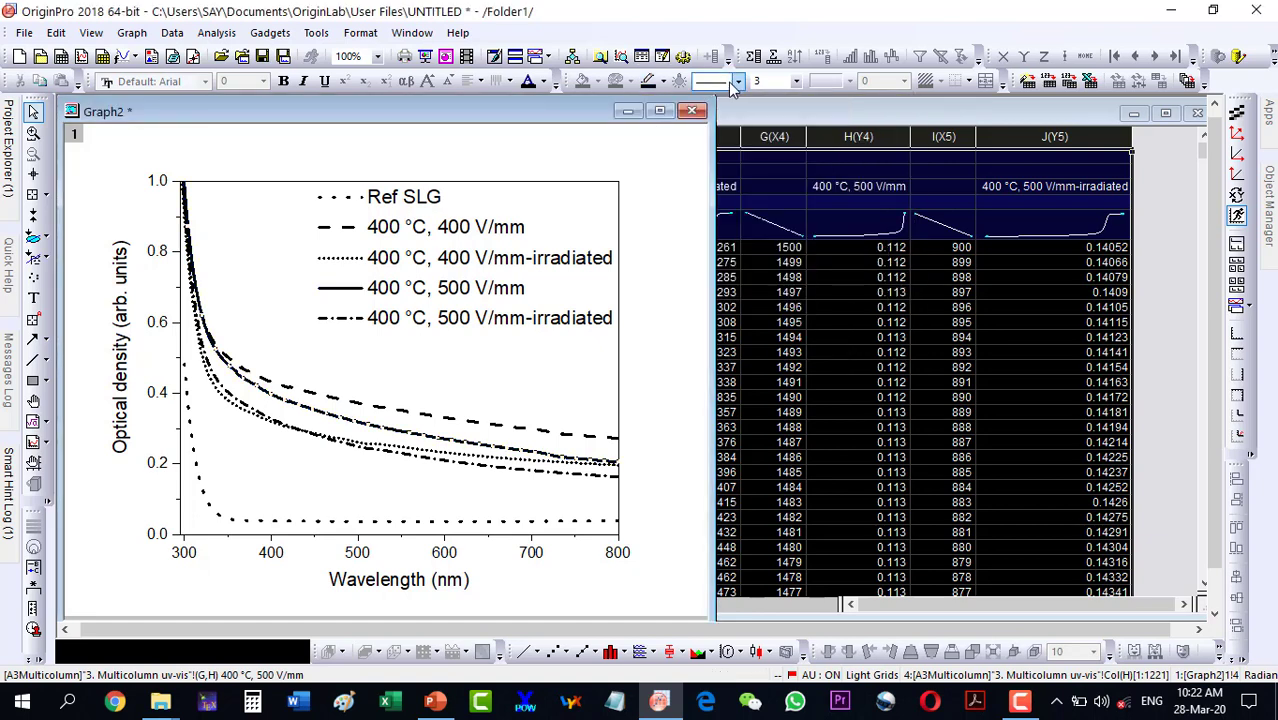
click(738, 81)
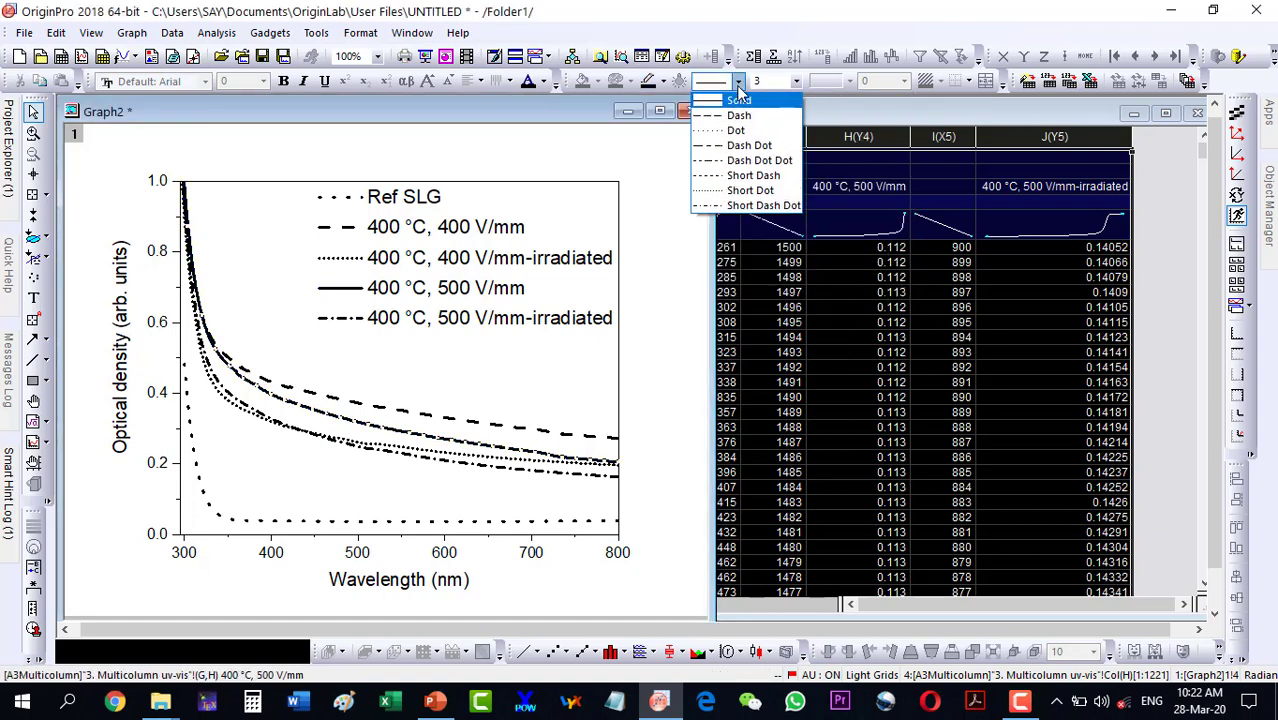
click(752, 175)
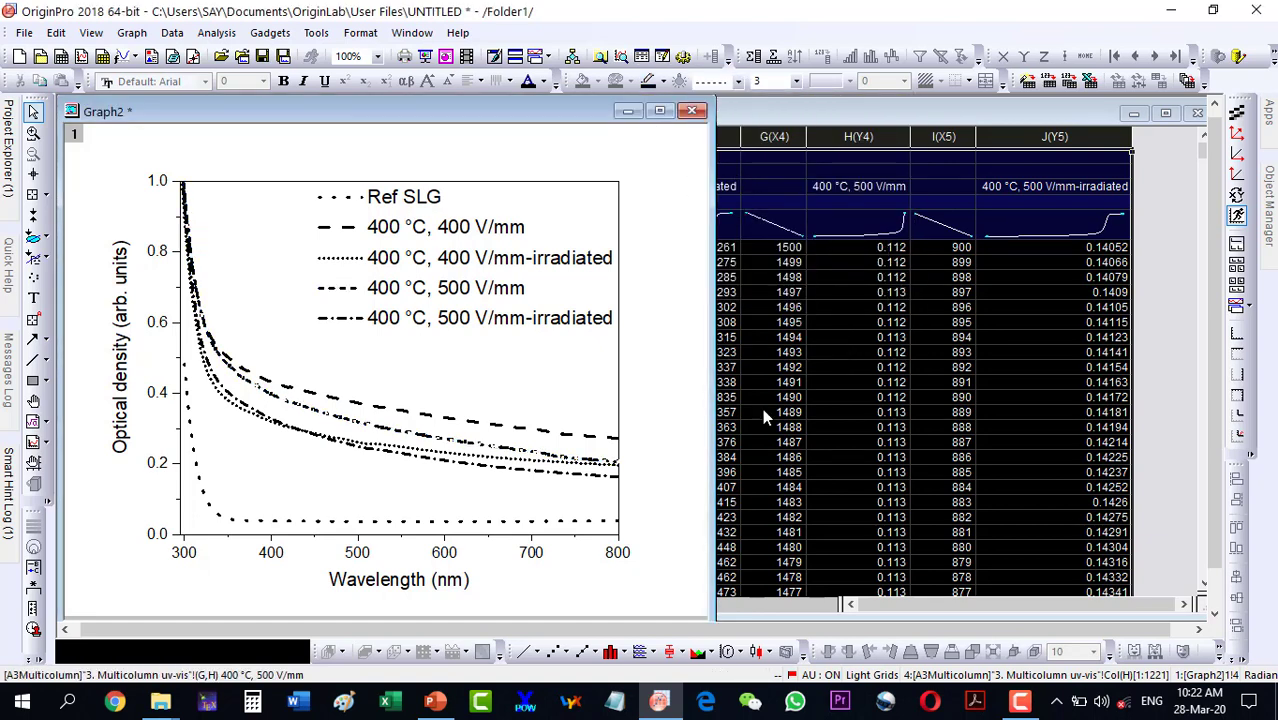
click(380, 500)
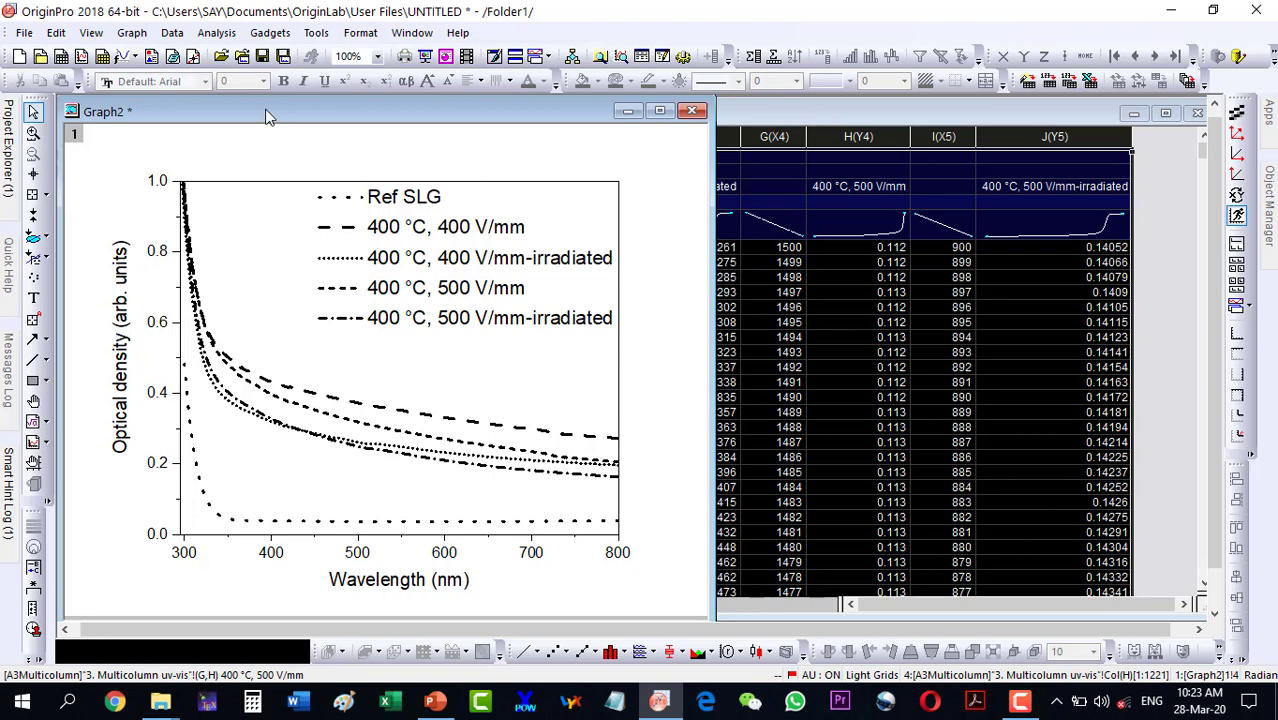
mouse_move(155, 119)
mouse_down()
mouse_move(177, 114)
mouse_move(161, 121)
mouse_up()
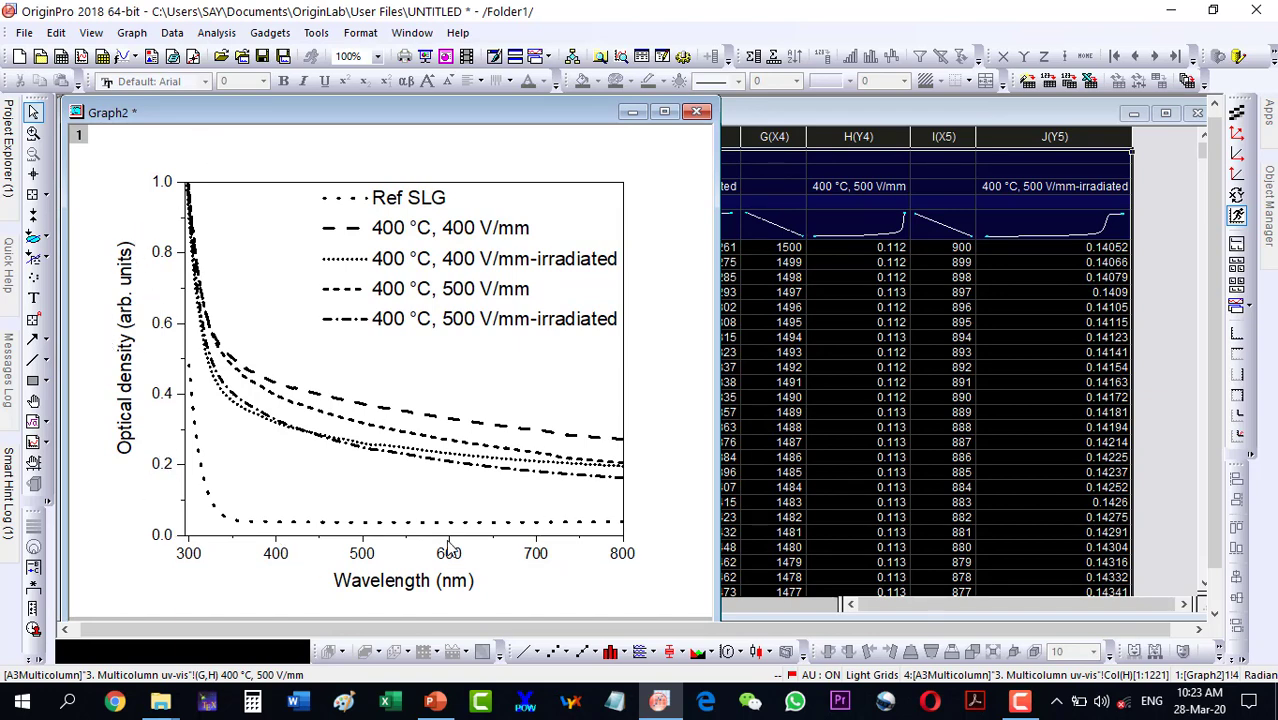
click(355, 550)
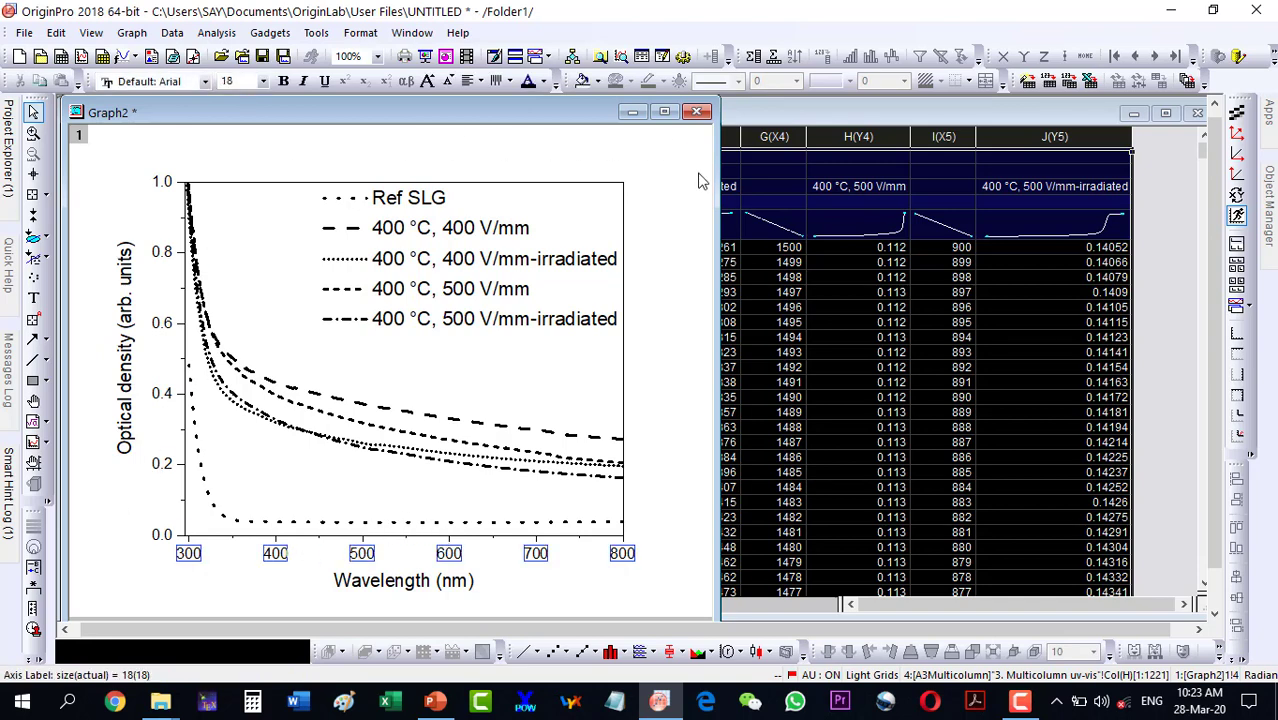
click(686, 347)
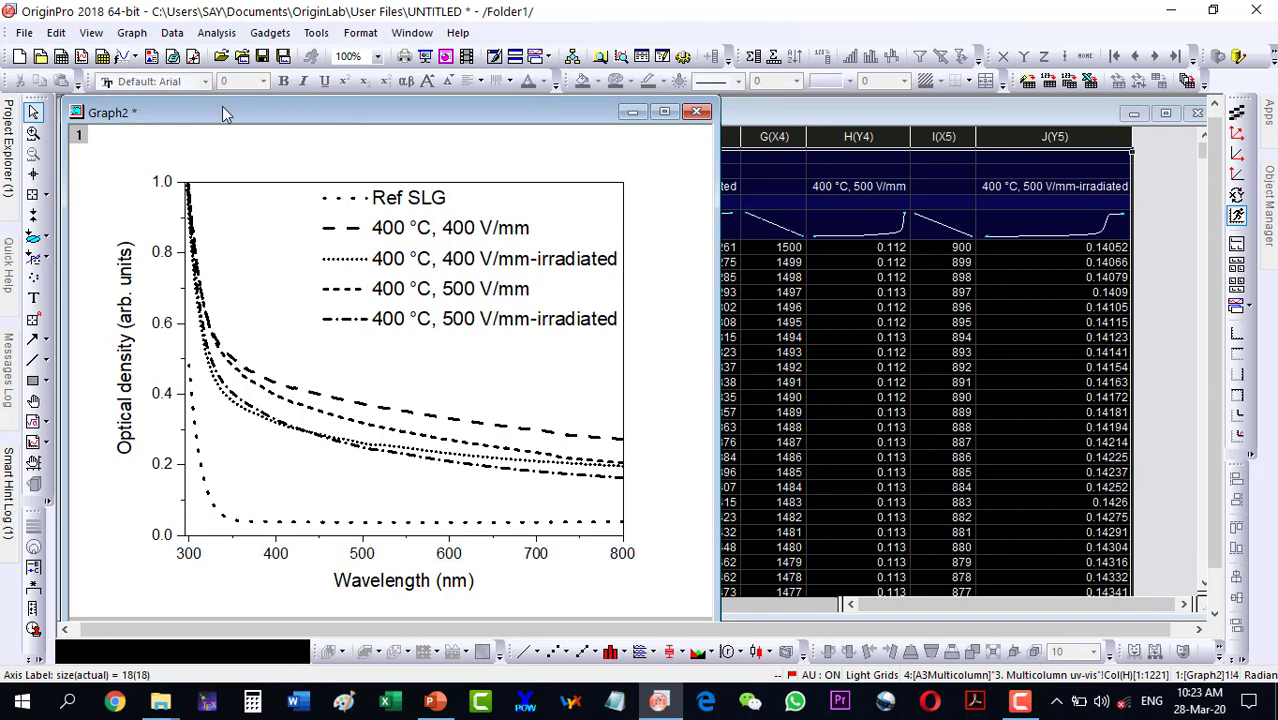
Step: Minimize the A3Multicolumn worksheet and arrange the Graph1 and Graph2 windows side by side
drag(180, 113, 714, 113)
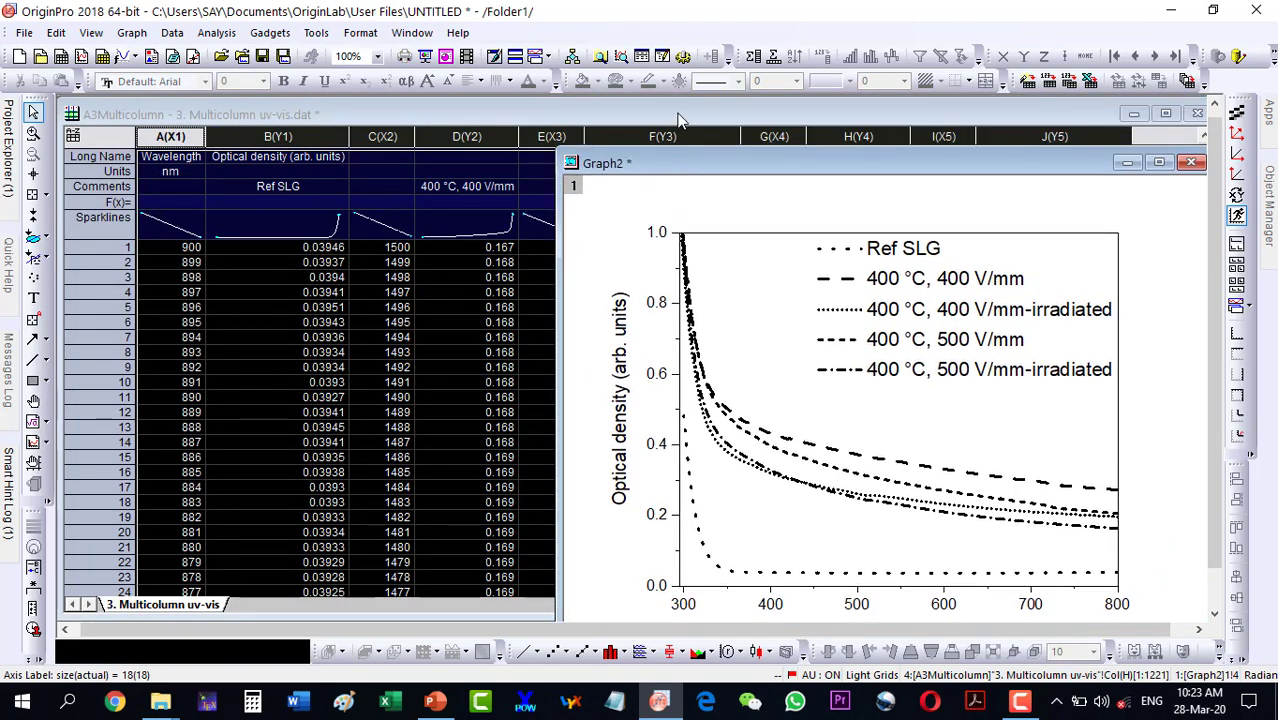
click(1134, 114)
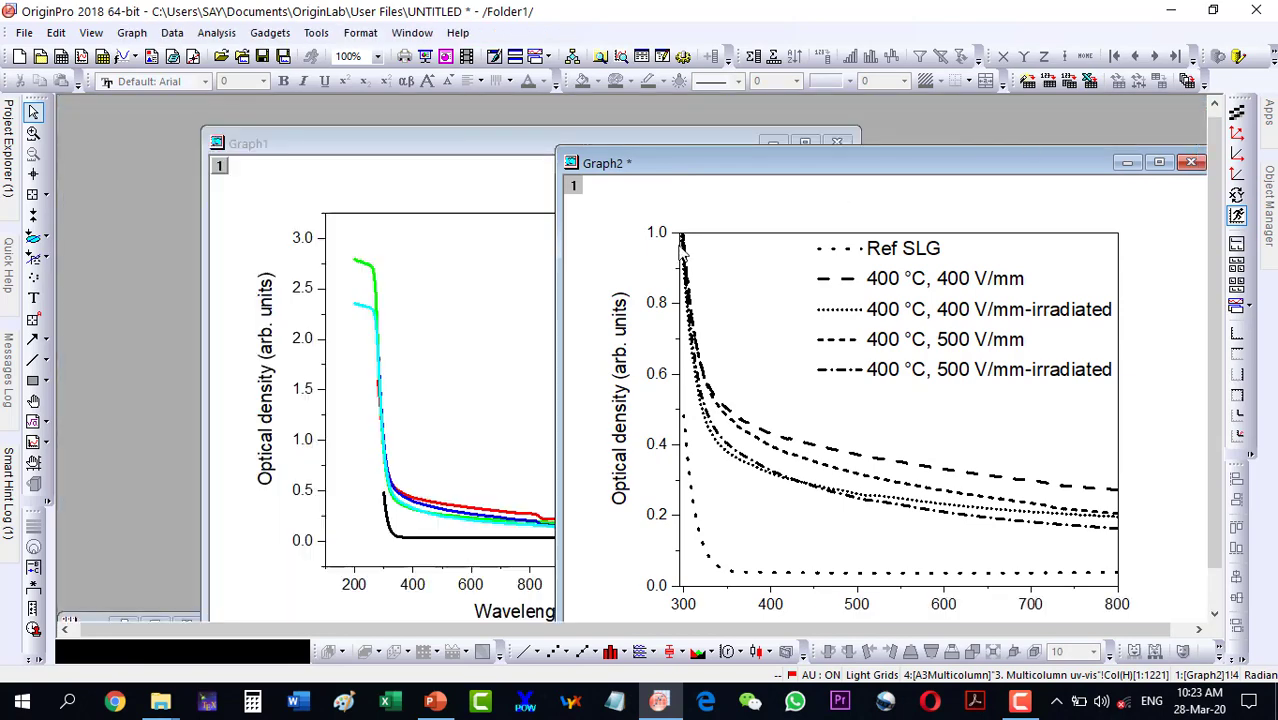
drag(320, 157, 194, 124)
drag(754, 175, 771, 121)
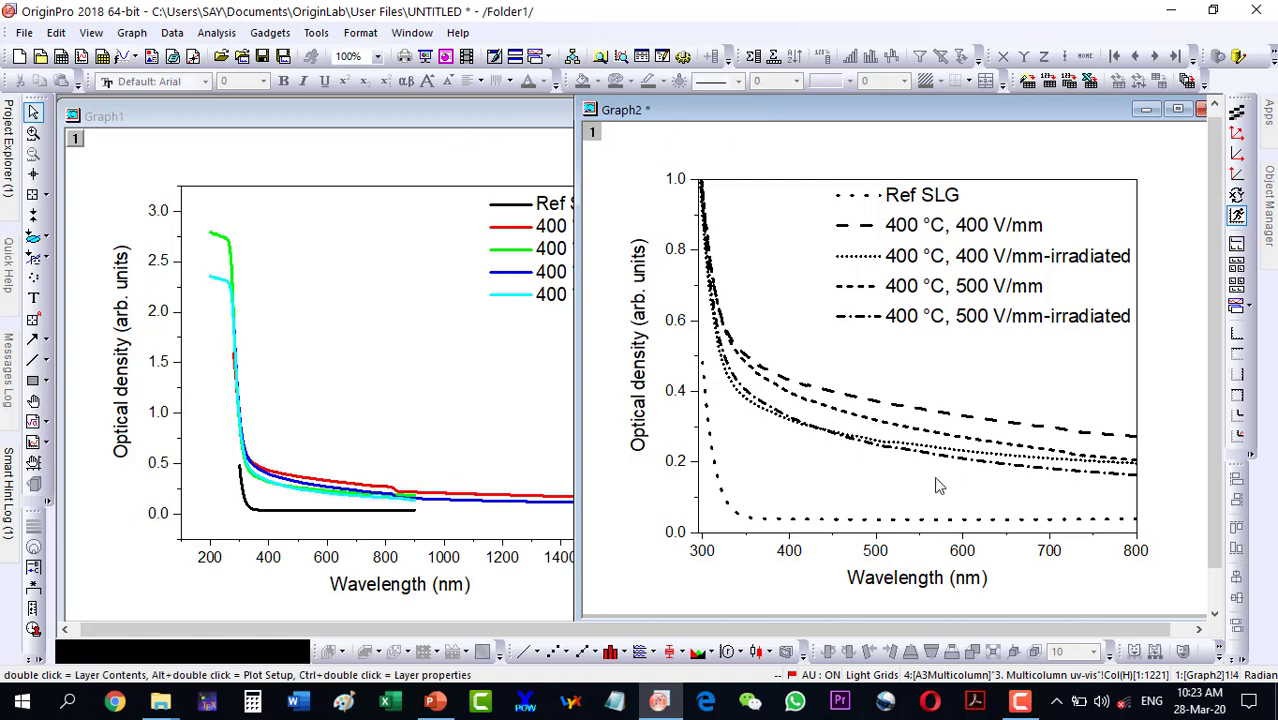
Step: Copy the All format of the Graph2 layer and paste it onto the Graph1 layer
right_click(810, 487)
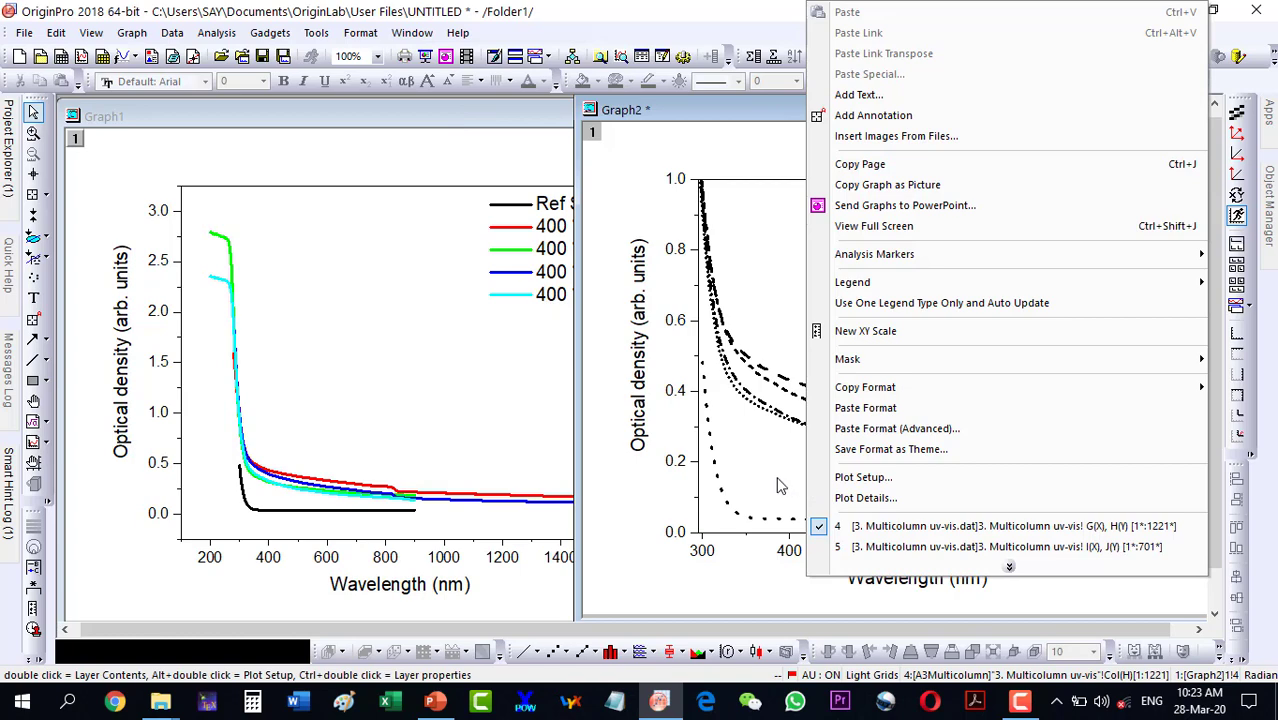
click(781, 485)
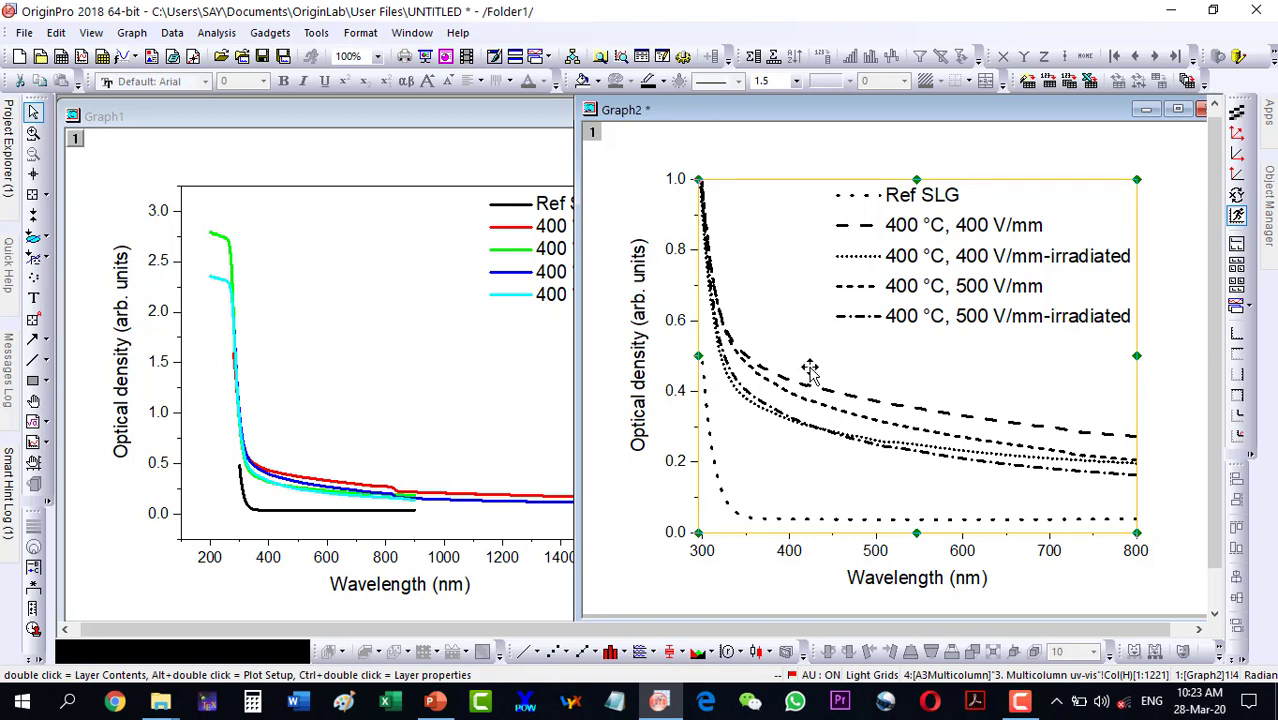
right_click(803, 479)
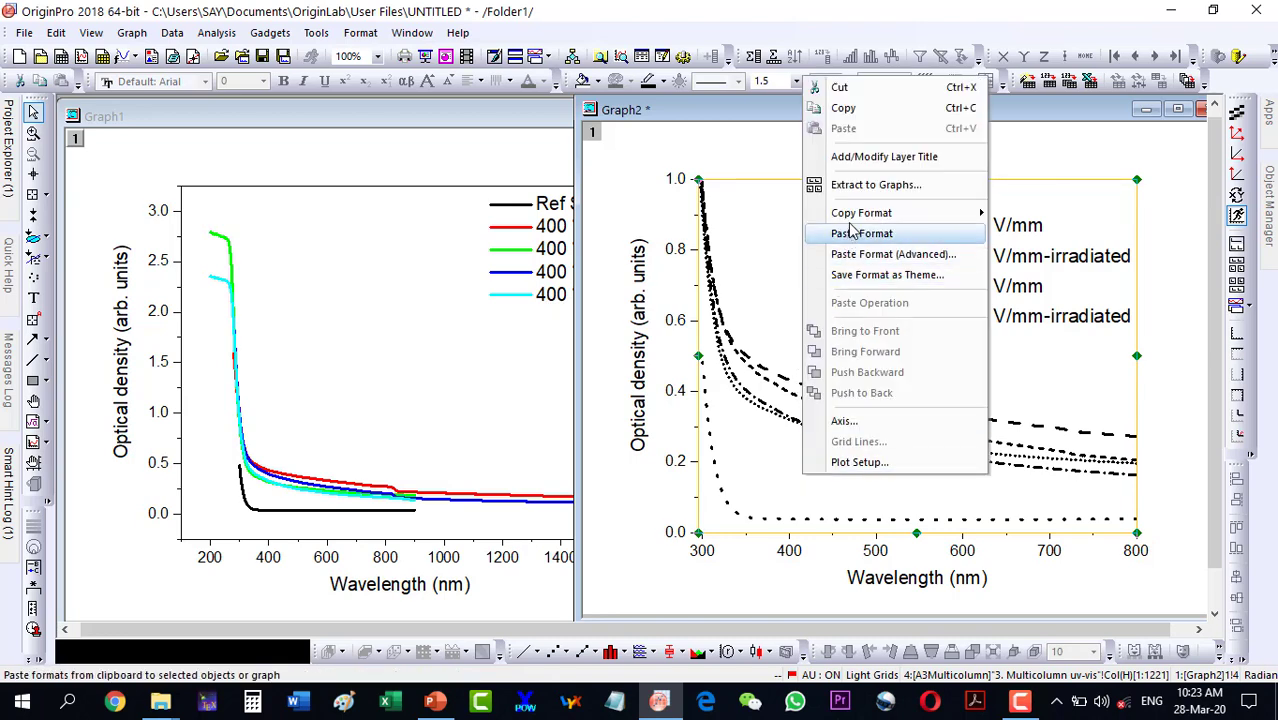
mouse_move(893, 215)
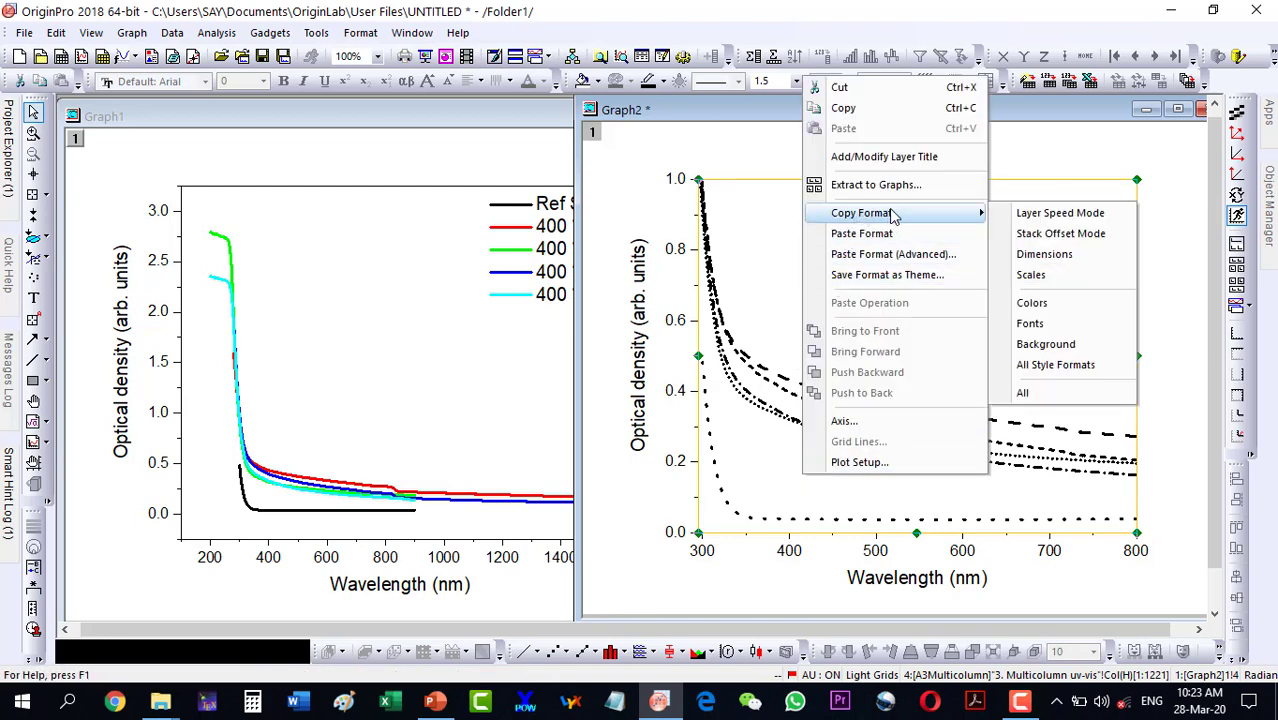
click(1030, 395)
click(335, 400)
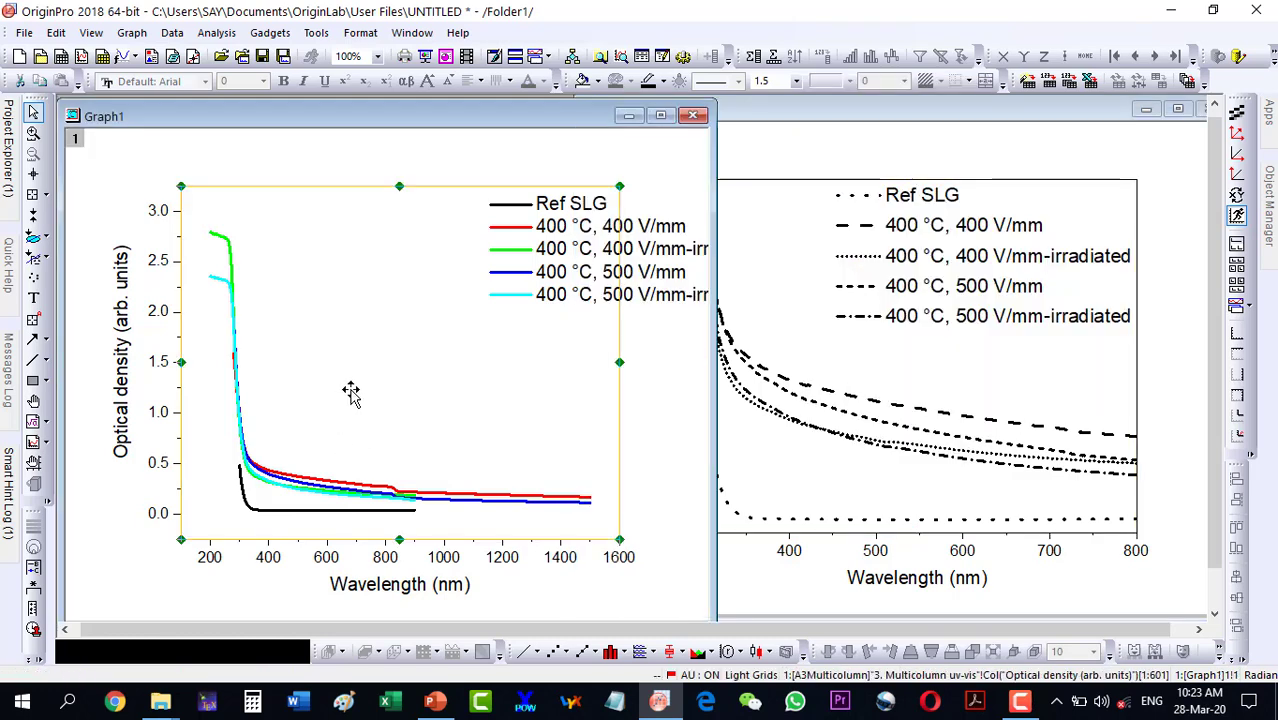
right_click(355, 291)
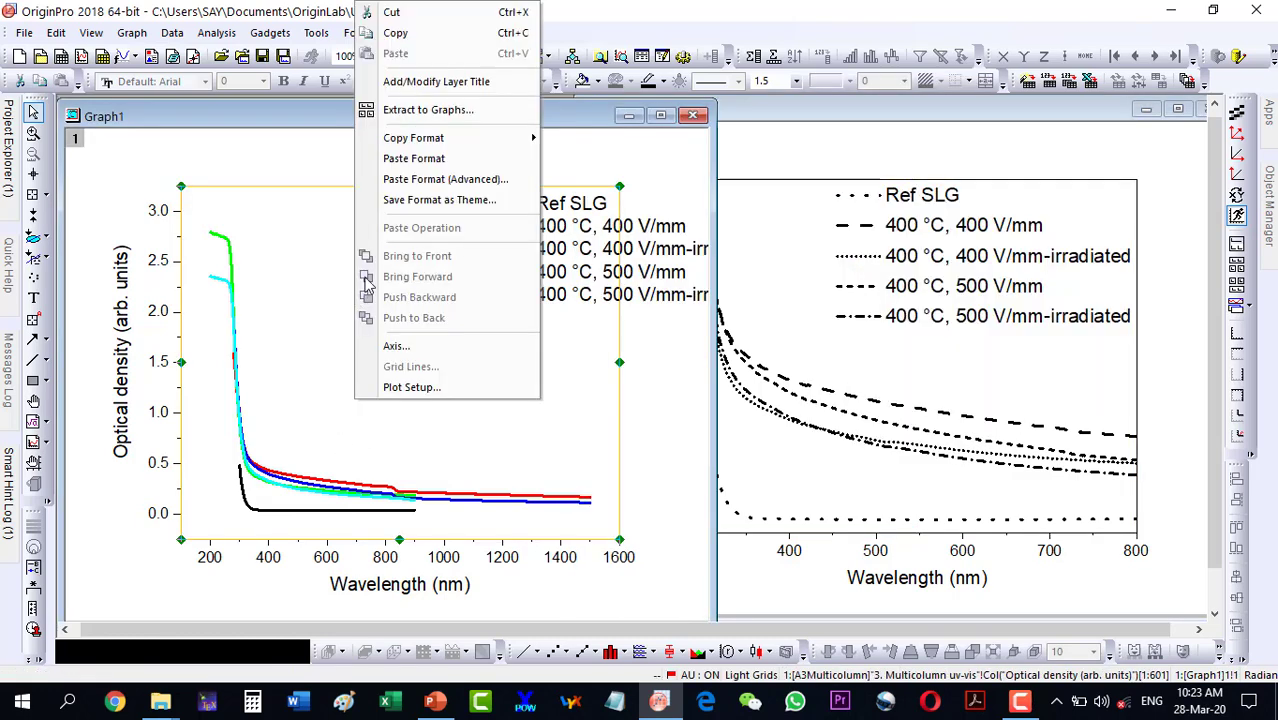
click(399, 162)
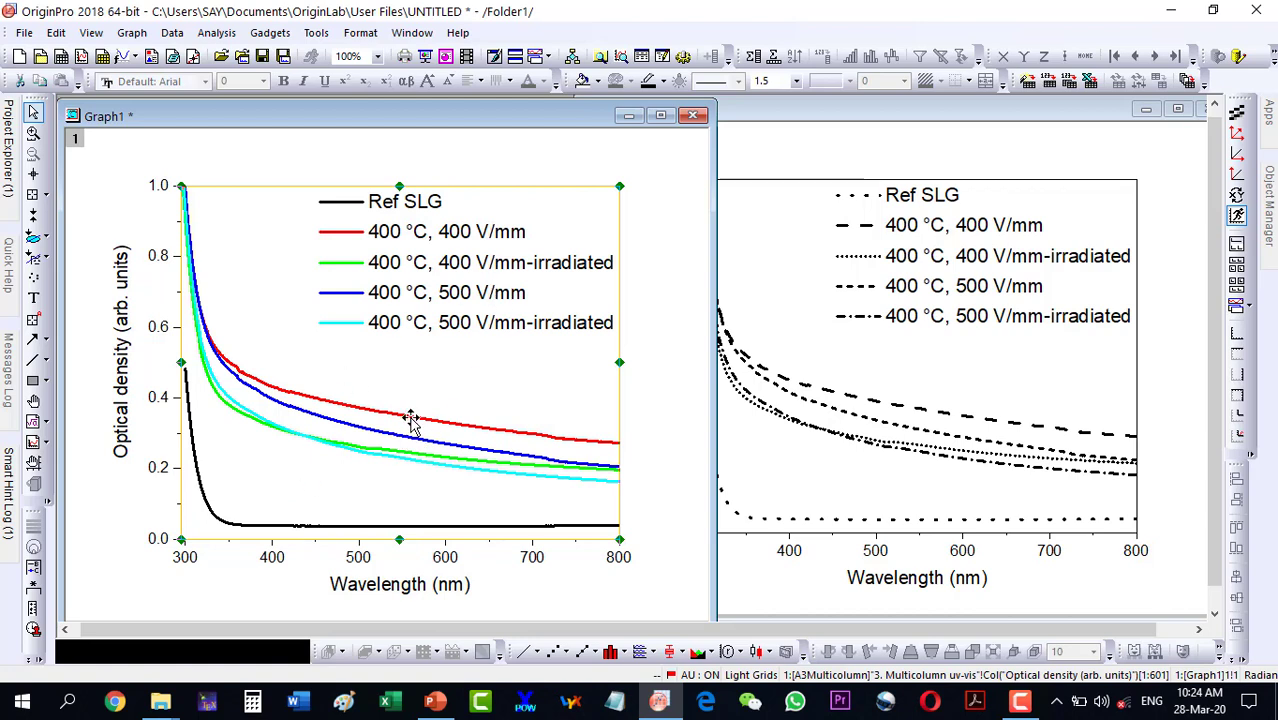
Step: Try to transfer the black line styles to the grouped Graph1 curves by copying and pasting Graph2's All Style Formats
click(792, 500)
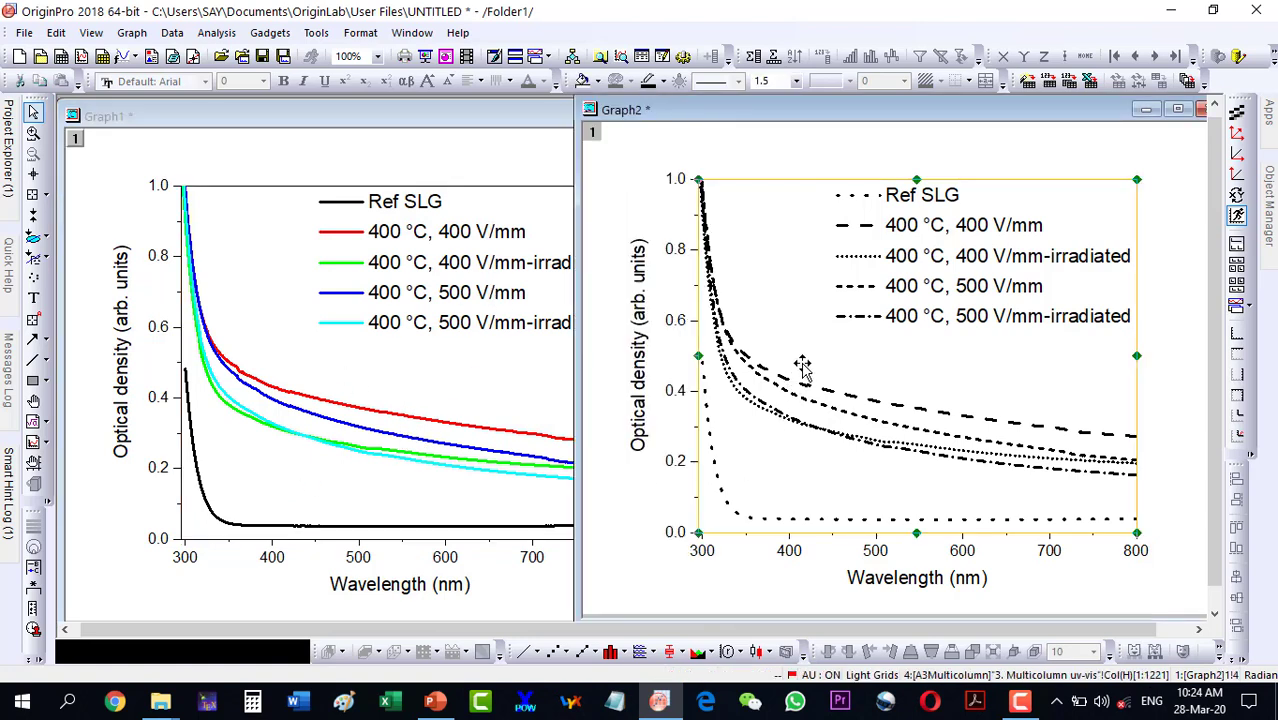
right_click(795, 305)
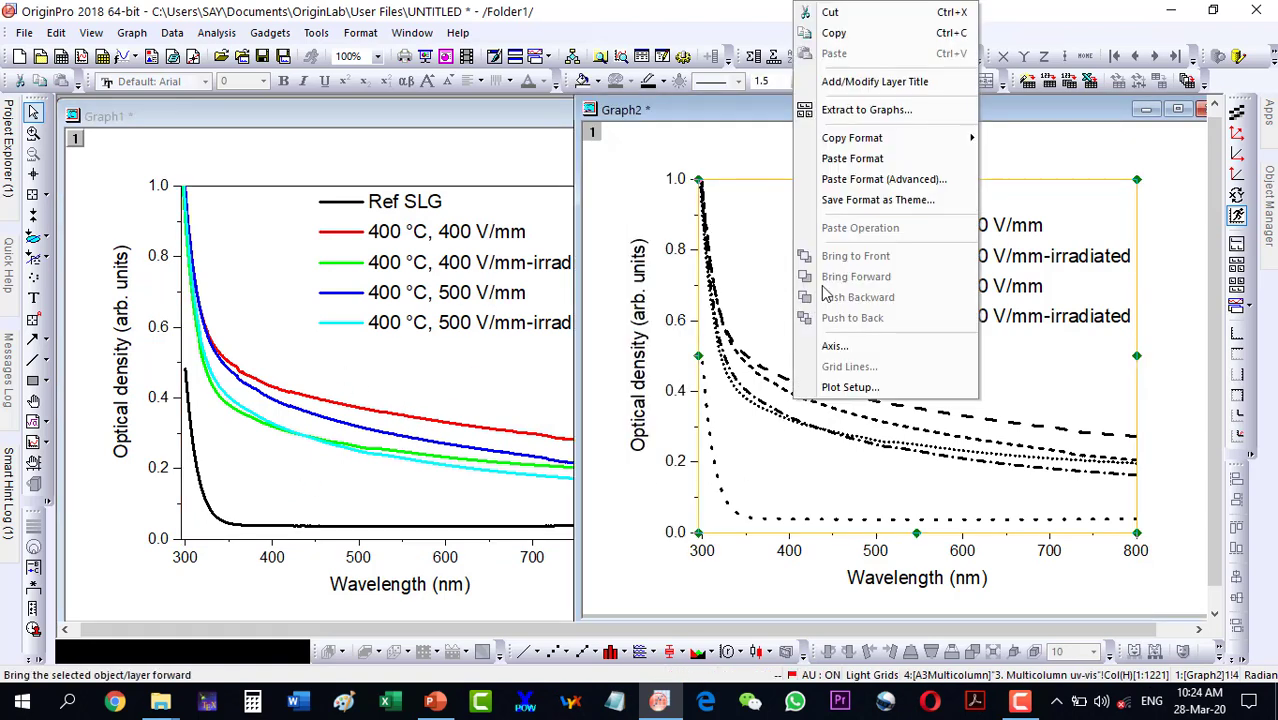
mouse_move(862, 138)
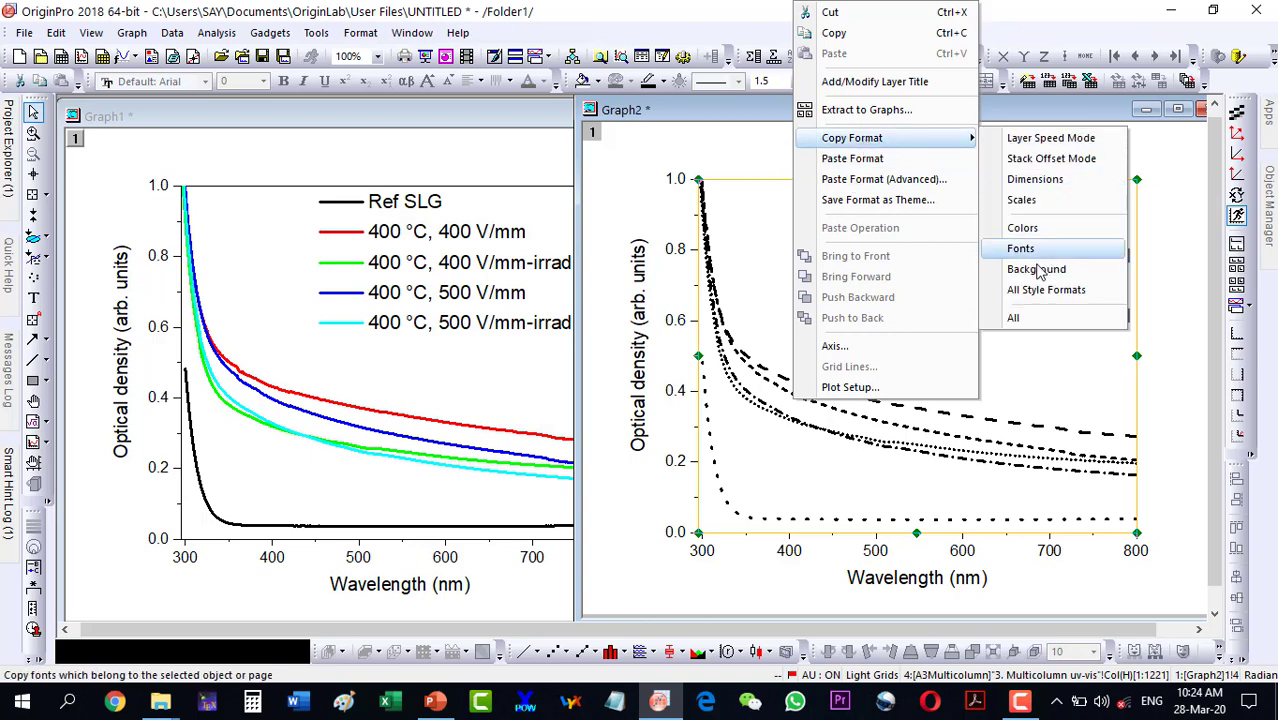
click(1012, 292)
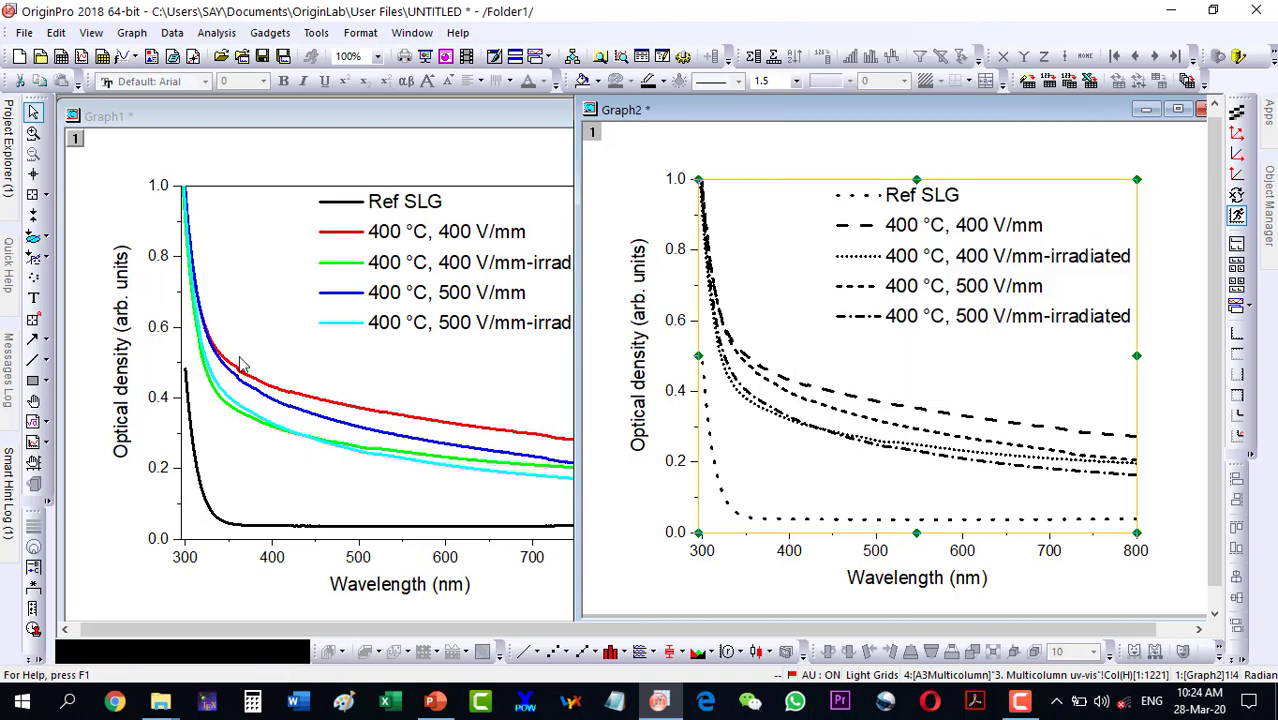
click(348, 358)
right_click(405, 357)
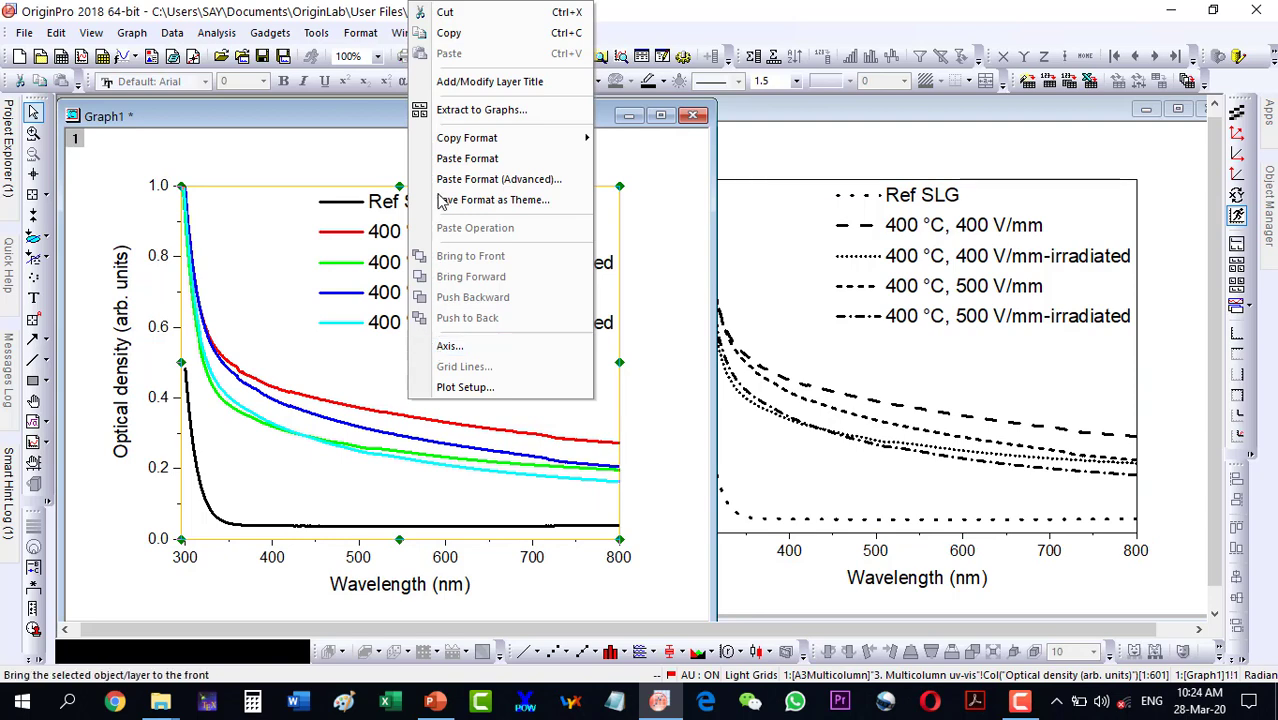
click(451, 163)
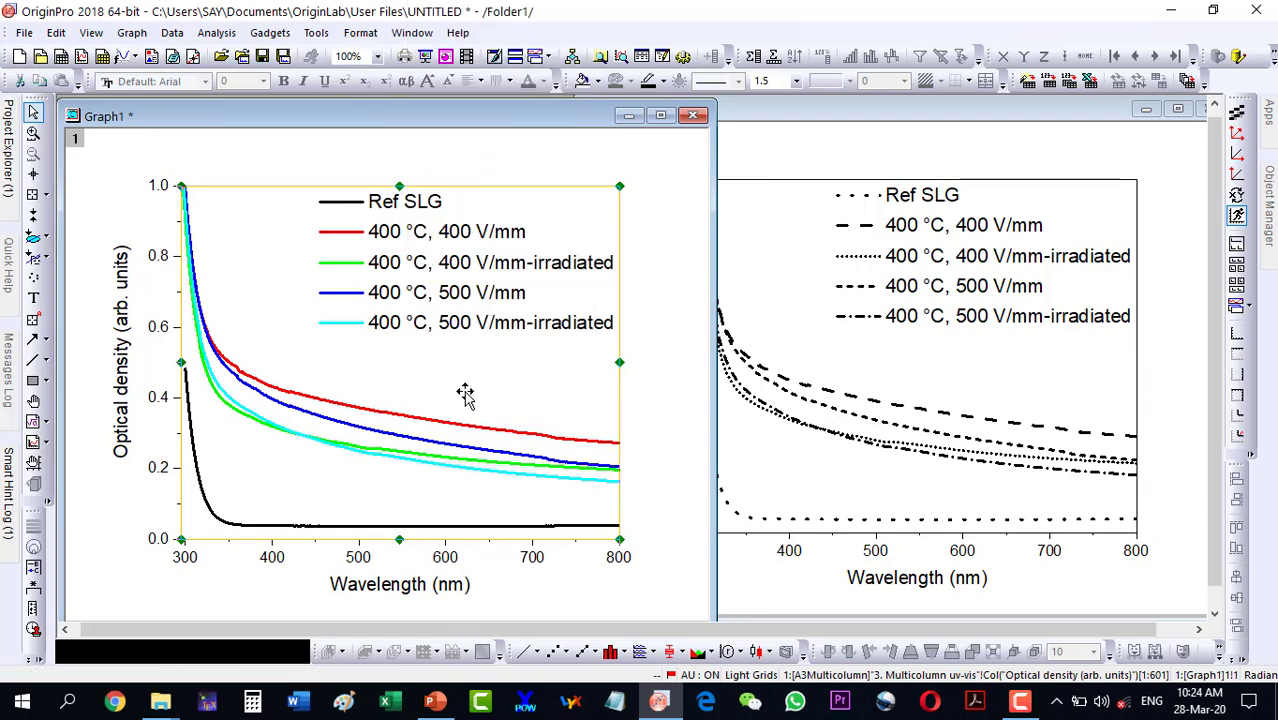
Step: Ungroup the curves in Graph1 so each one can carry its own line style
click(502, 470)
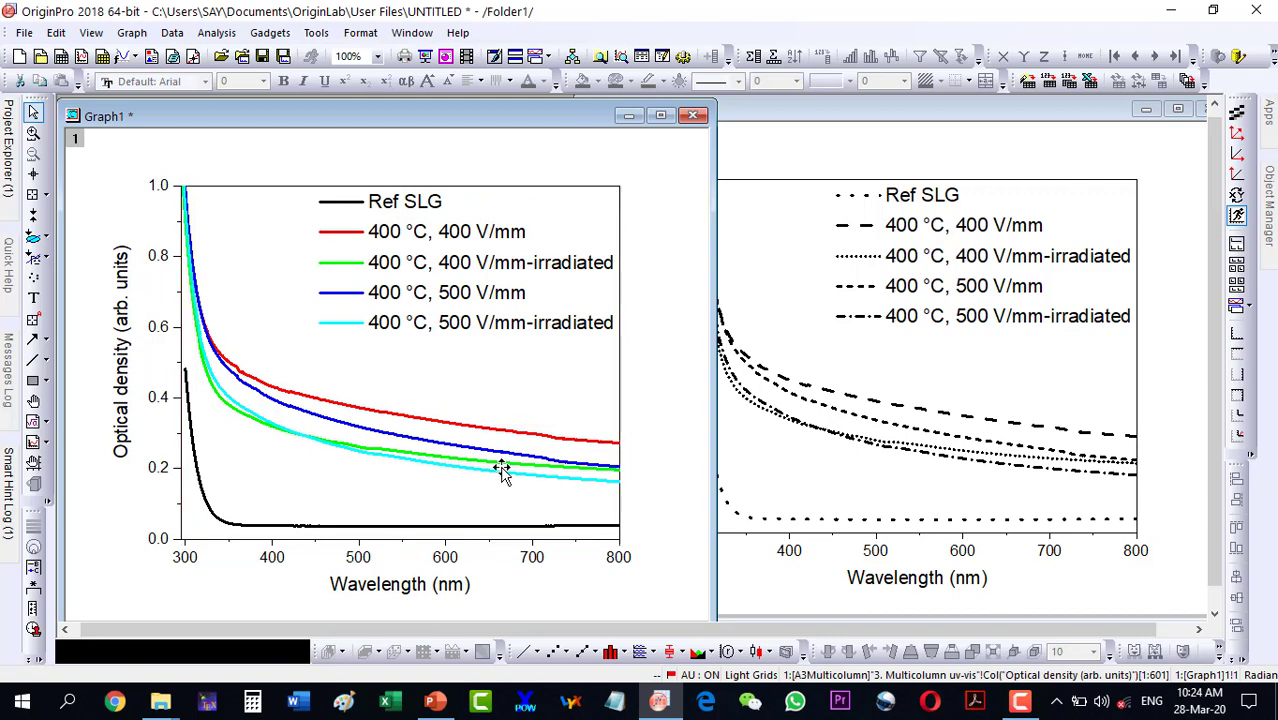
click(496, 462)
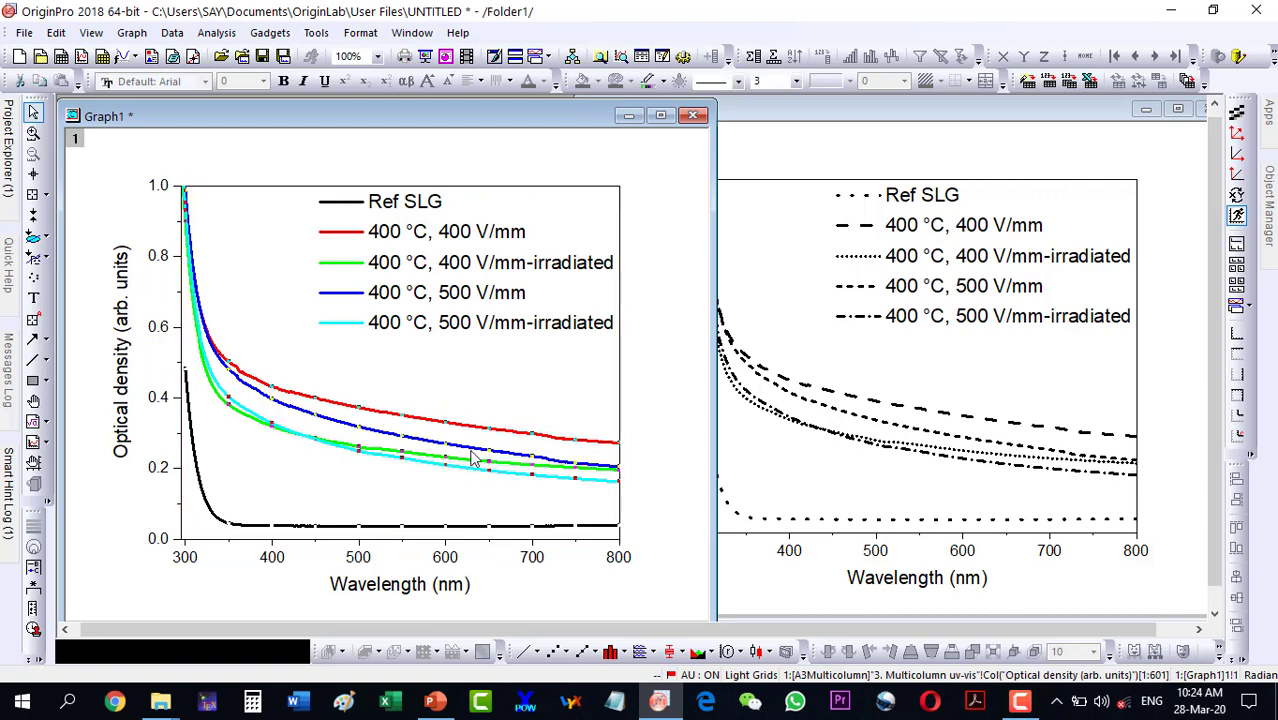
right_click(475, 455)
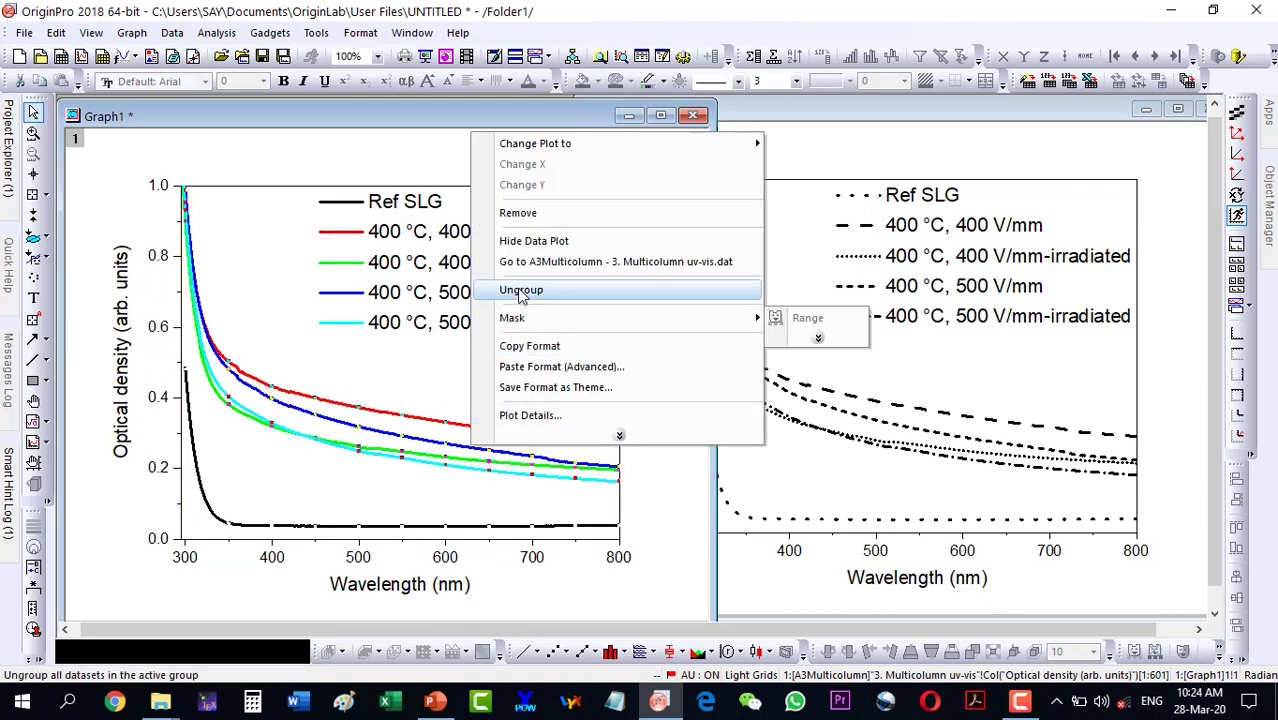
click(517, 289)
Step: Copy All Style Formats from the Graph2 layer and paste the format onto the ungrouped Graph1 layer
click(781, 468)
click(775, 415)
right_click(796, 312)
click(762, 322)
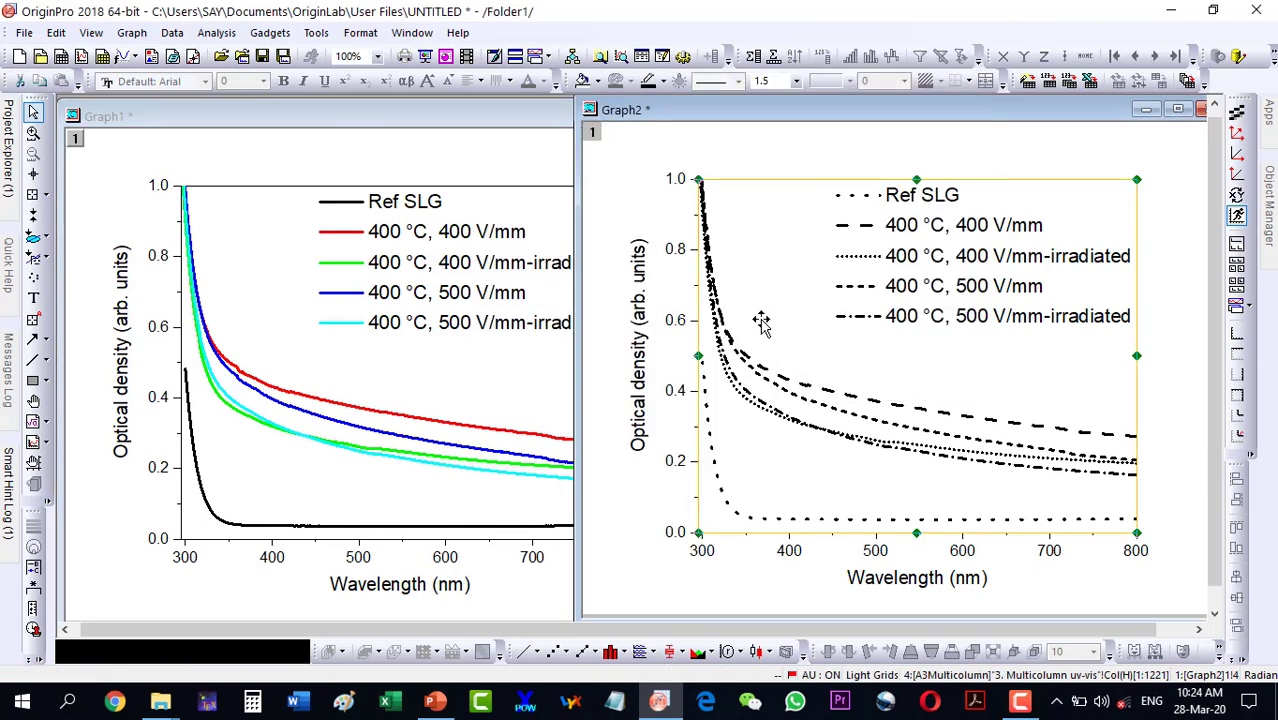
right_click(762, 322)
mouse_move(850, 138)
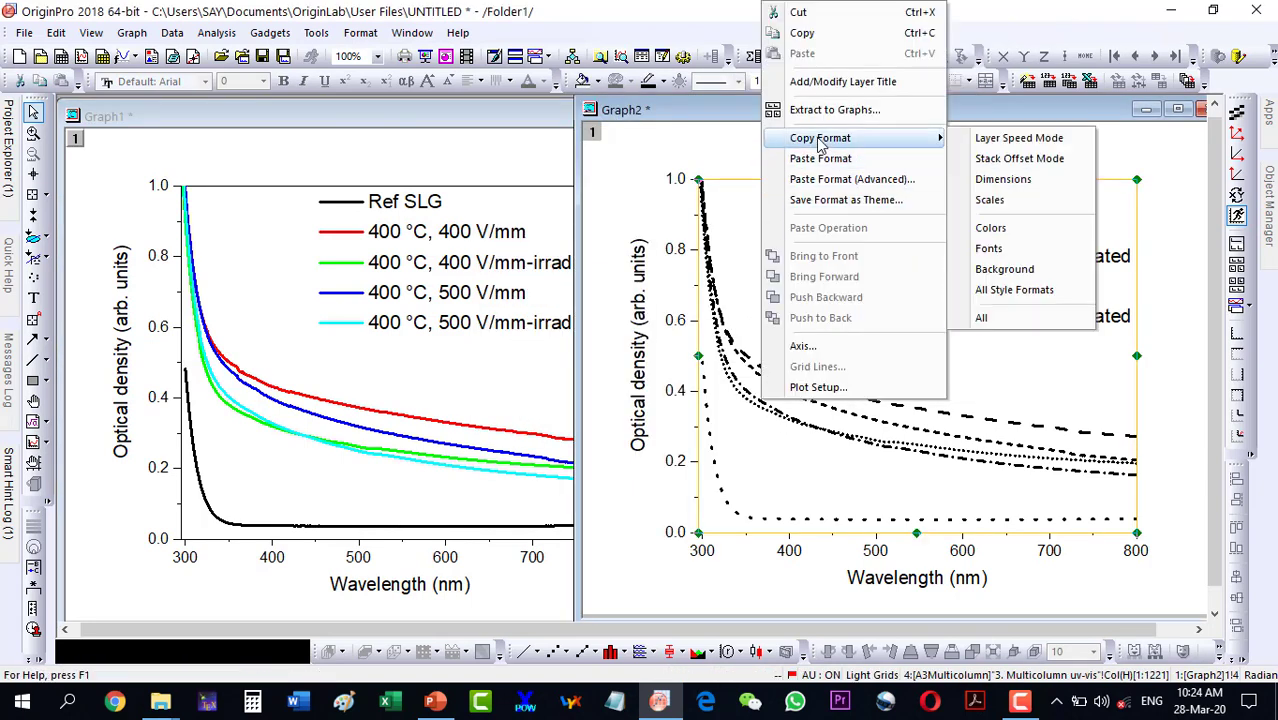
click(976, 296)
click(325, 368)
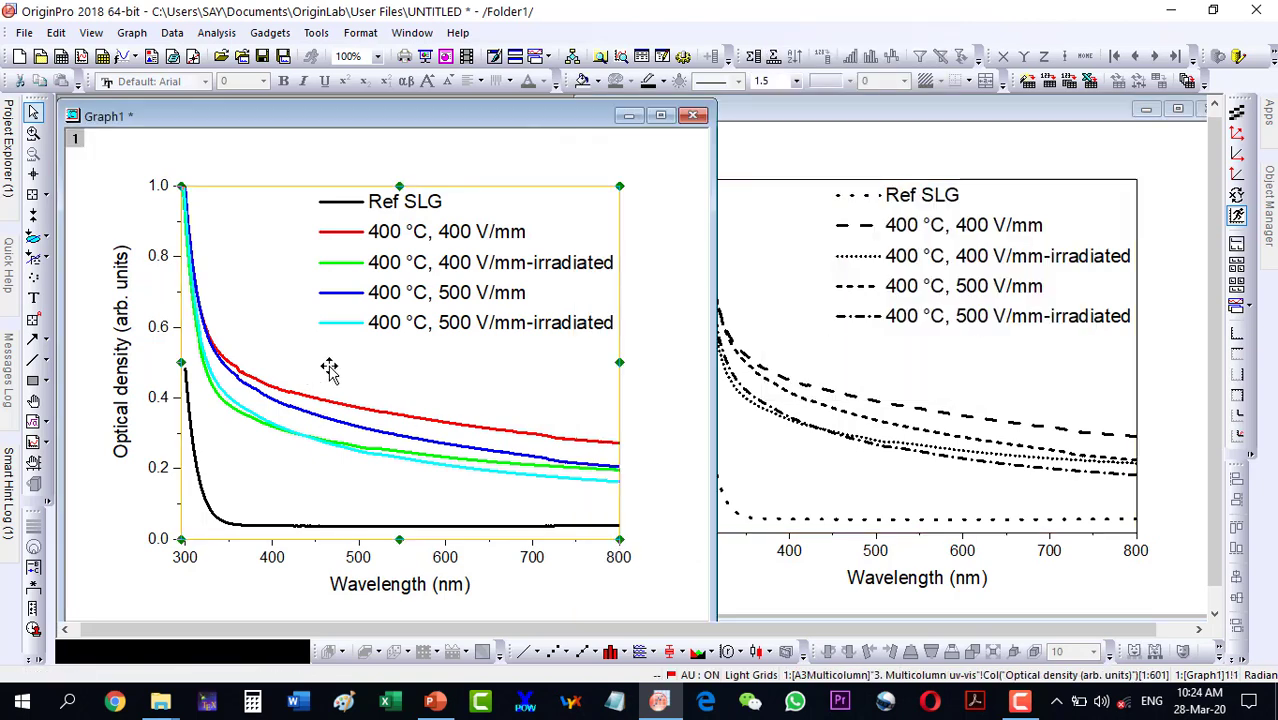
right_click(429, 368)
click(485, 163)
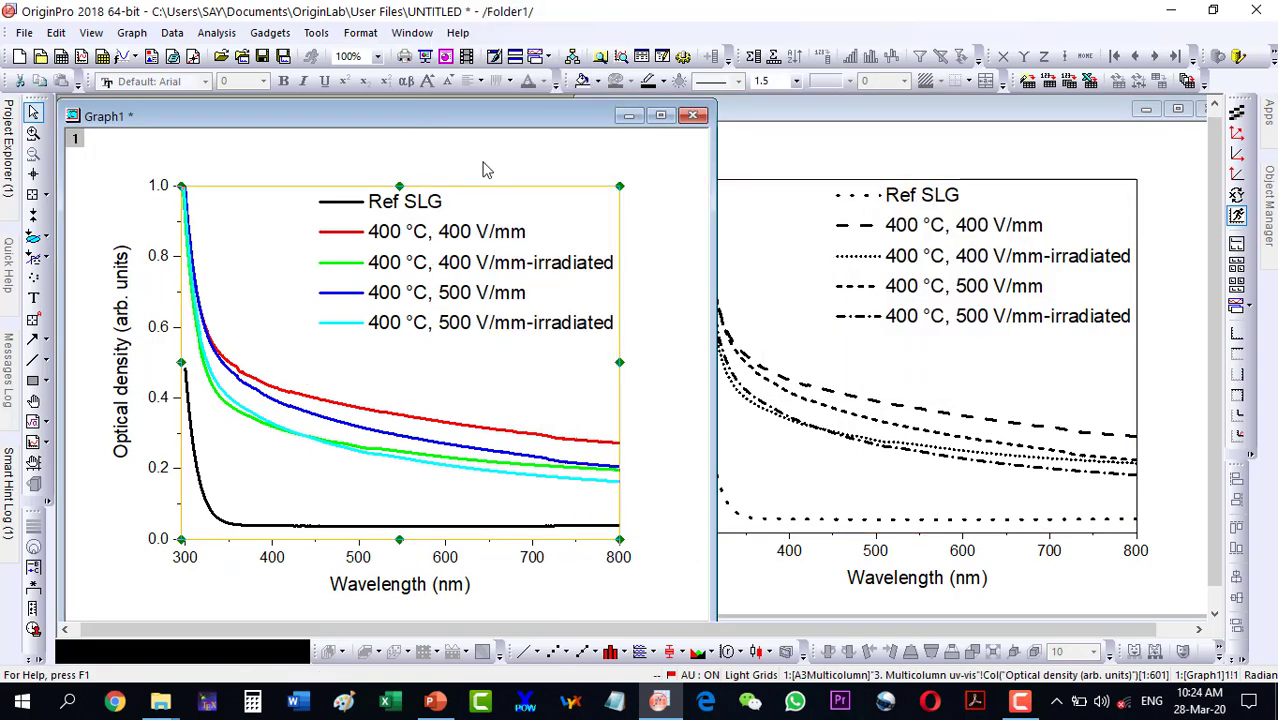
click(646, 440)
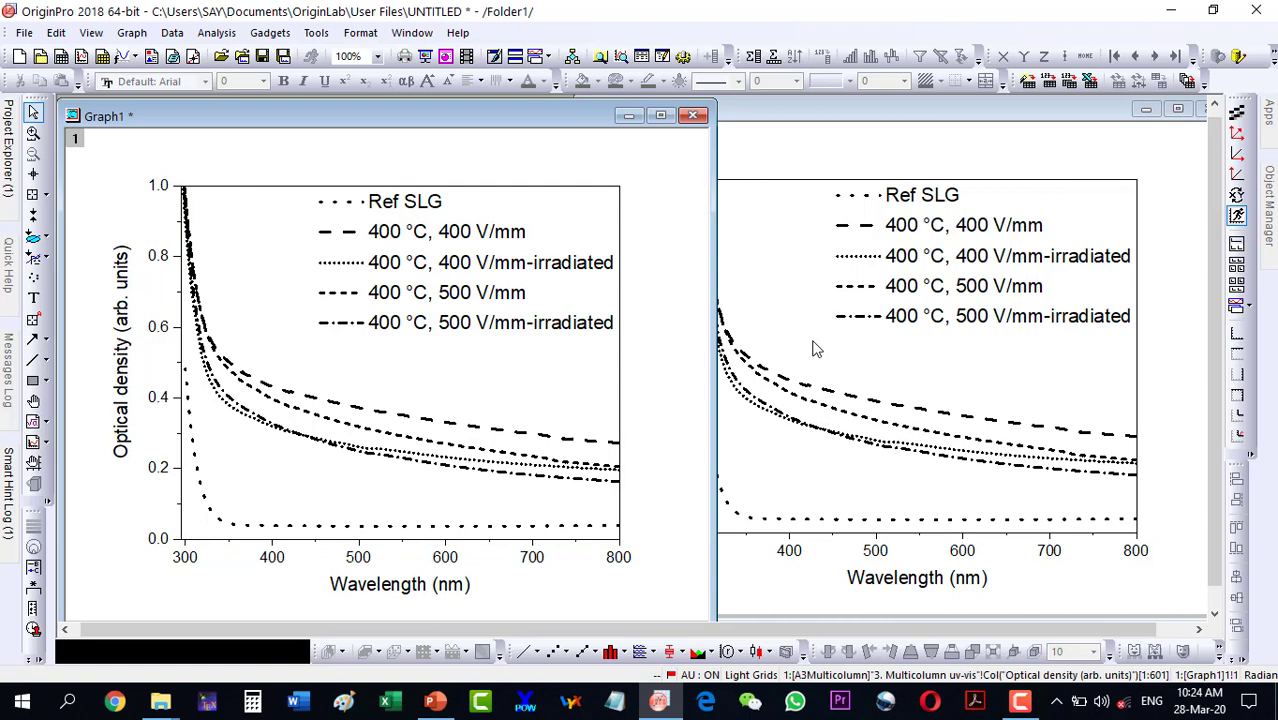
click(884, 370)
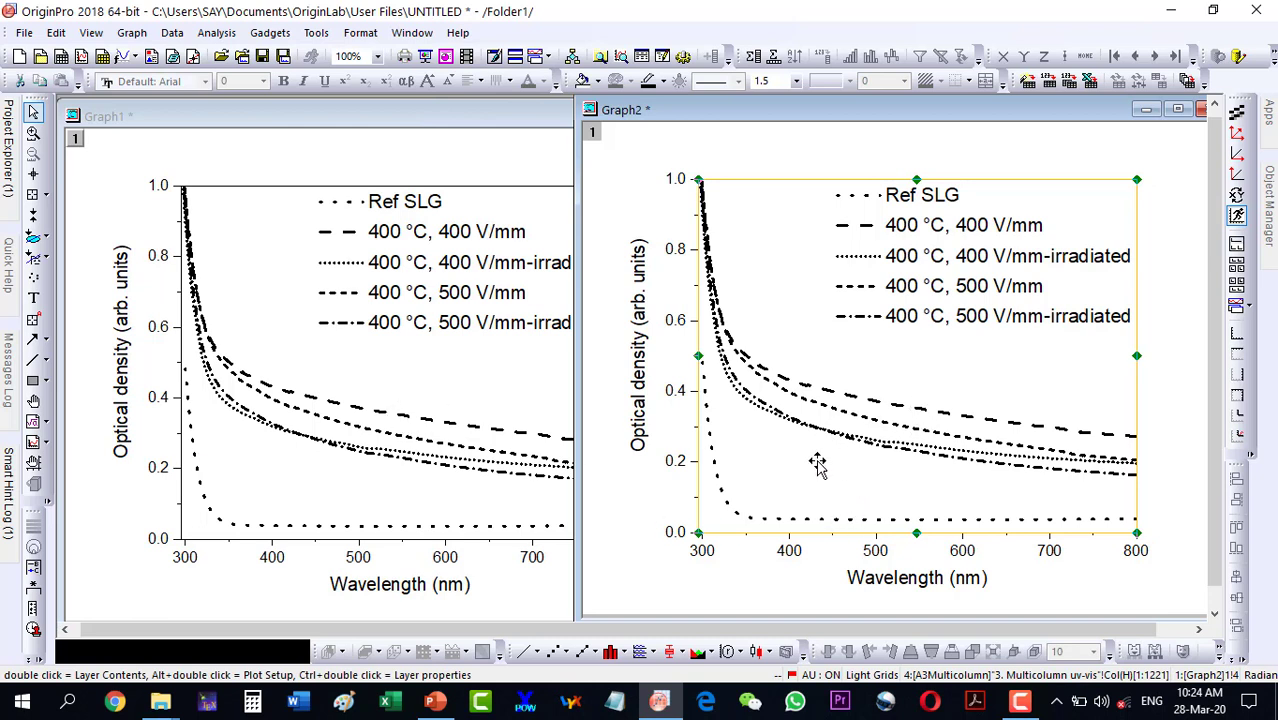
mouse_move(757, 117)
mouse_down()
mouse_move(725, 135)
mouse_move(741, 122)
mouse_up()
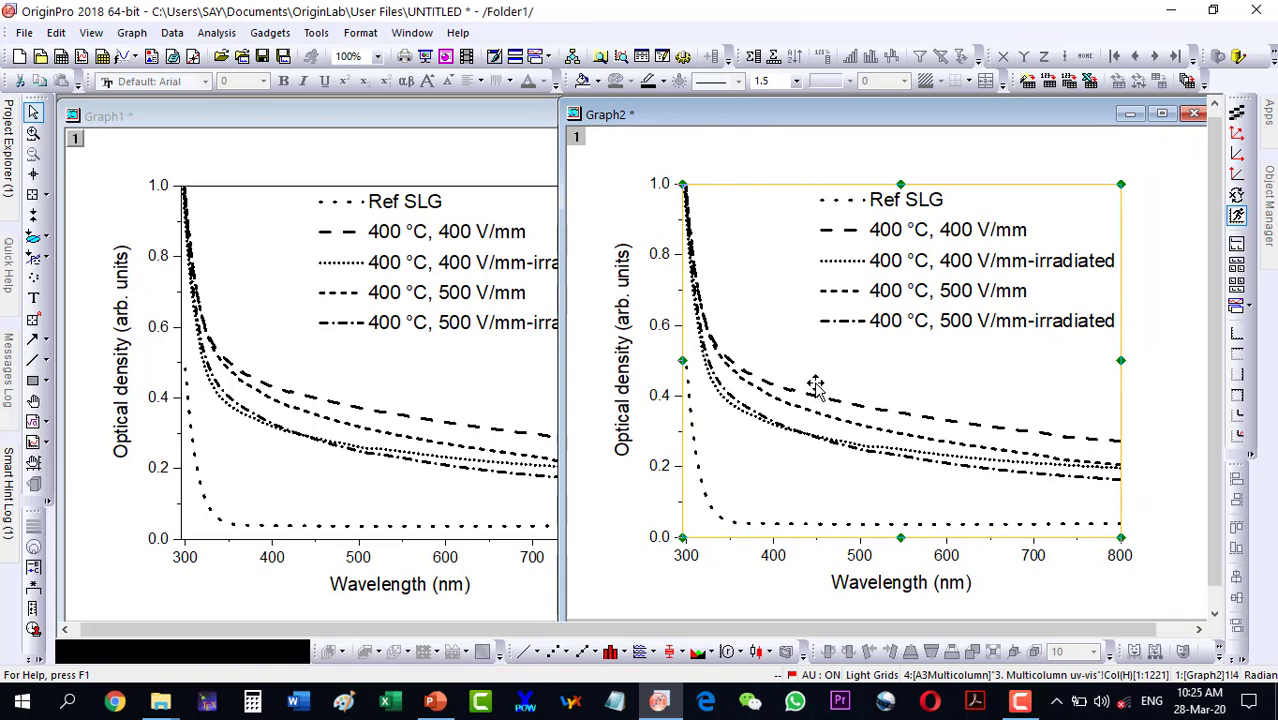
click(350, 430)
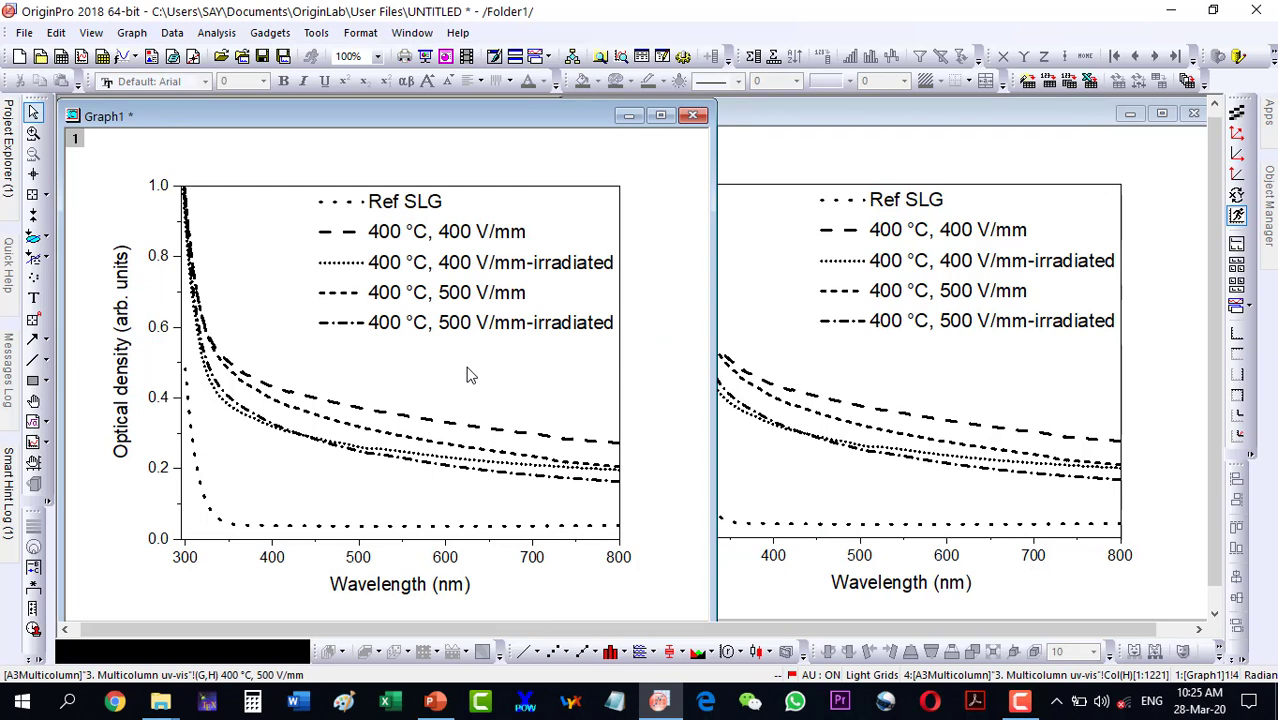
click(457, 474)
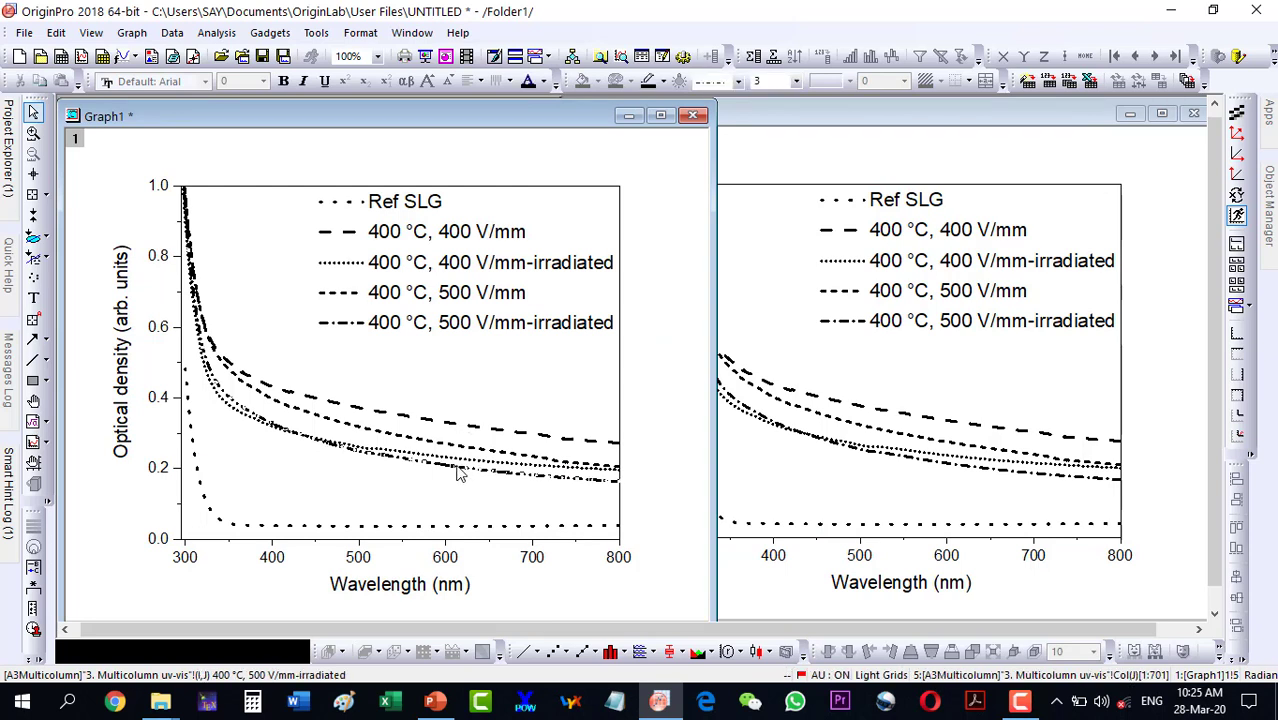